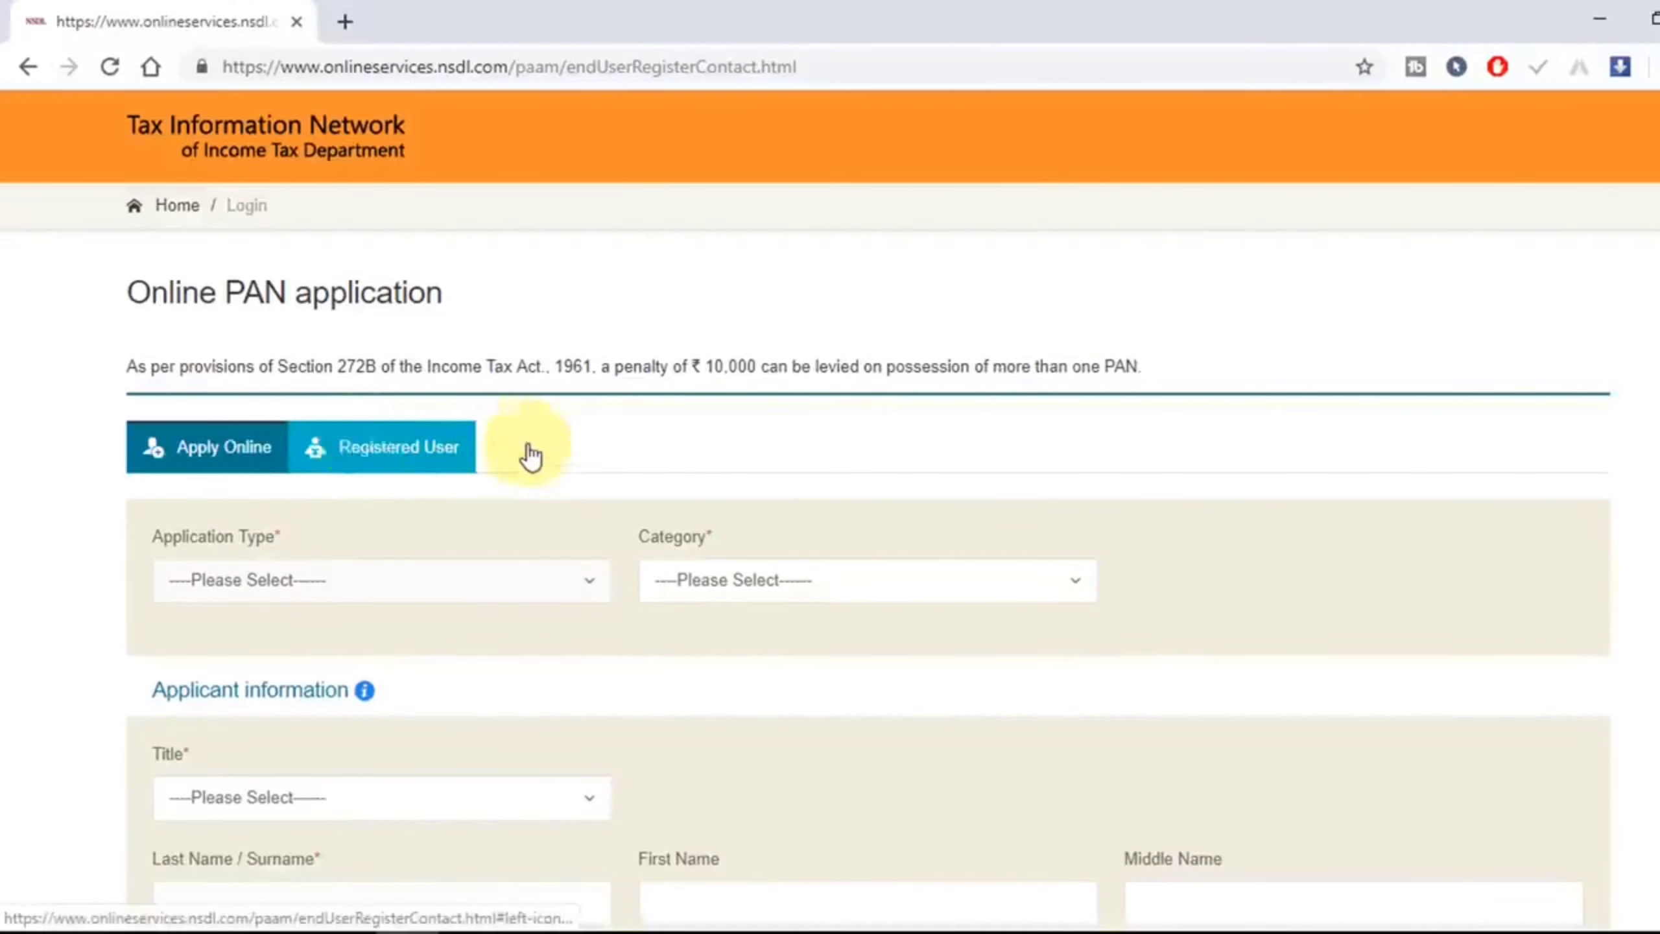
Step: Choose New PAN - Indian Citizen (Form 49A), category INDIVIDUAL and title Smt
{"action": "scroll", "coordinate": [564, 471], "scroll_direction": "down", "scroll_amount": 2}
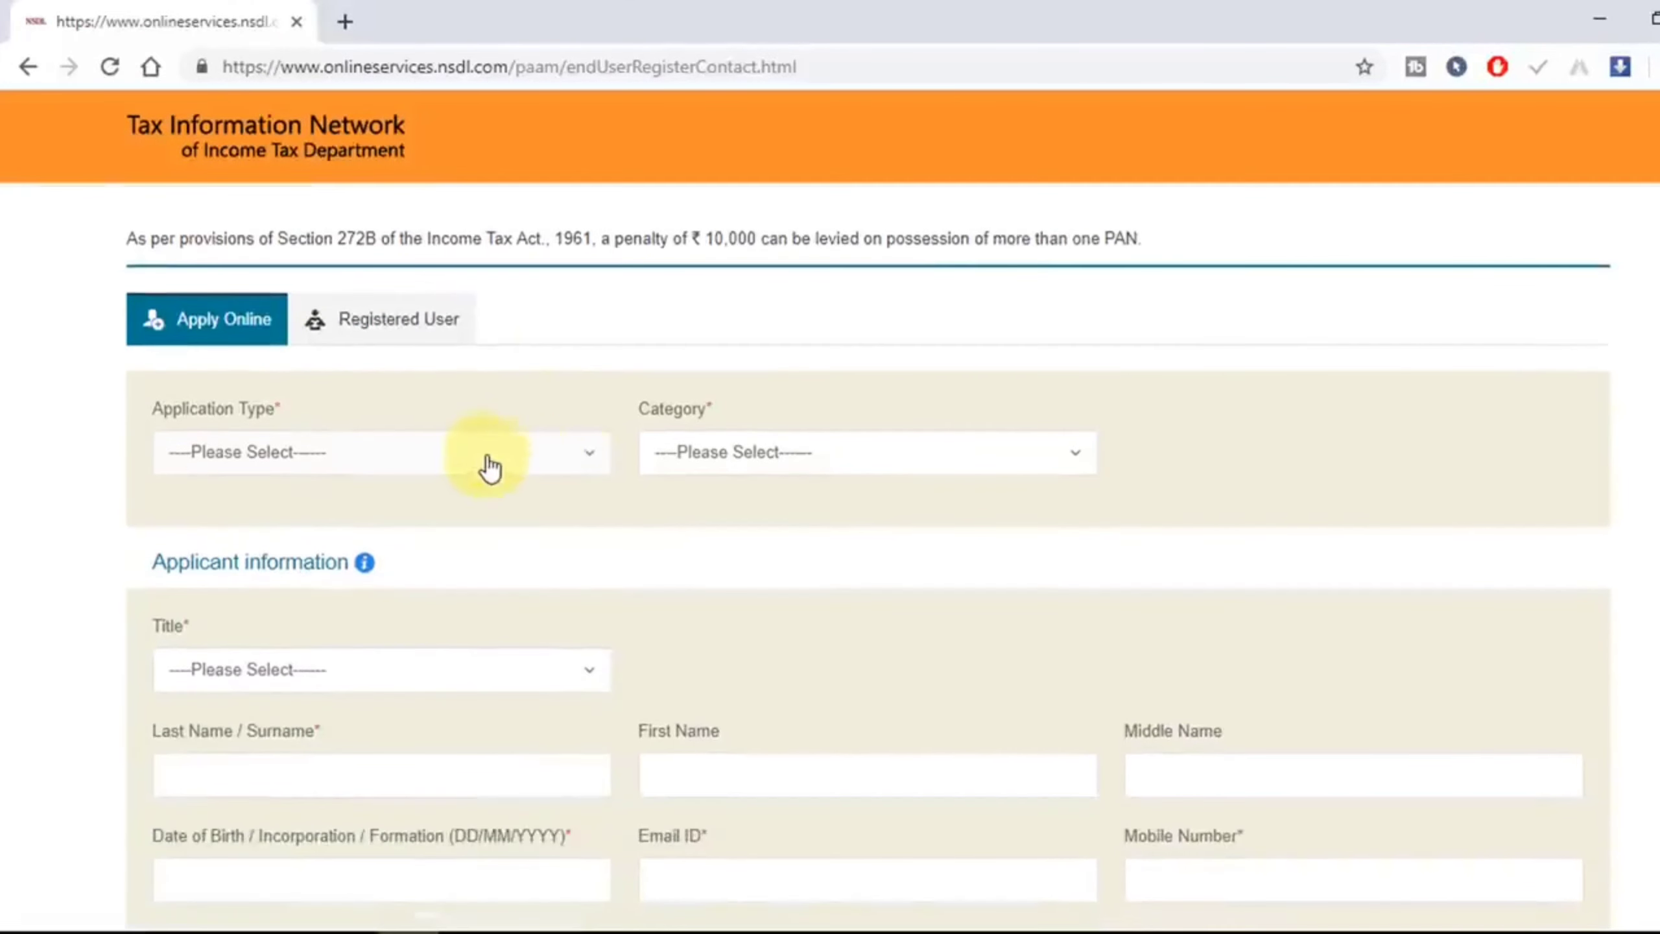
{"action": "left_click", "coordinate": [441, 463]}
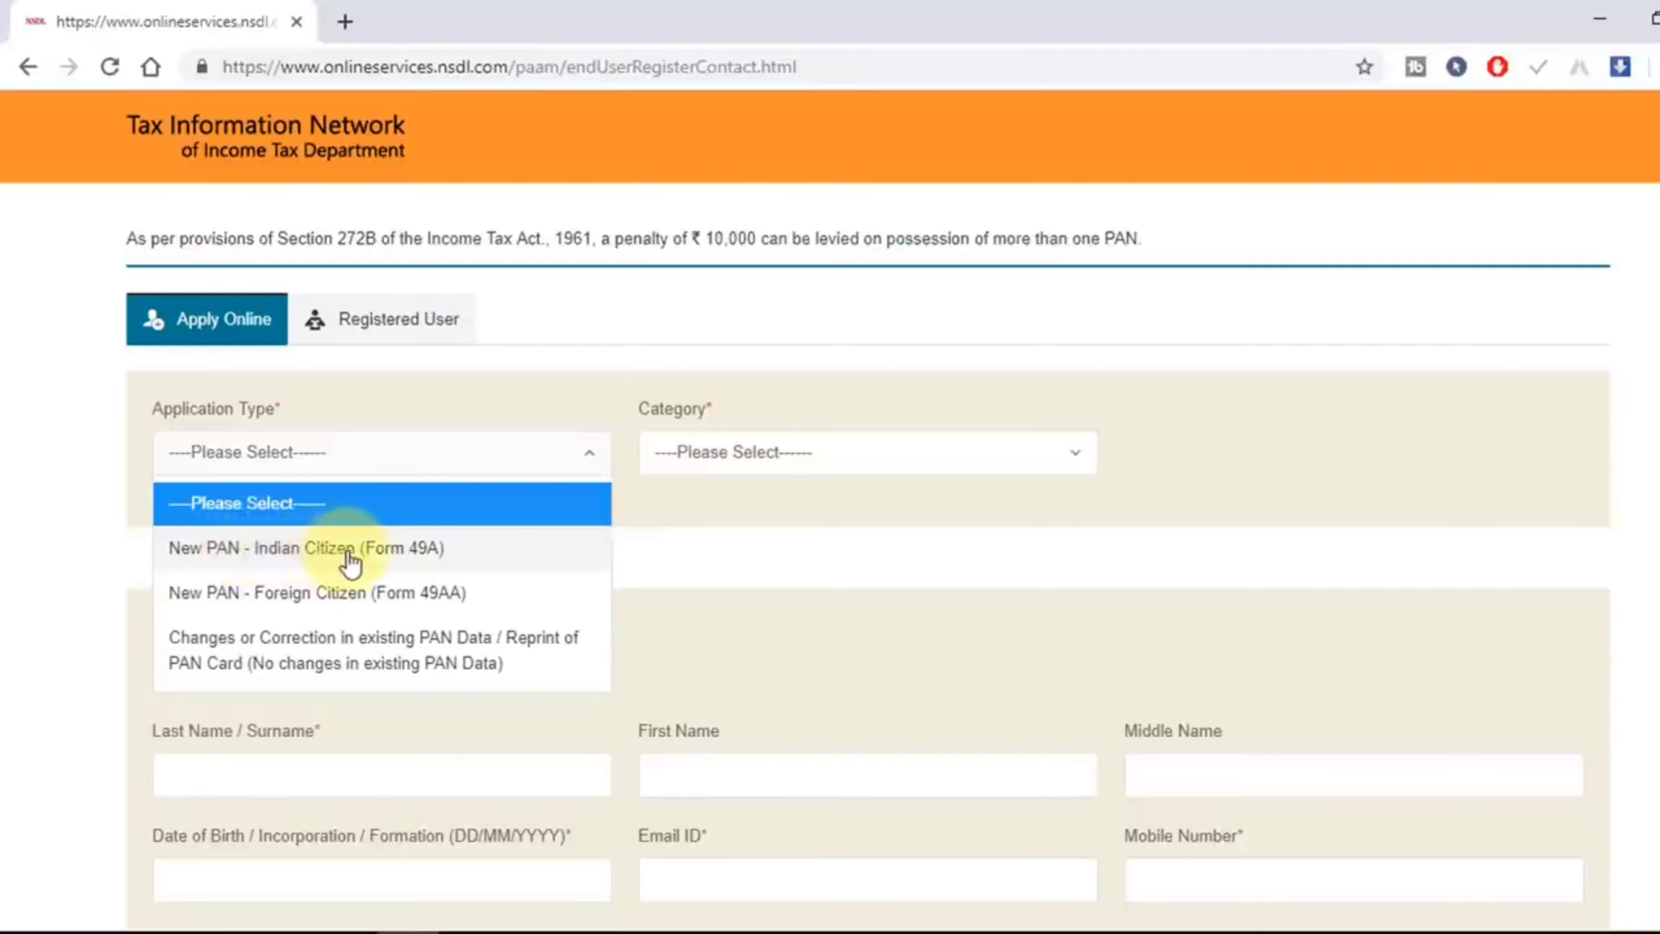
{"action": "left_click", "coordinate": [428, 552]}
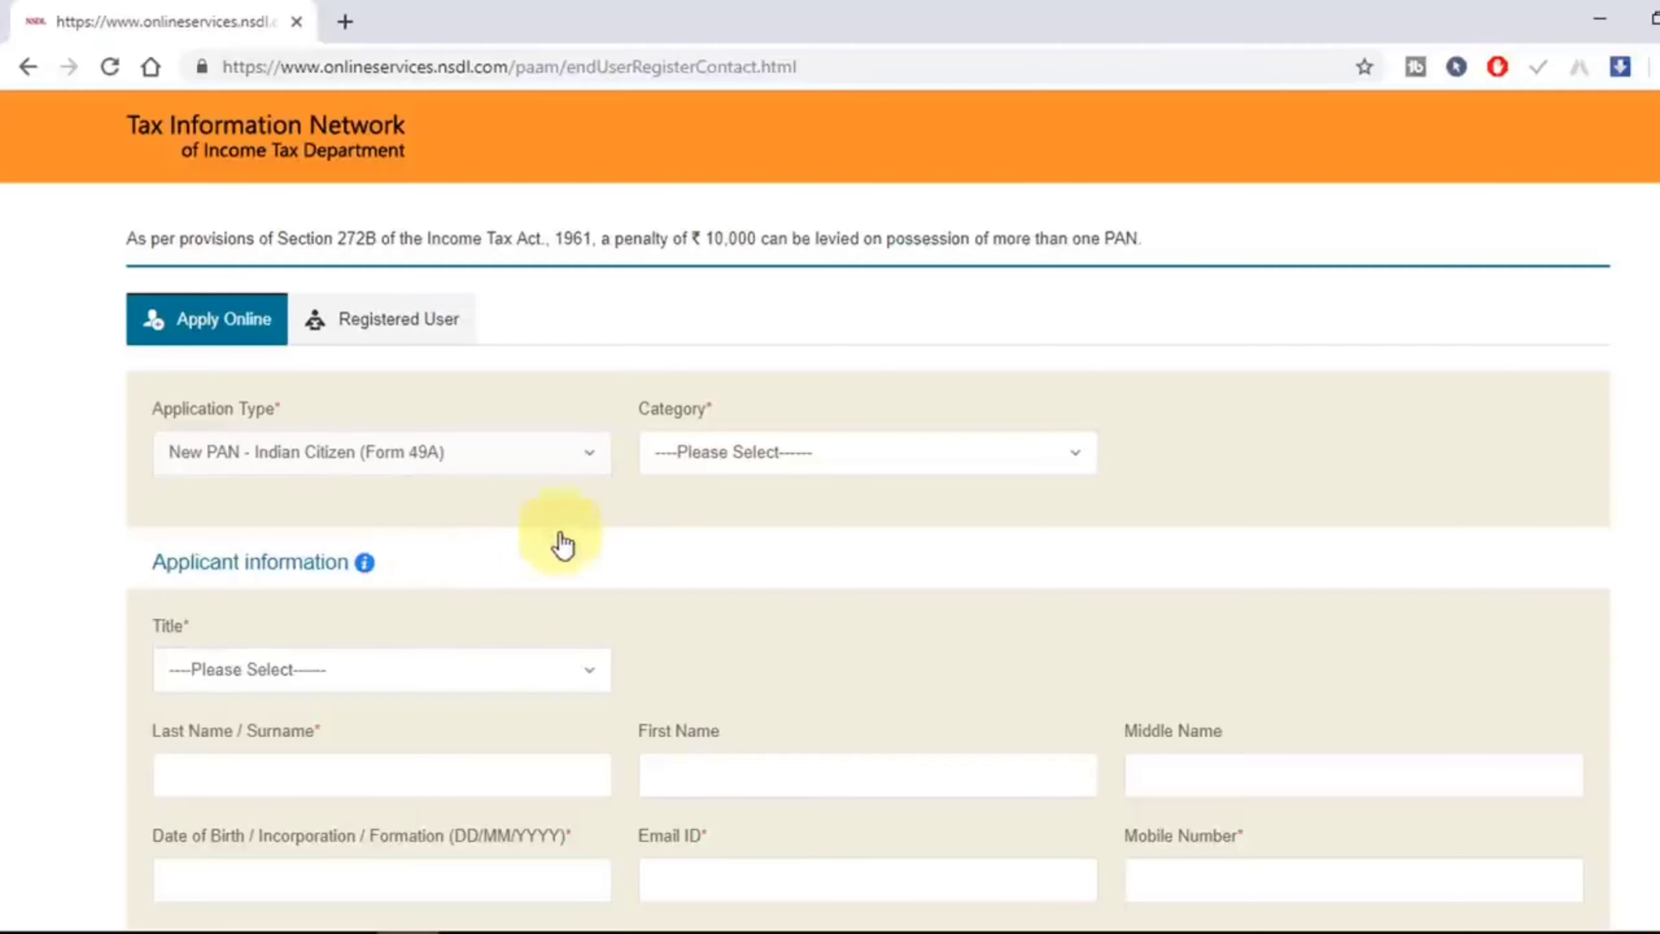
{"action": "scroll", "coordinate": [879, 541], "scroll_direction": "down", "scroll_amount": 2}
{"action": "left_click", "coordinate": [840, 340]}
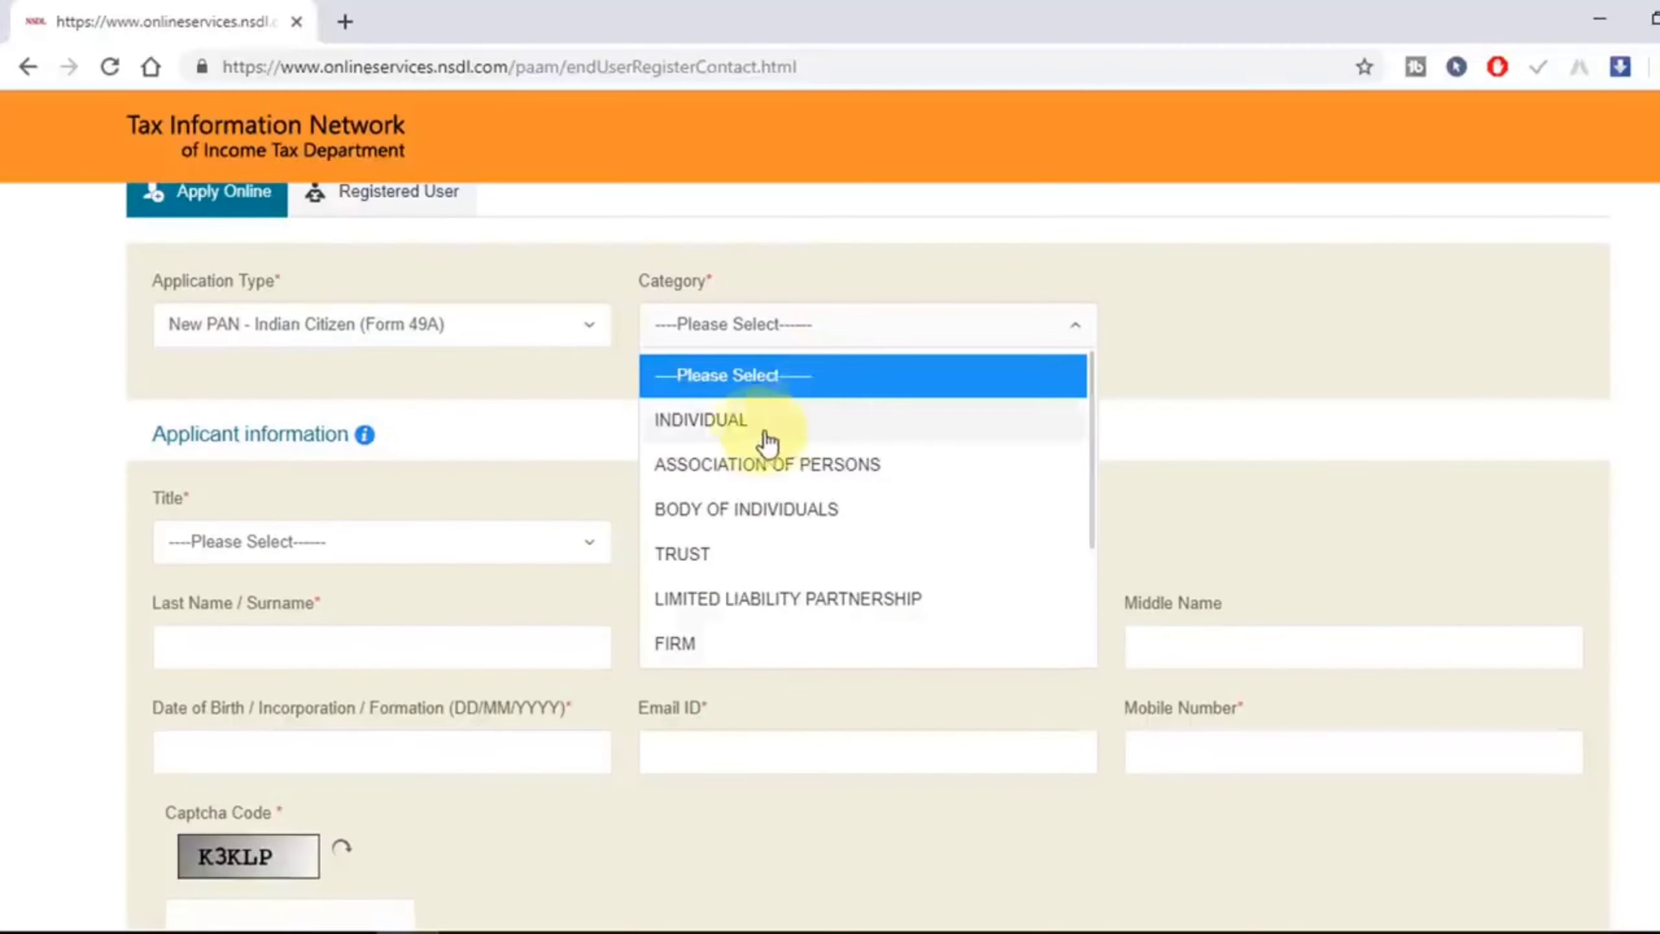
{"action": "left_click", "coordinate": [710, 437]}
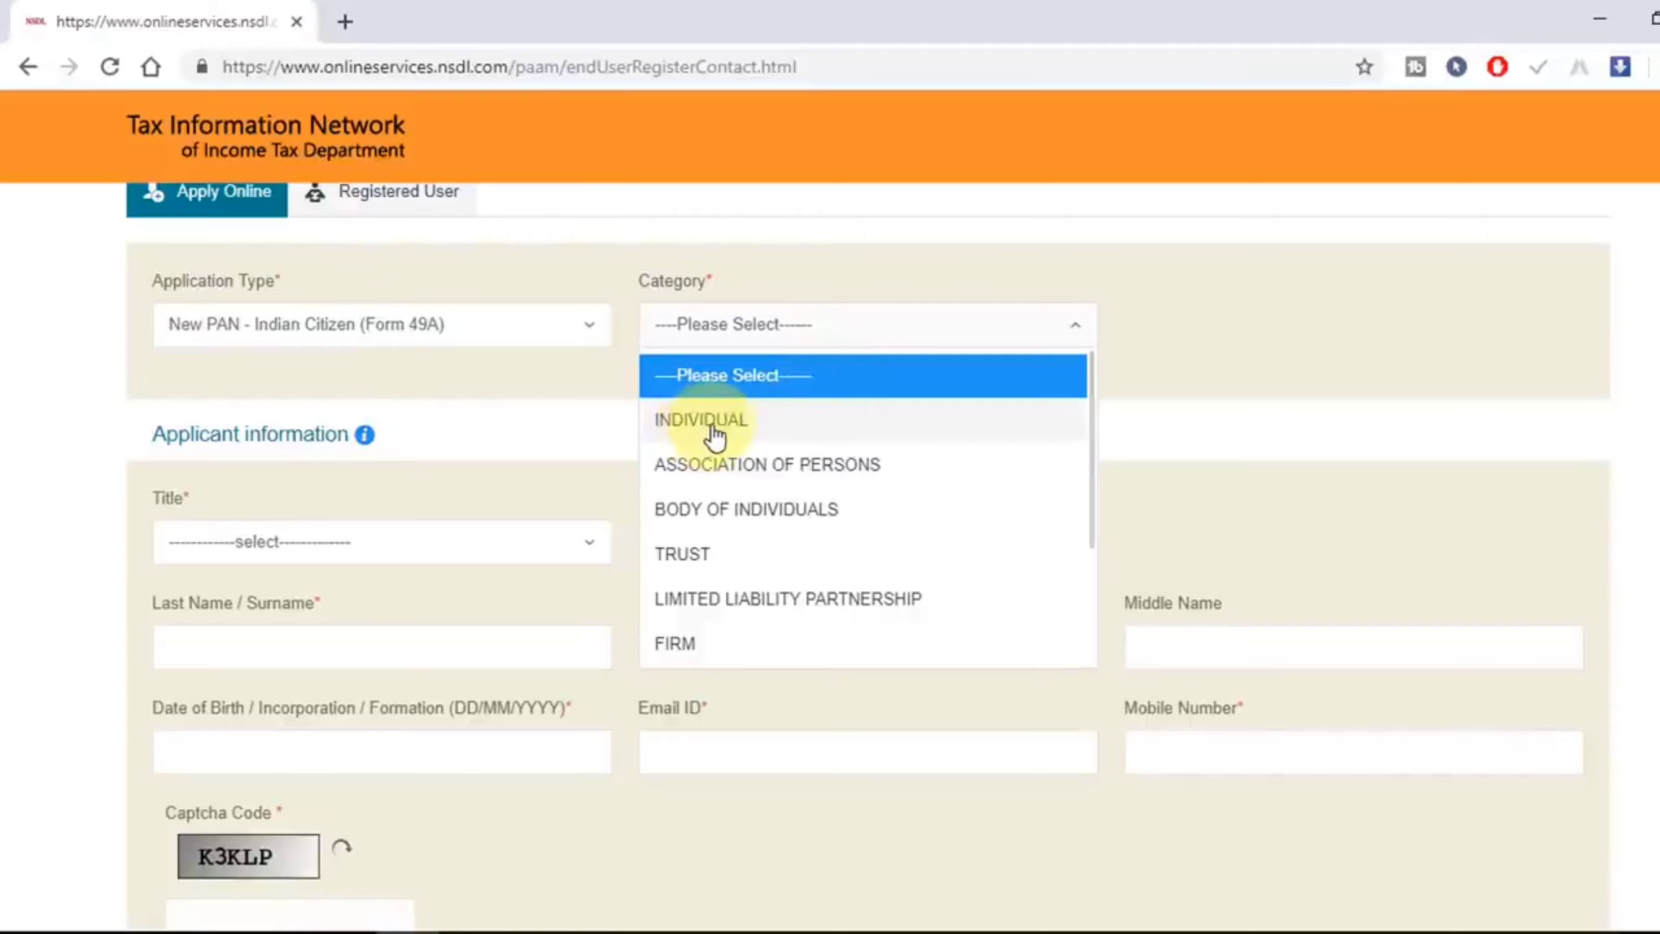
{"action": "left_click", "coordinate": [288, 548]}
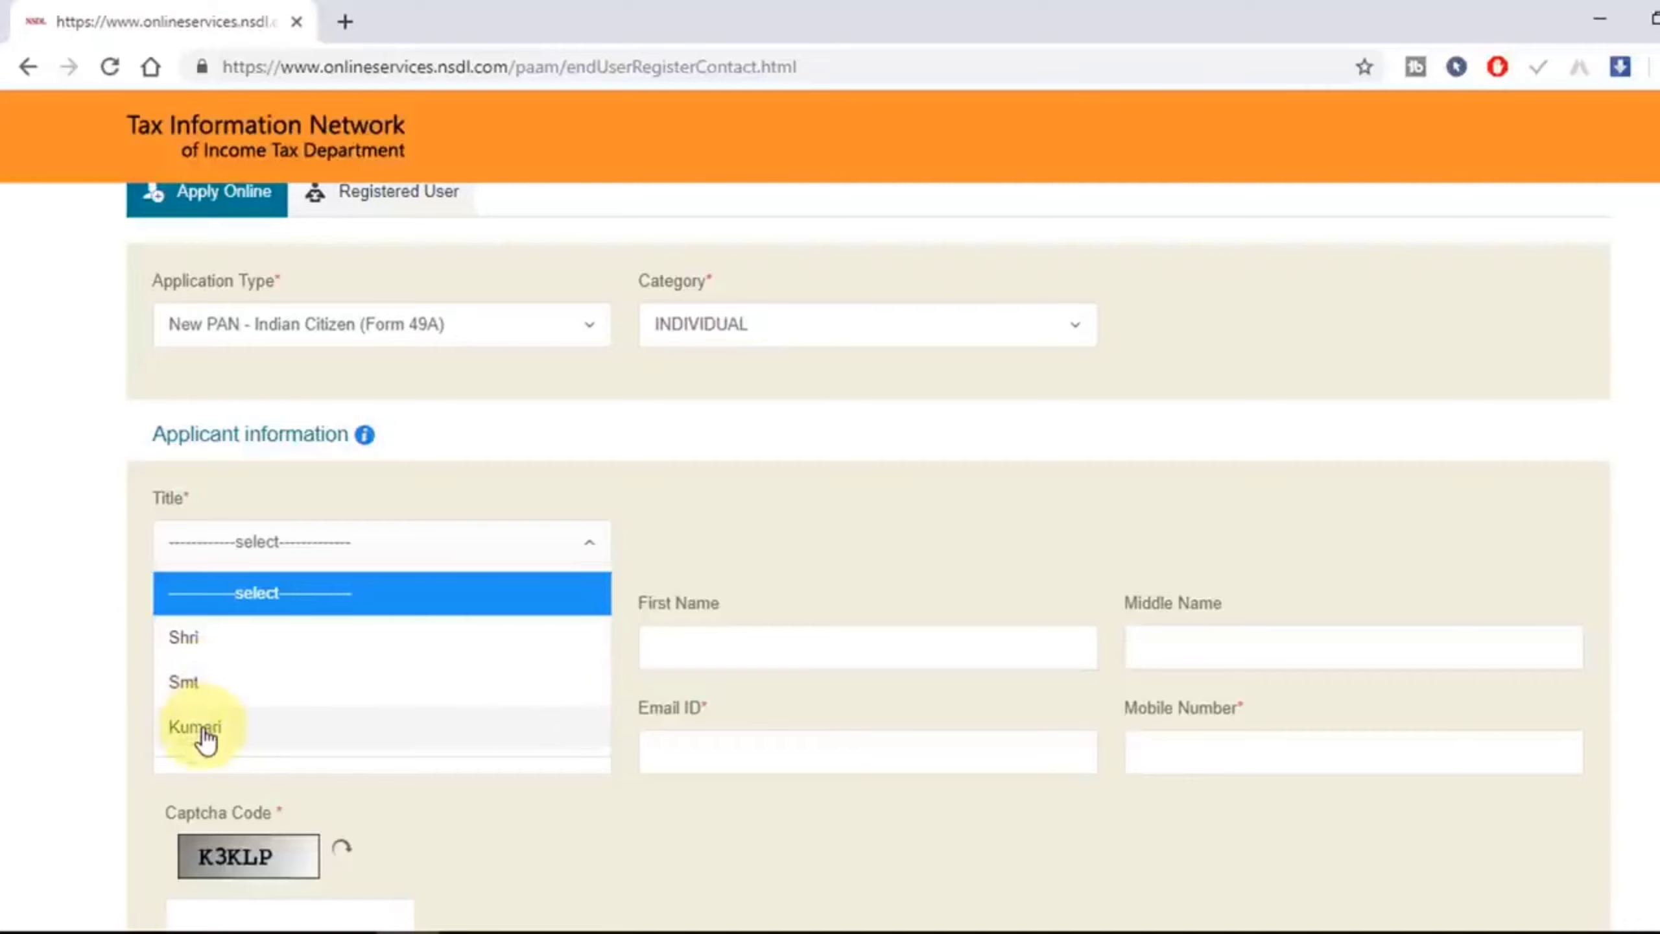
{"action": "left_click", "coordinate": [216, 687]}
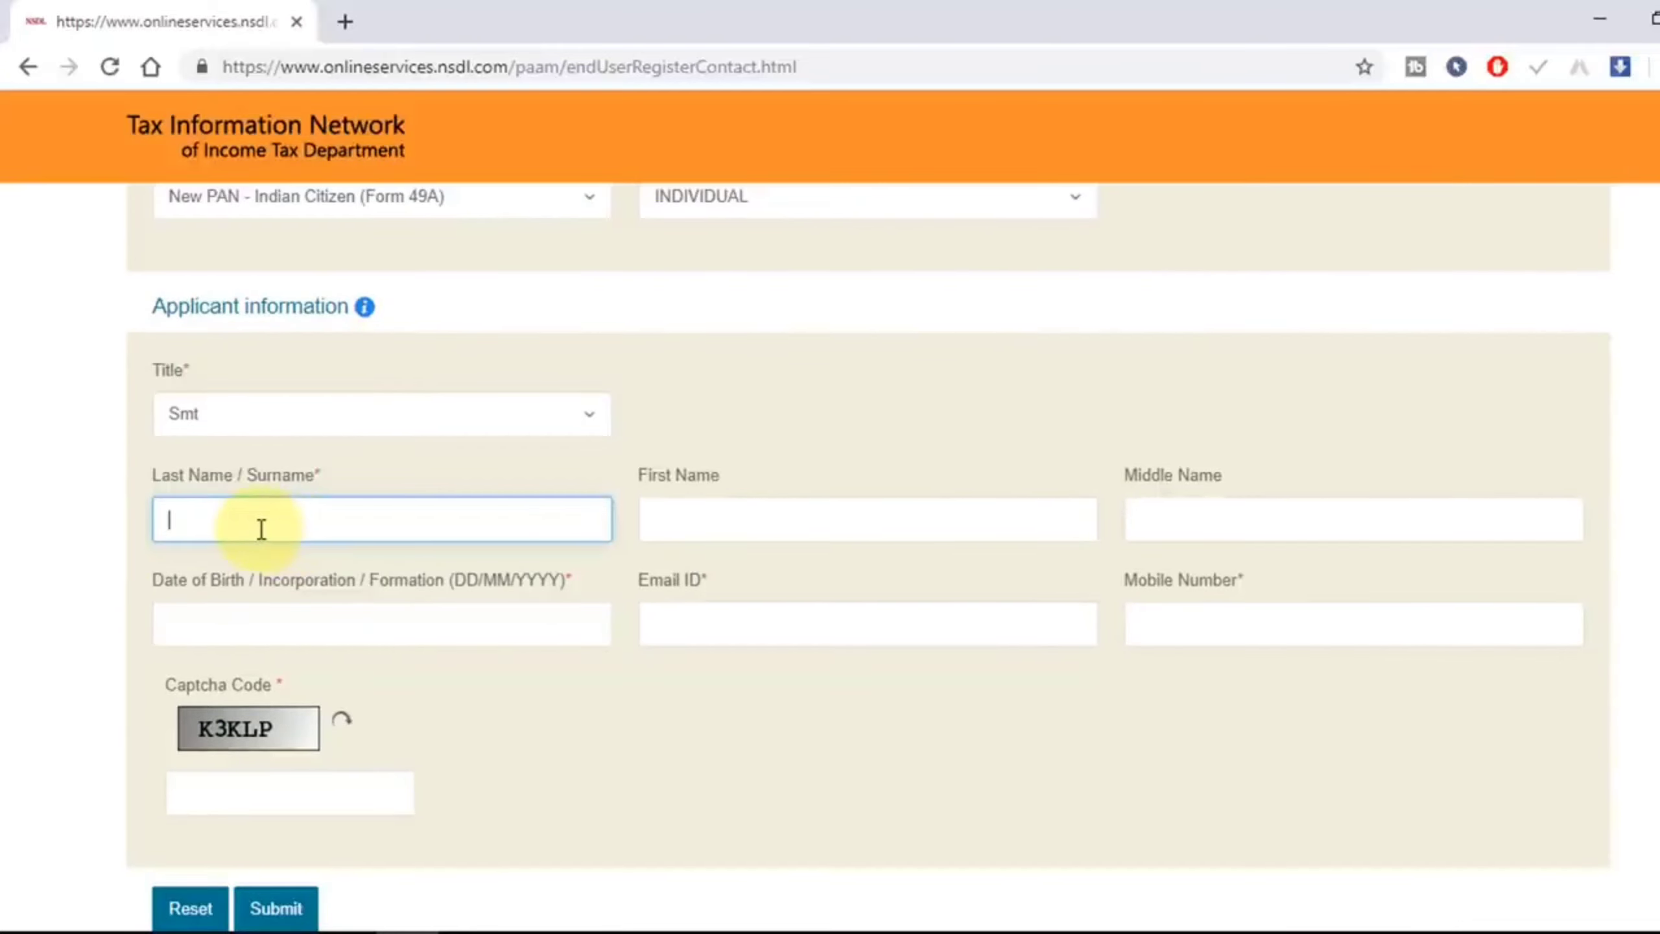
Step: Enter the applicant's surname, first name, date of birth, e-mail, mobile number and the captcha code
{"action": "left_click", "coordinate": [772, 526]}
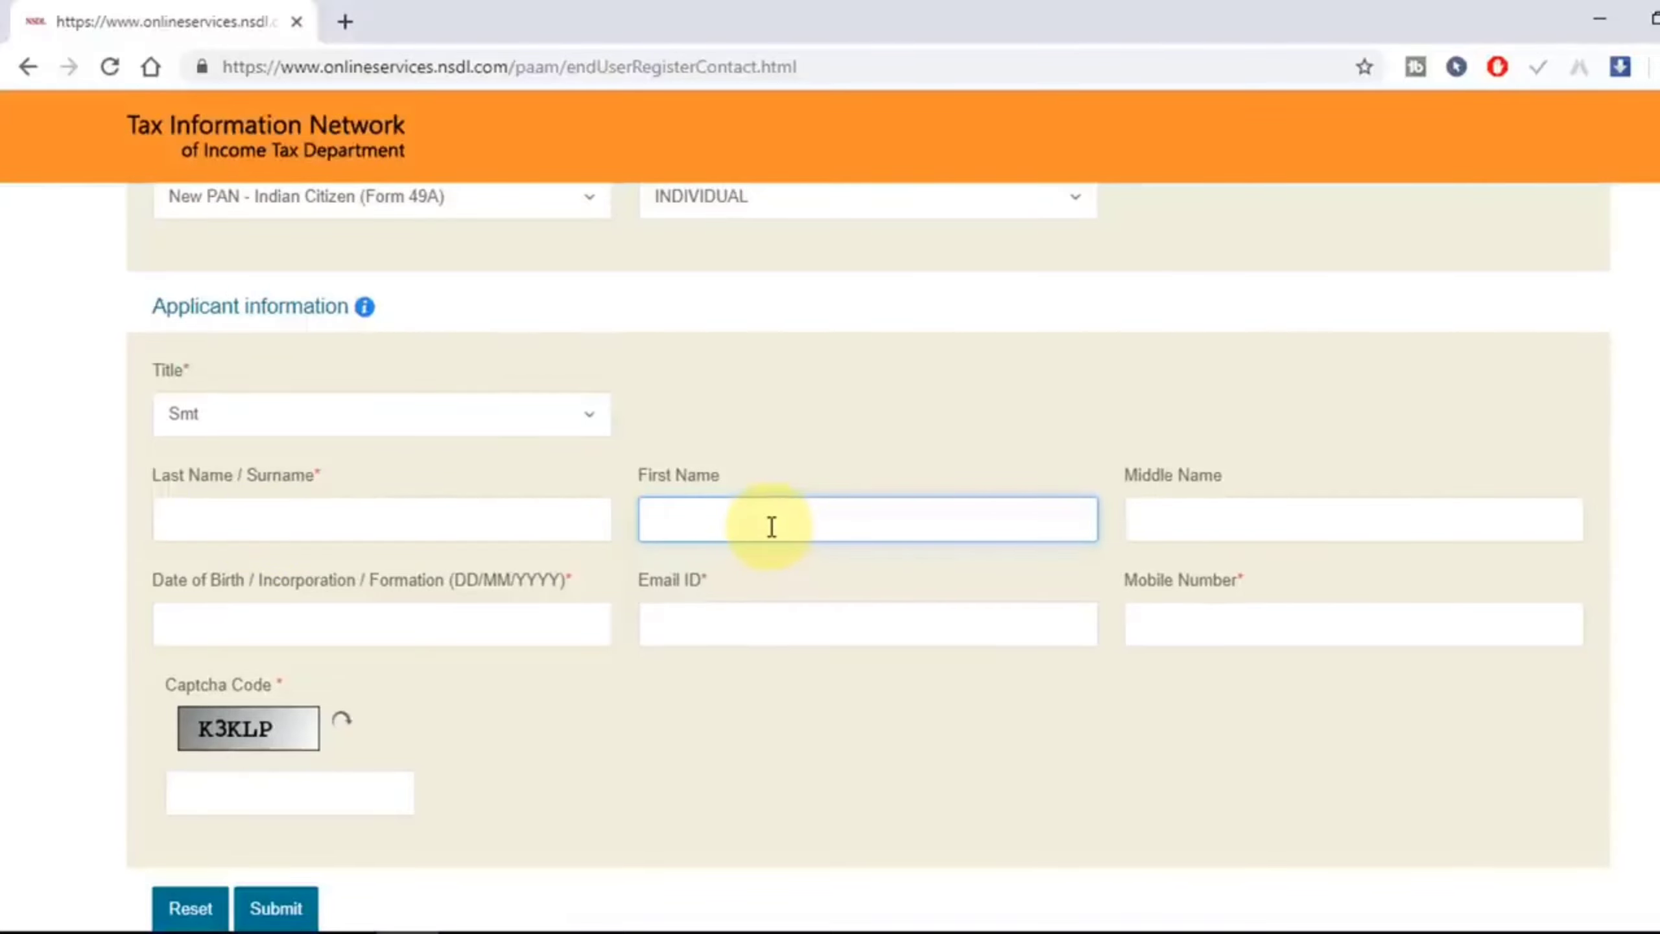
{"action": "left_click", "coordinate": [1217, 507]}
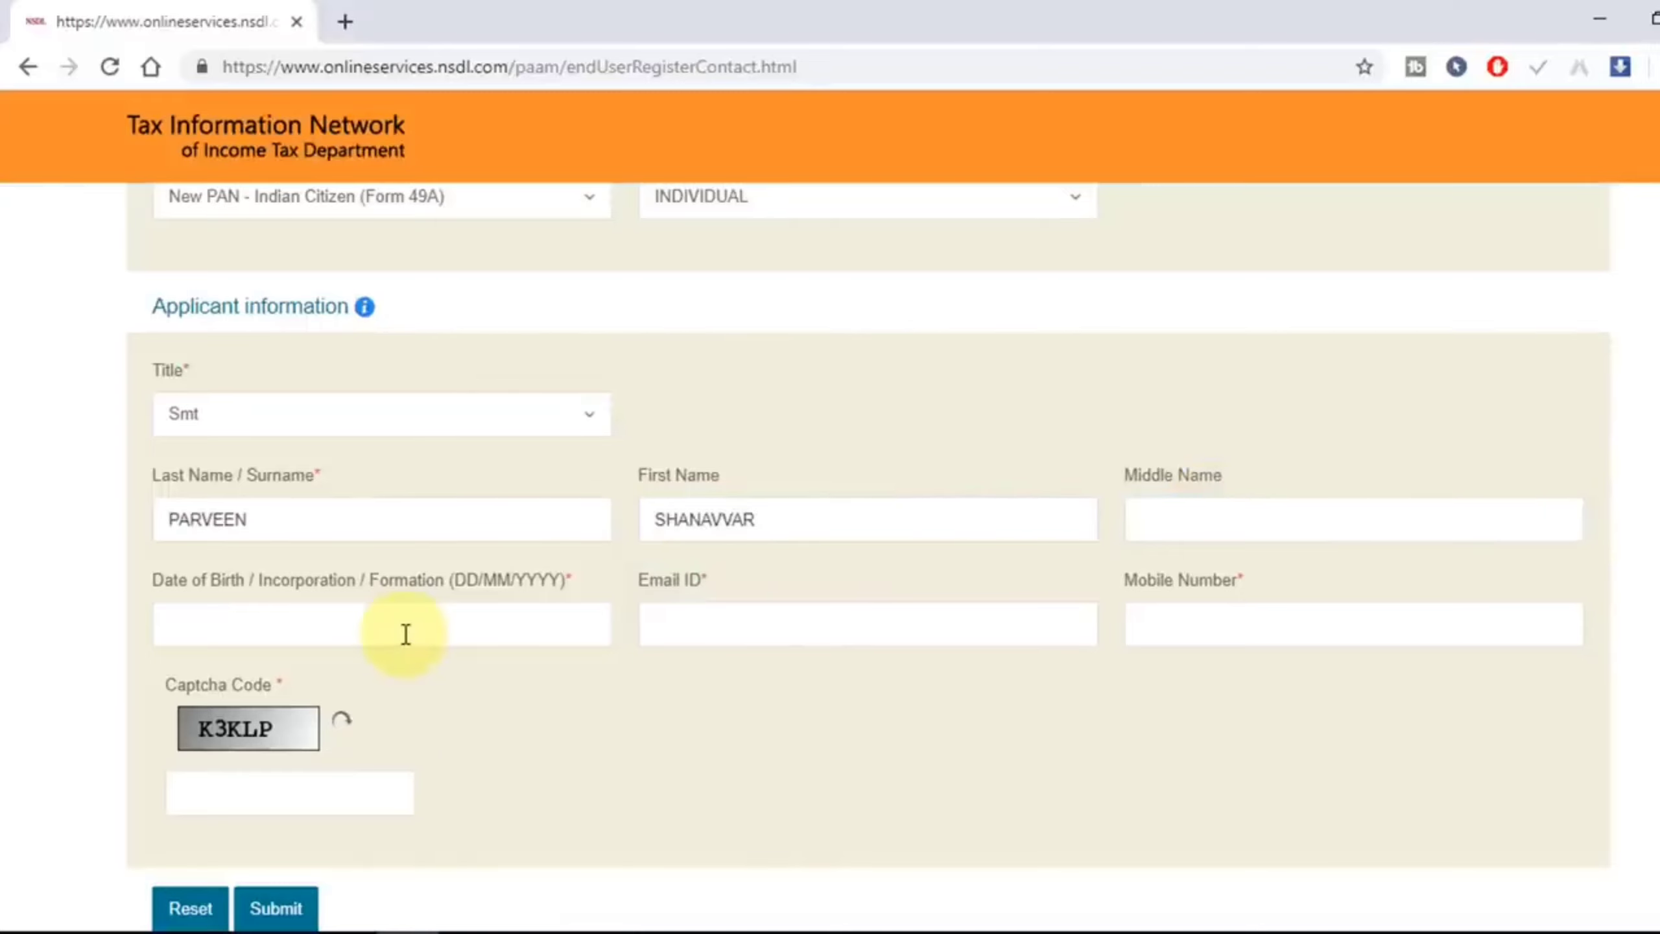
{"action": "left_click", "coordinate": [402, 626]}
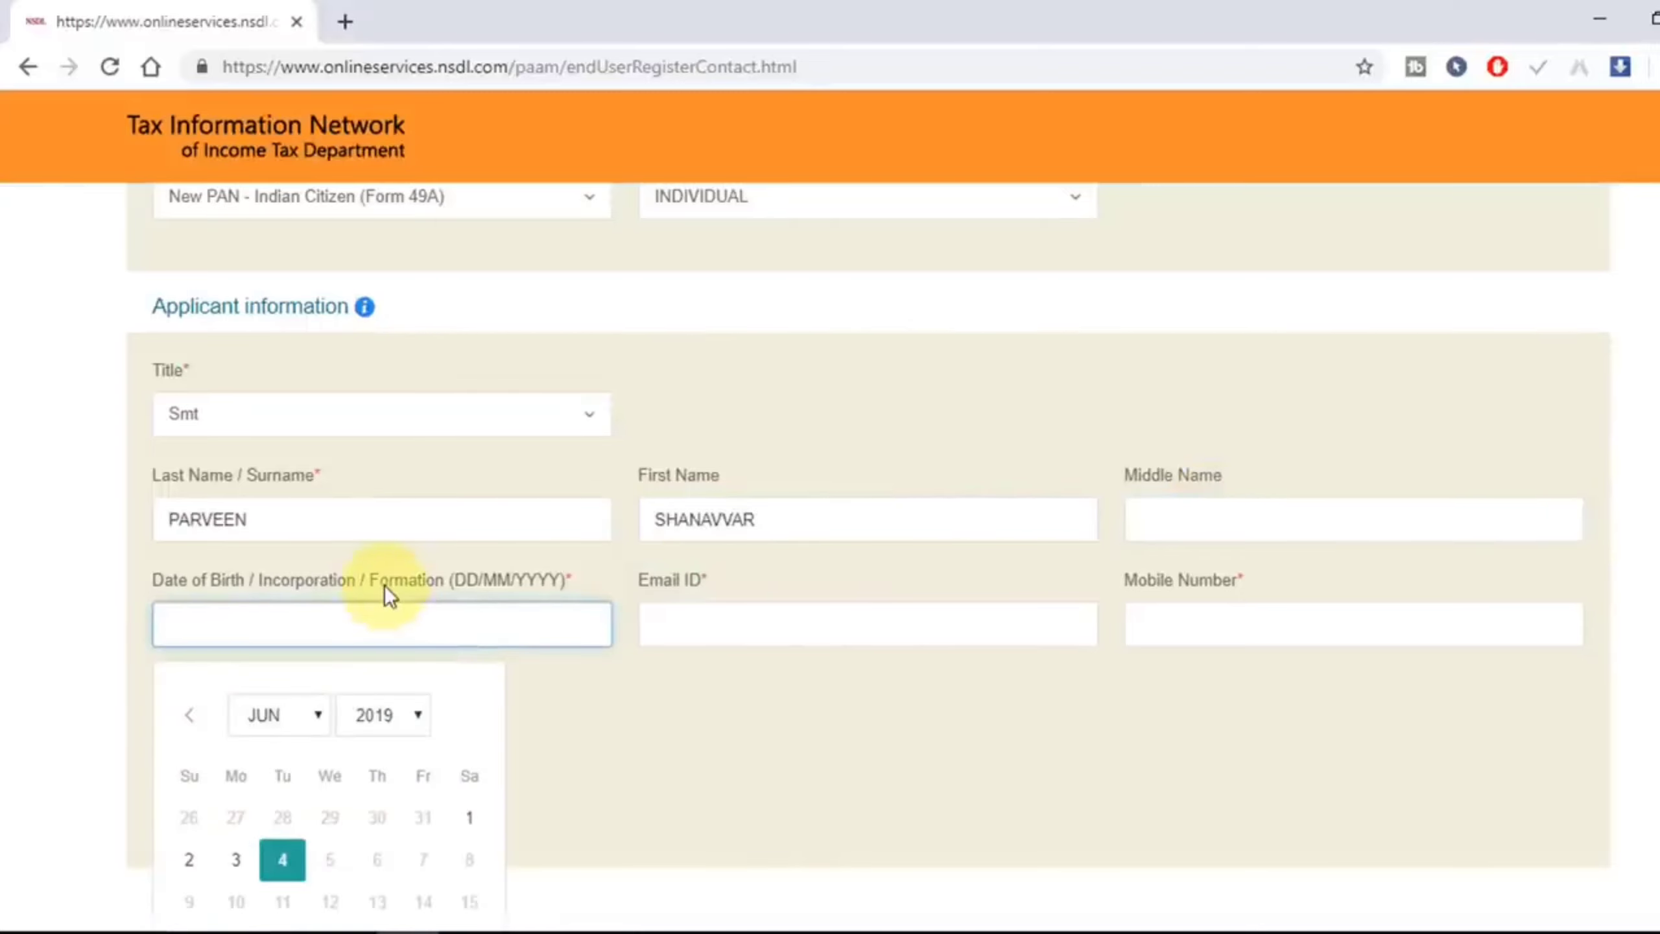
{"action": "scroll", "coordinate": [384, 586], "scroll_direction": "down", "scroll_amount": 2}
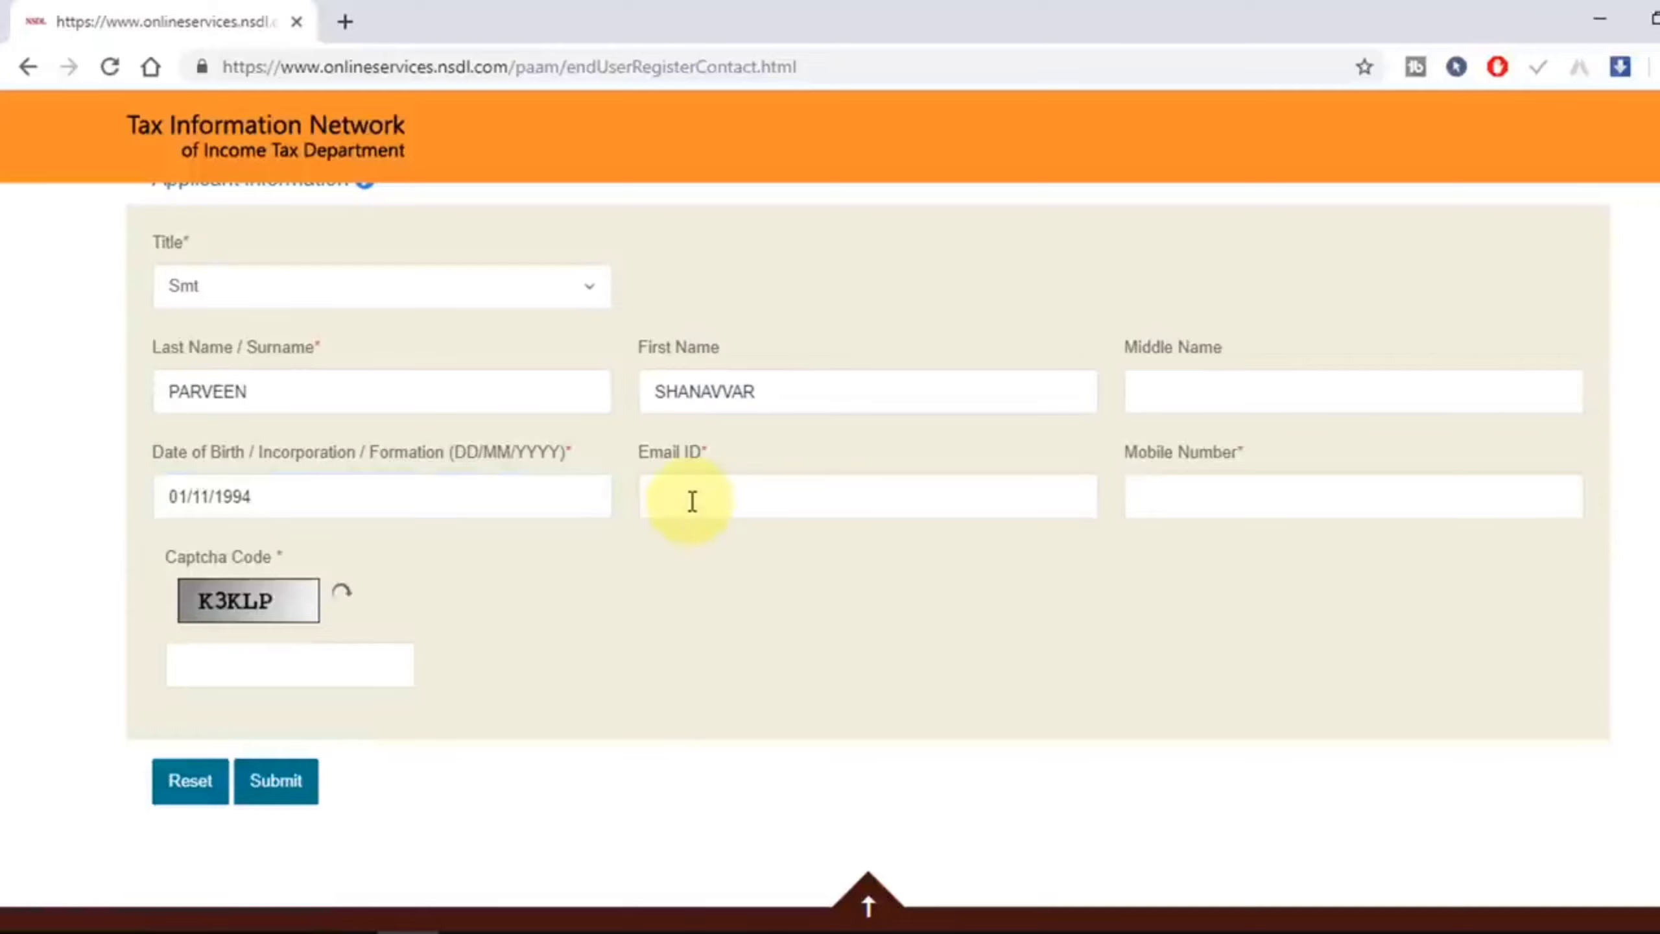
{"action": "left_click", "coordinate": [692, 501]}
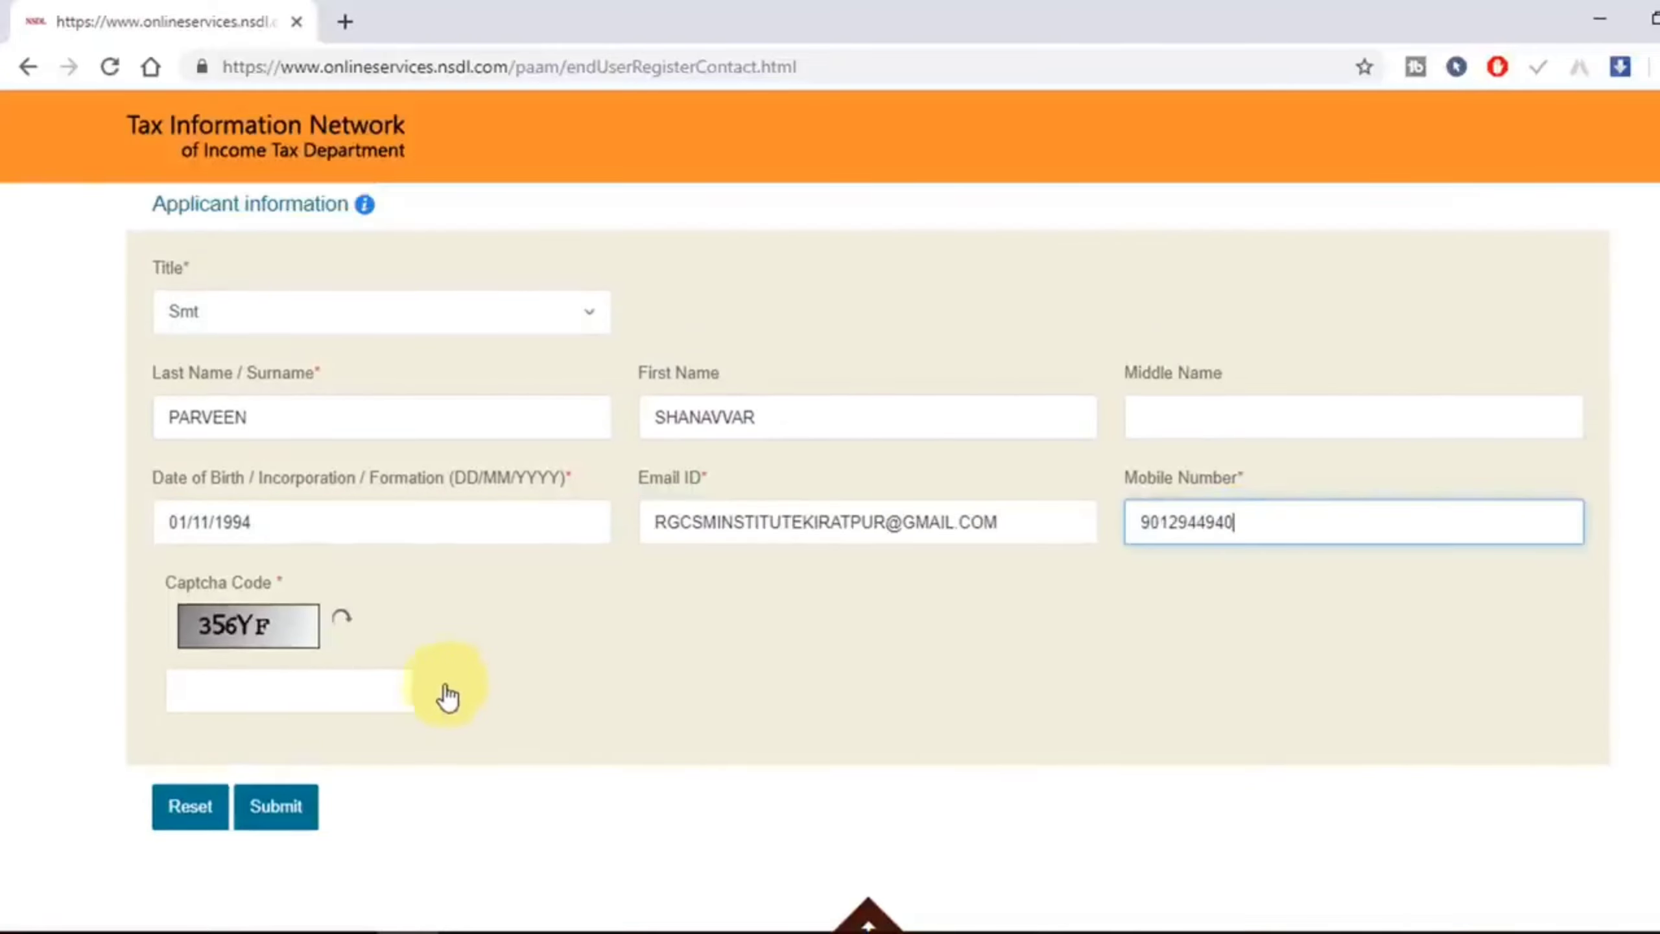
{"action": "left_click", "coordinate": [358, 697]}
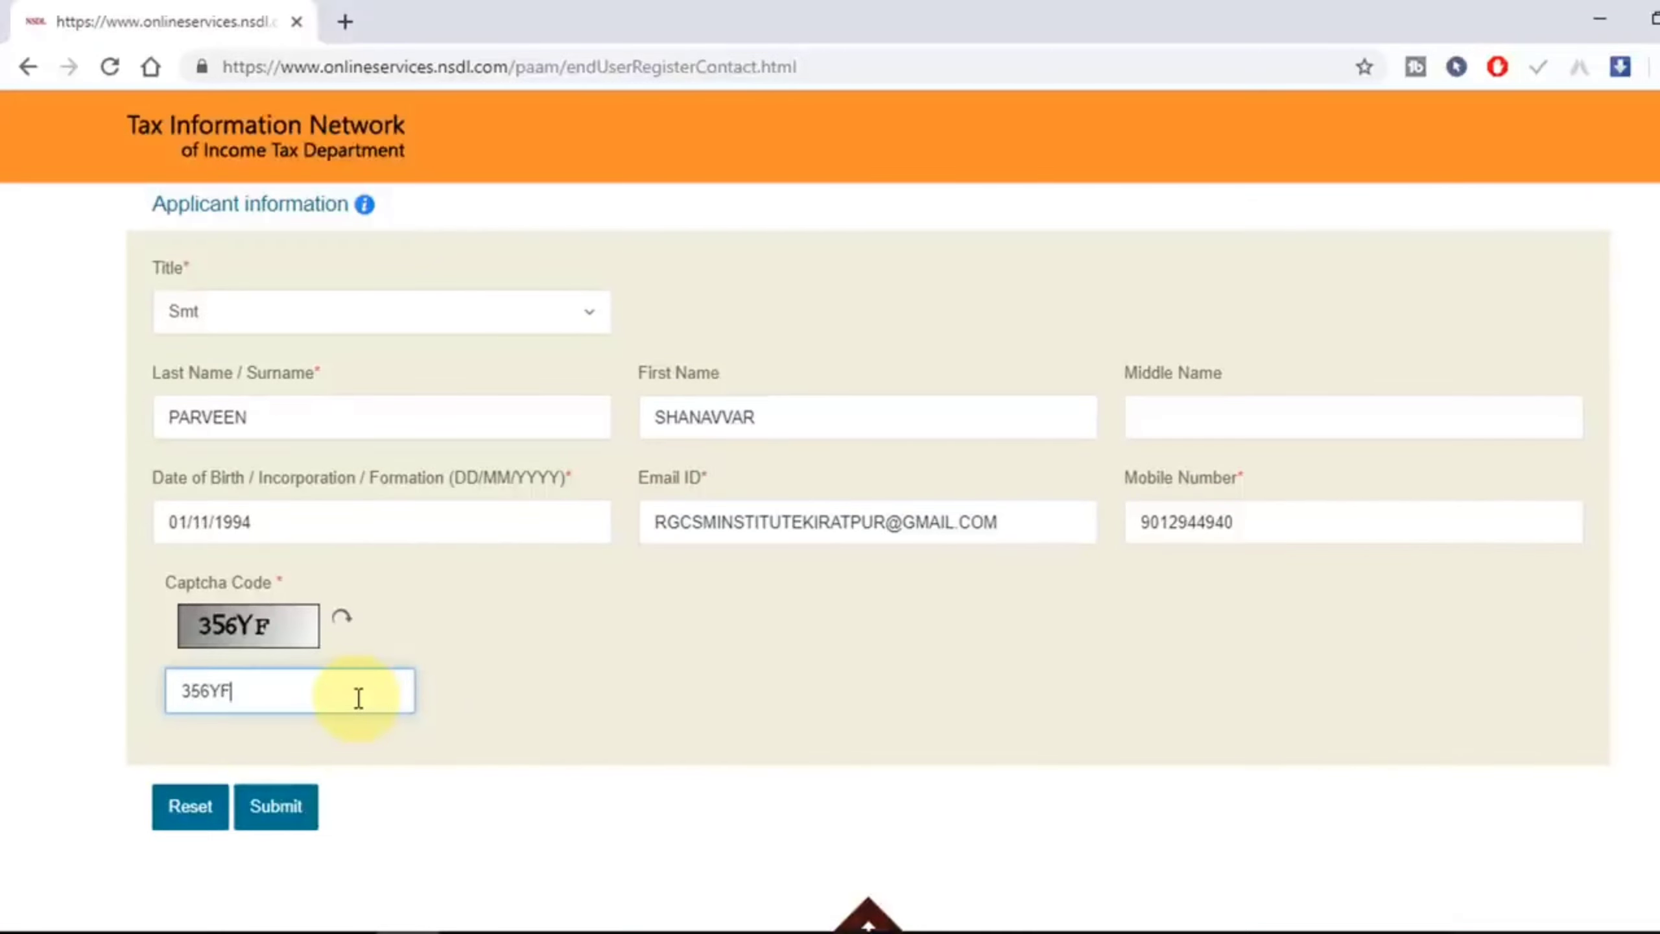
Step: Submit the registration, copy the issued token number and continue to the full PAN form
{"action": "left_click", "coordinate": [296, 811]}
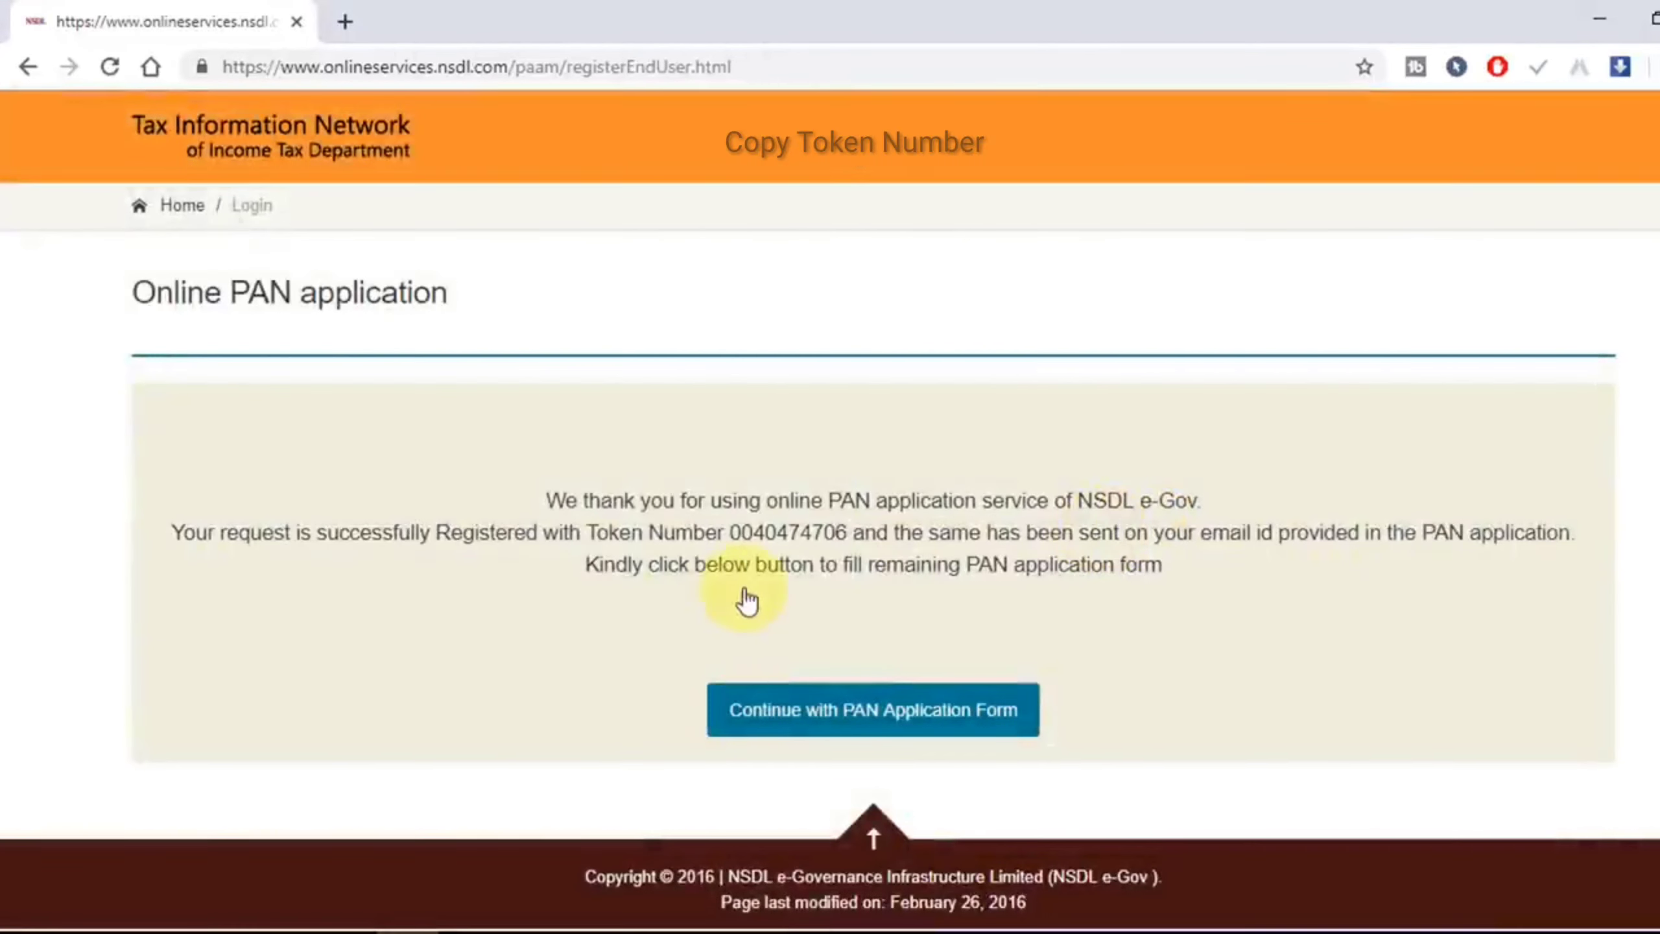
{"action": "left_click_drag", "start_coordinate": [849, 544], "coordinate": [736, 550]}
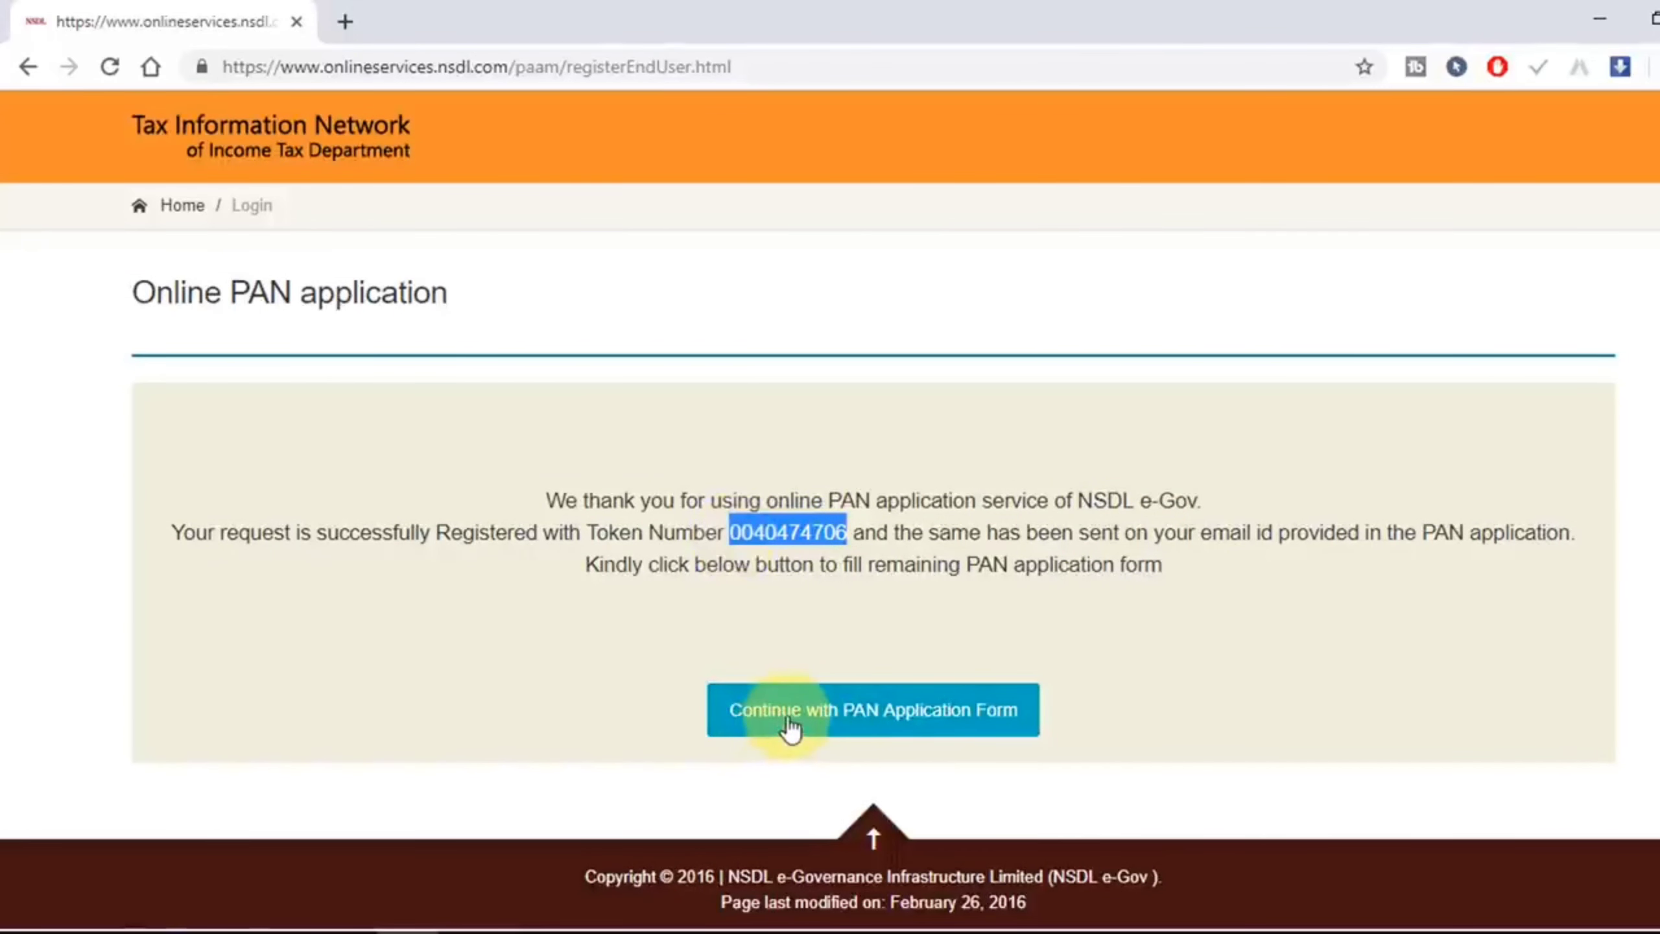
{"action": "left_click", "coordinate": [901, 725]}
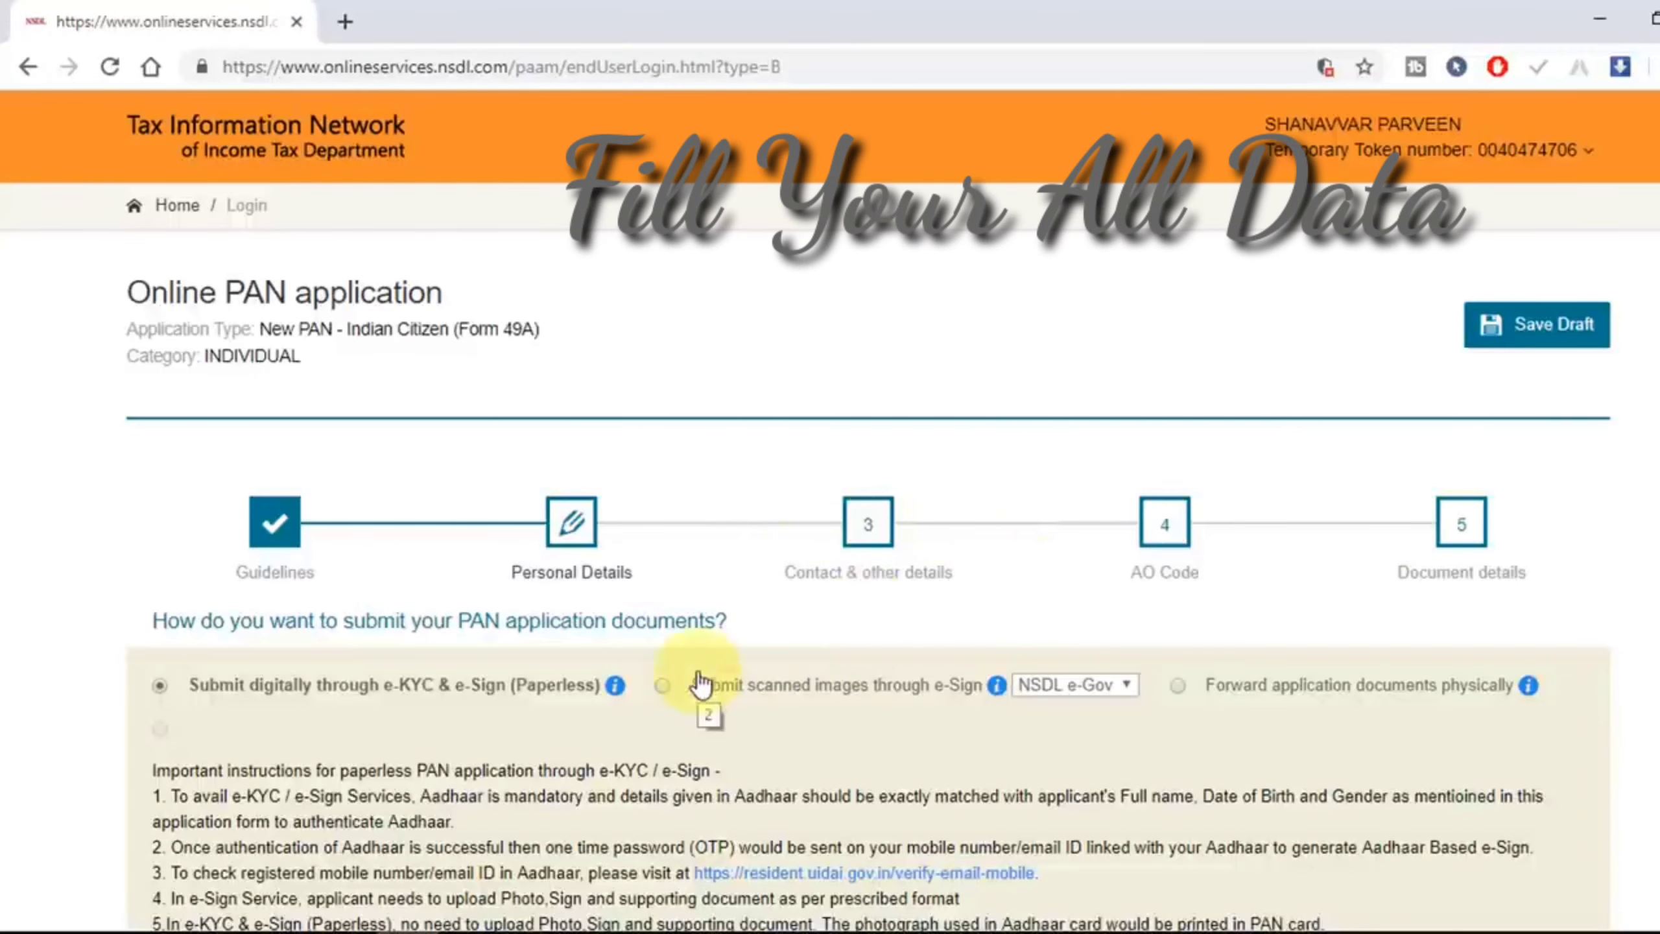
Step: Enter the last four digits of the applicant's Aadhaar number
{"action": "scroll", "coordinate": [230, 623], "scroll_direction": "down", "scroll_amount": 4}
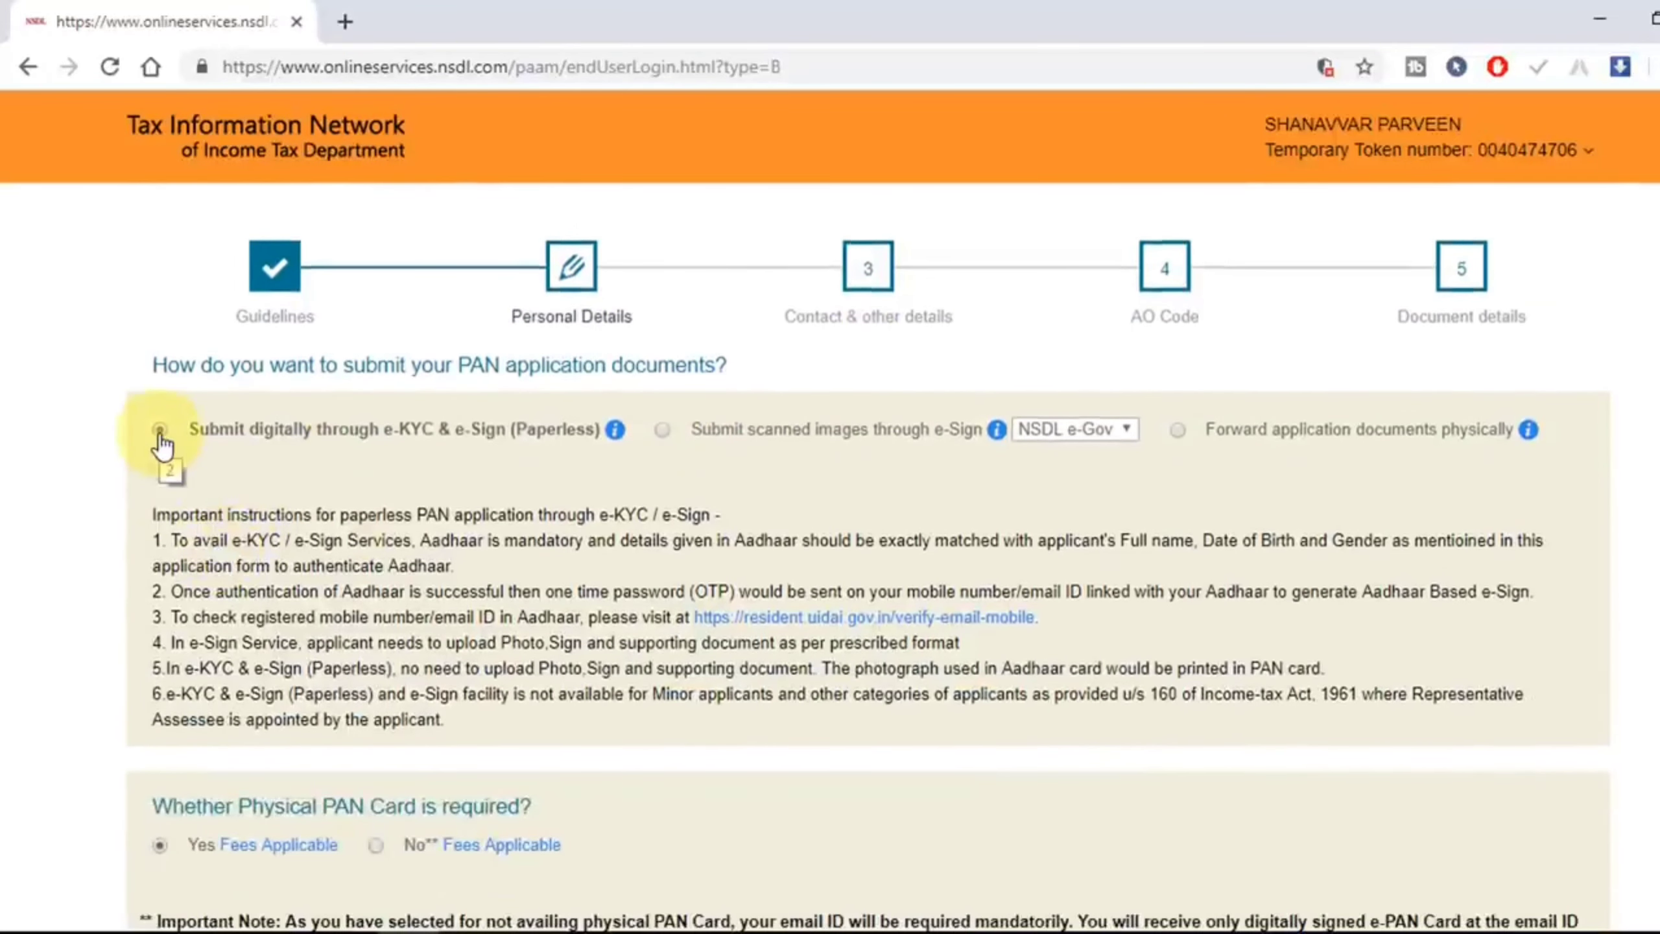
{"action": "scroll", "coordinate": [340, 497], "scroll_direction": "down", "scroll_amount": 6}
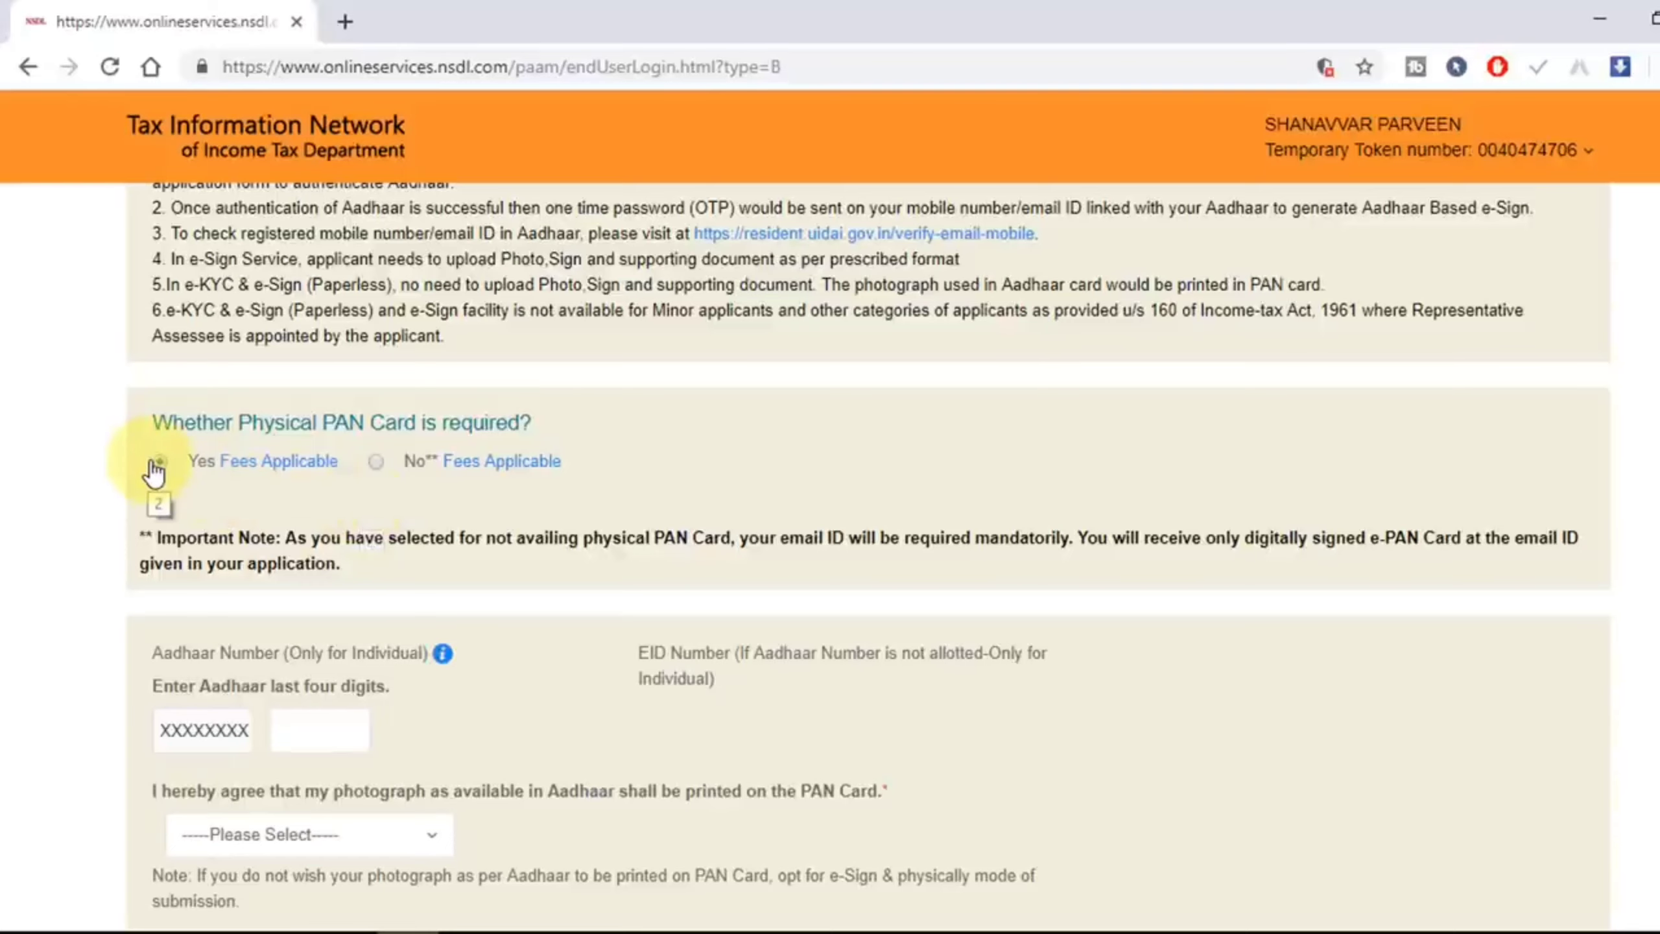
{"action": "scroll", "coordinate": [155, 471], "scroll_direction": "down", "scroll_amount": 4}
{"action": "left_click", "coordinate": [328, 467]}
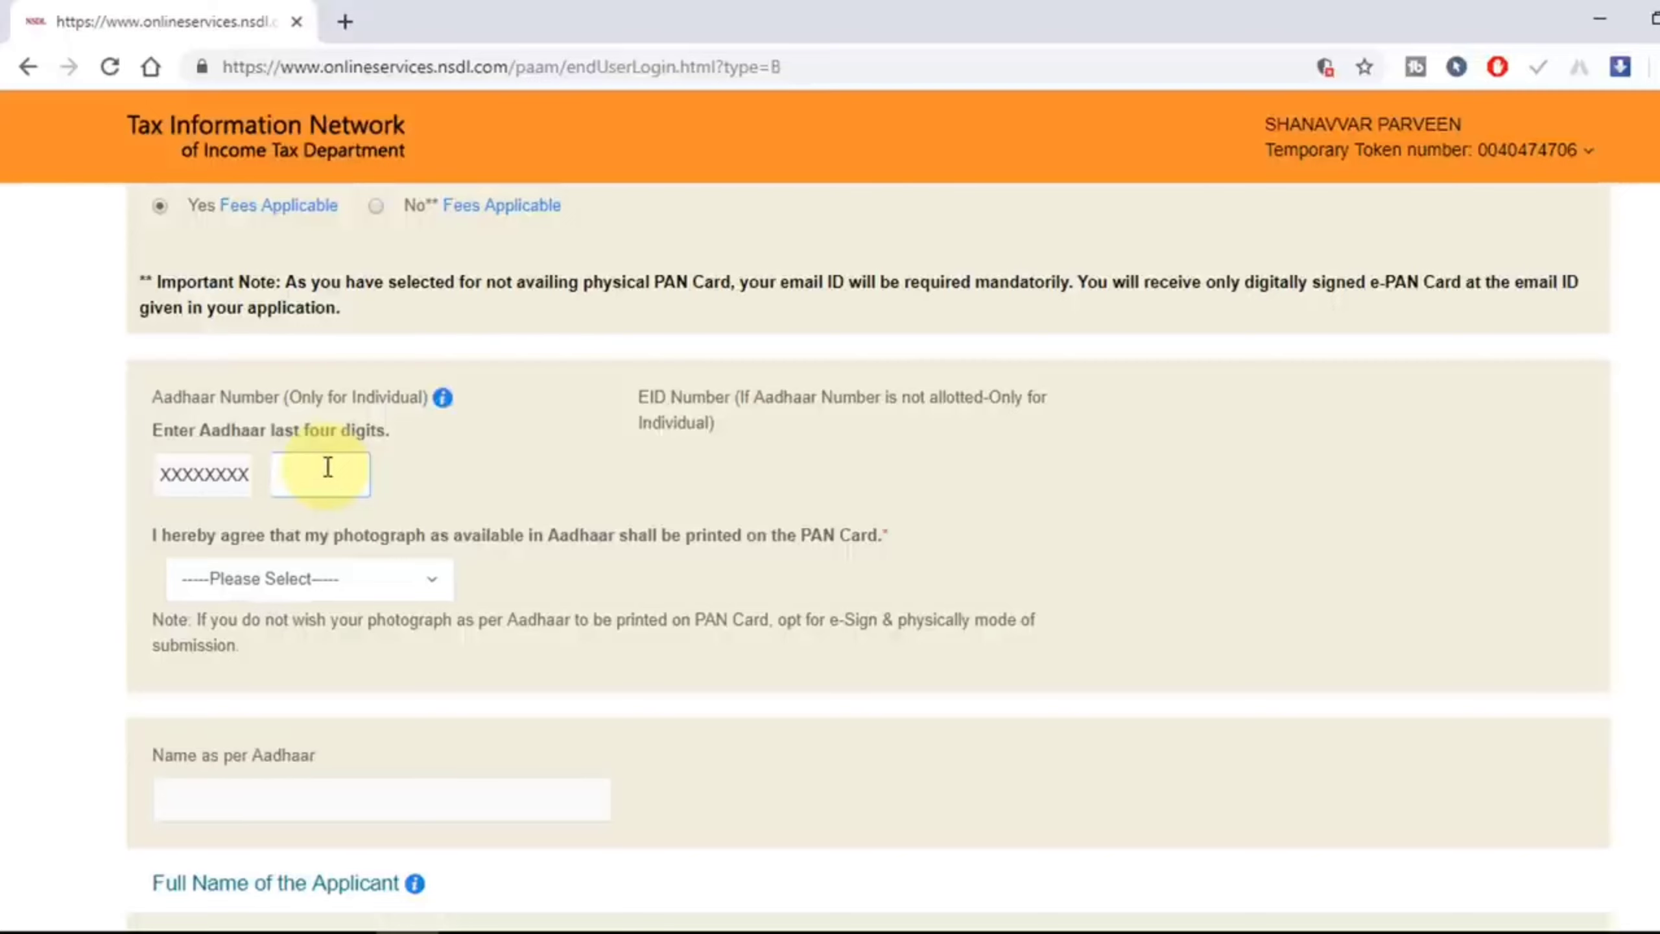
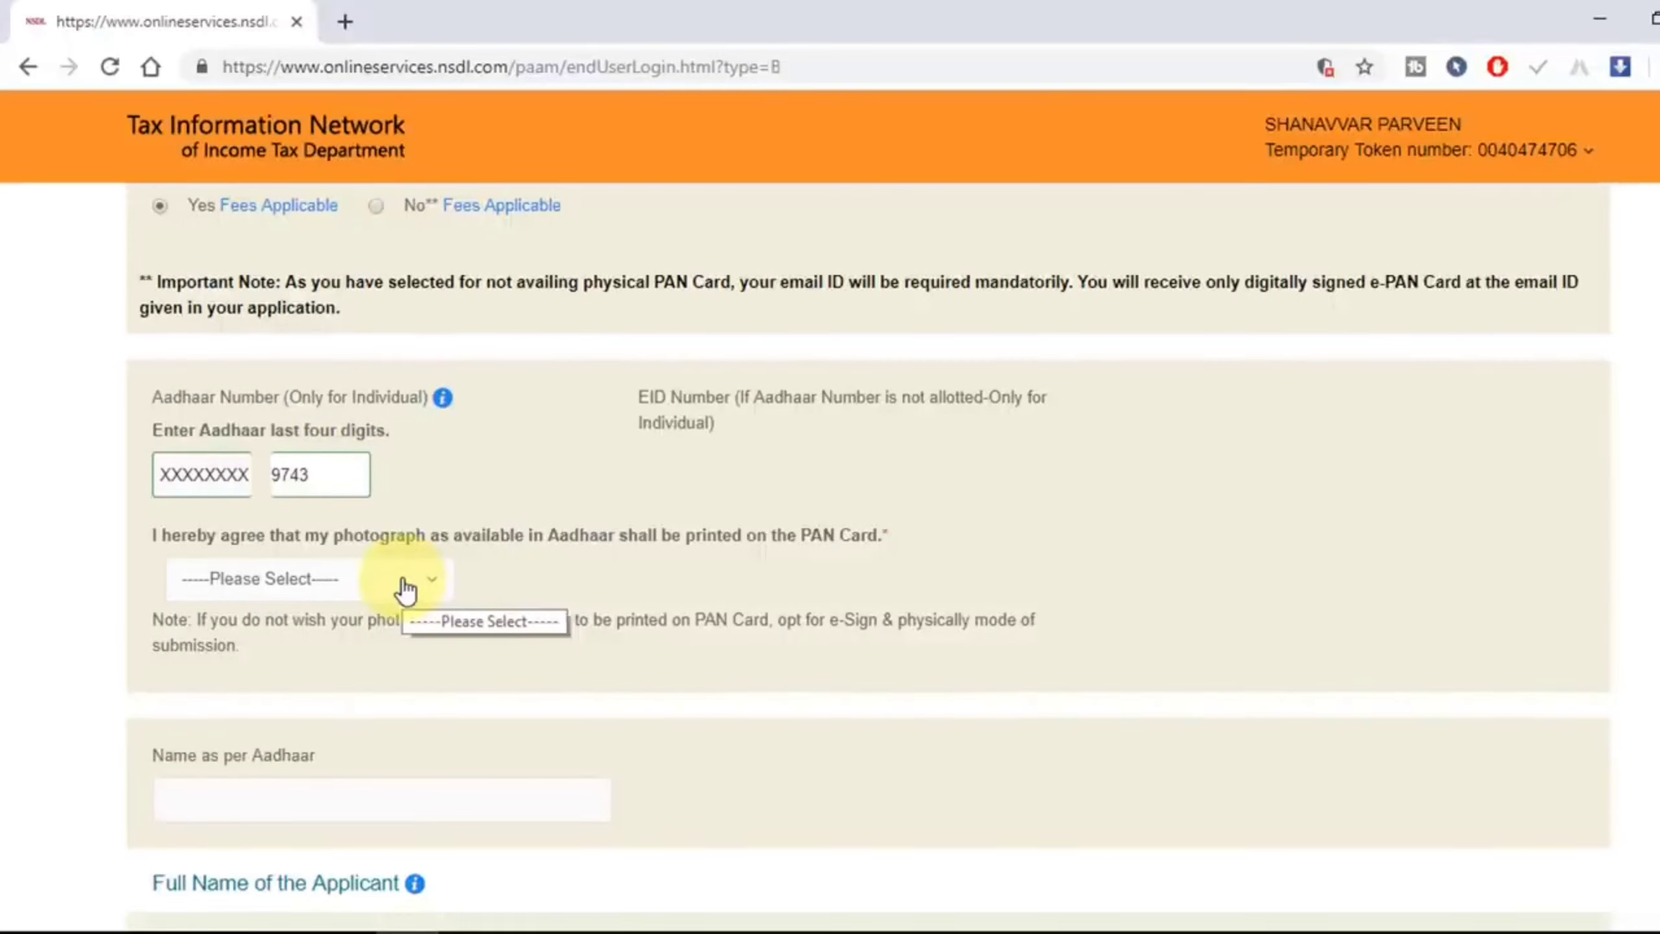
Step: Consent to printing the Aadhaar photograph on the PAN card
{"action": "scroll", "coordinate": [392, 575], "scroll_direction": "down", "scroll_amount": 2}
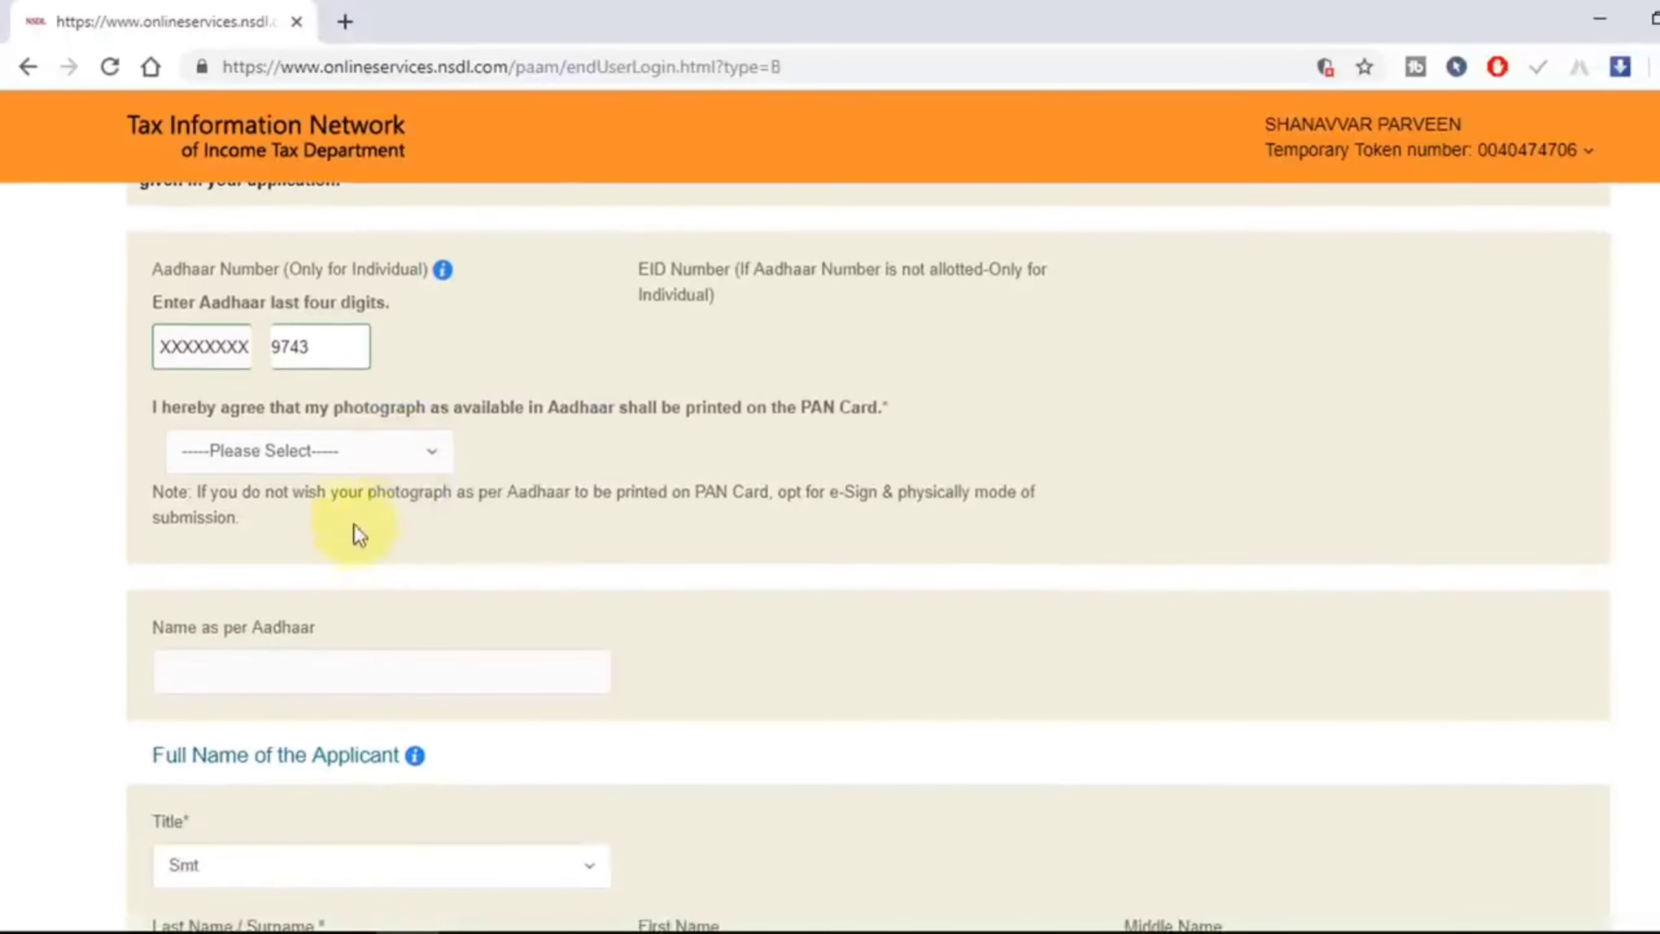
{"action": "left_click", "coordinate": [346, 470]}
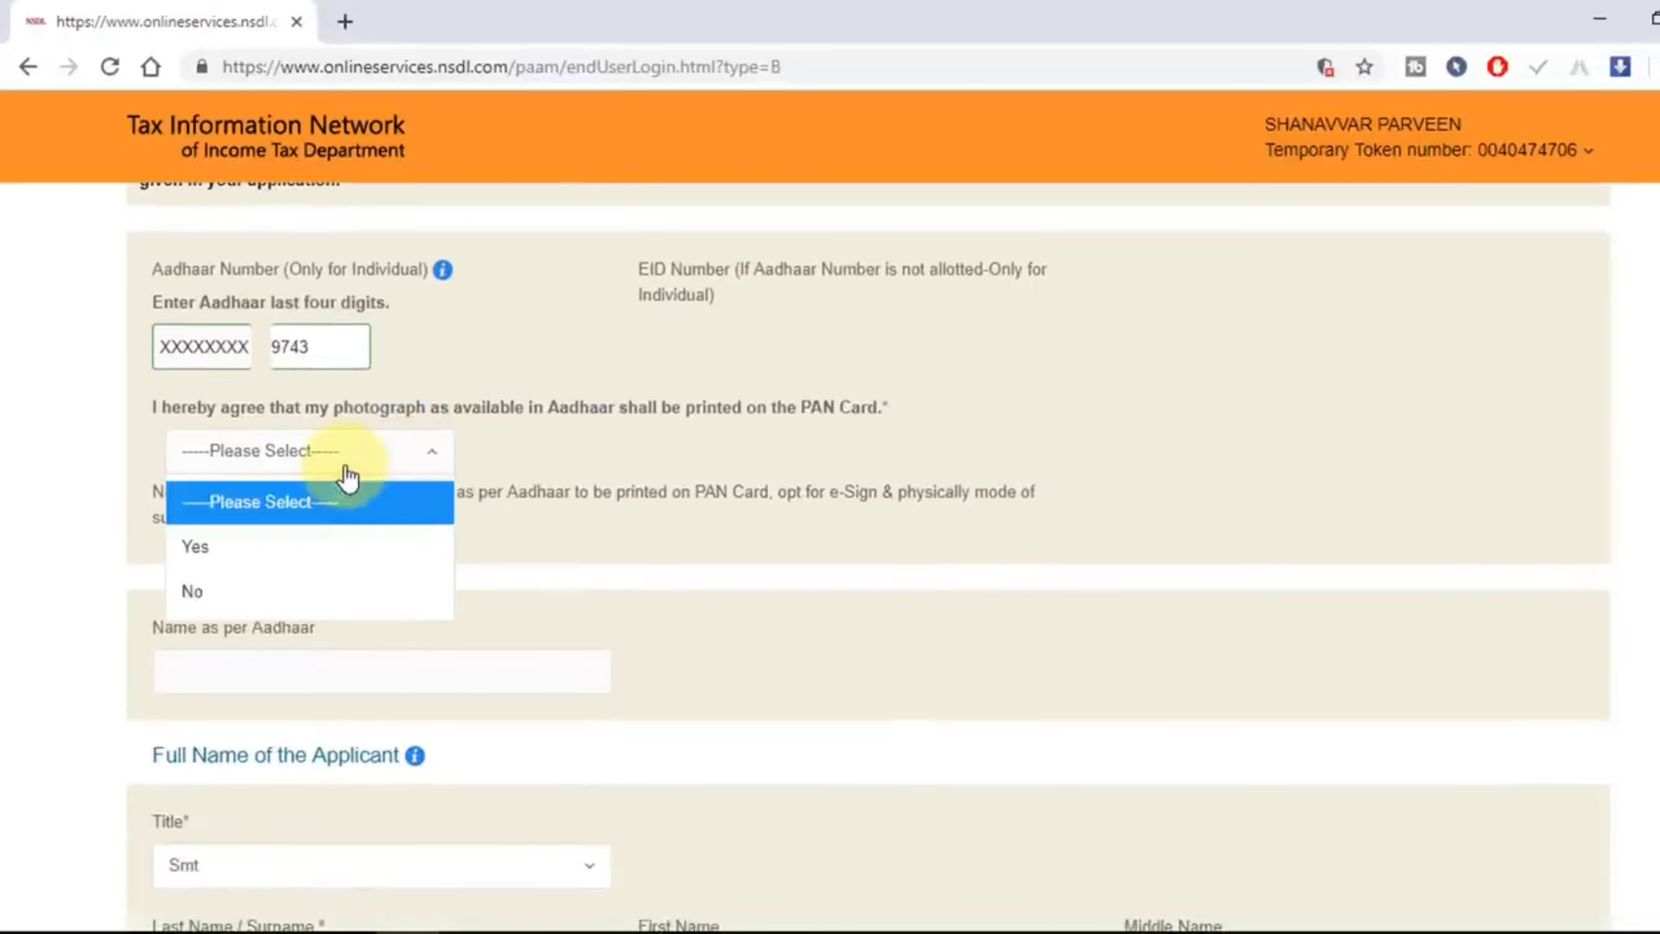
{"action": "left_click", "coordinate": [268, 553]}
{"action": "scroll", "coordinate": [430, 482], "scroll_direction": "down", "scroll_amount": 4}
{"action": "scroll", "coordinate": [537, 512], "scroll_direction": "down", "scroll_amount": 2}
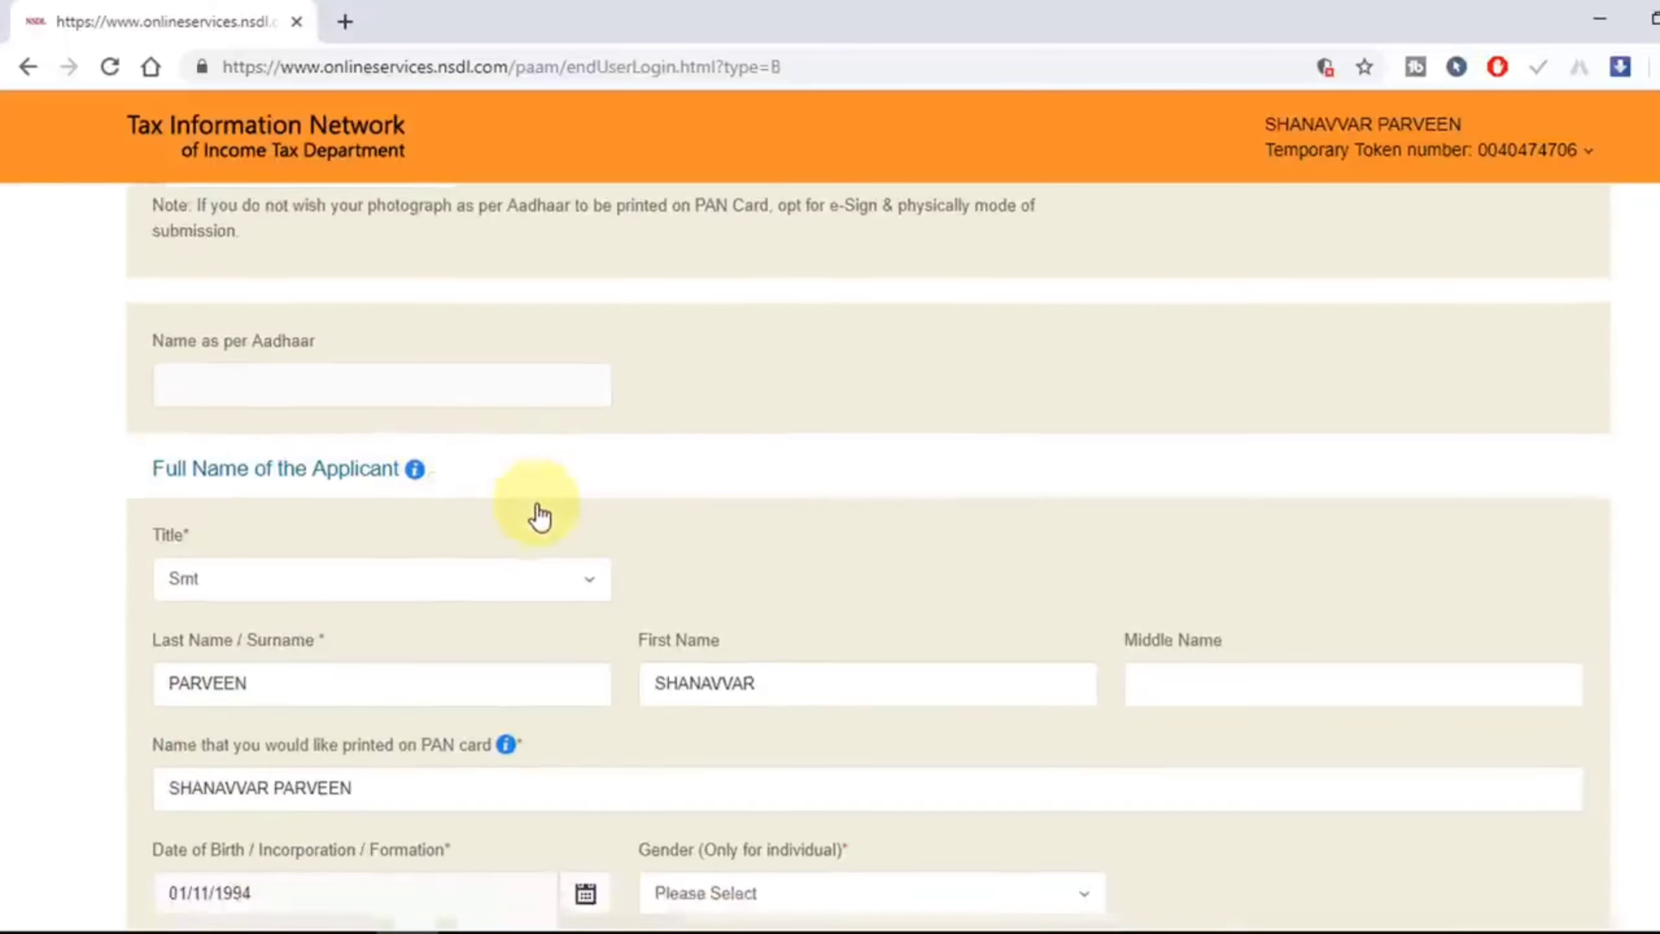
Step: Set the applicant's gender to Female
{"action": "scroll", "coordinate": [901, 574], "scroll_direction": "down", "scroll_amount": 4}
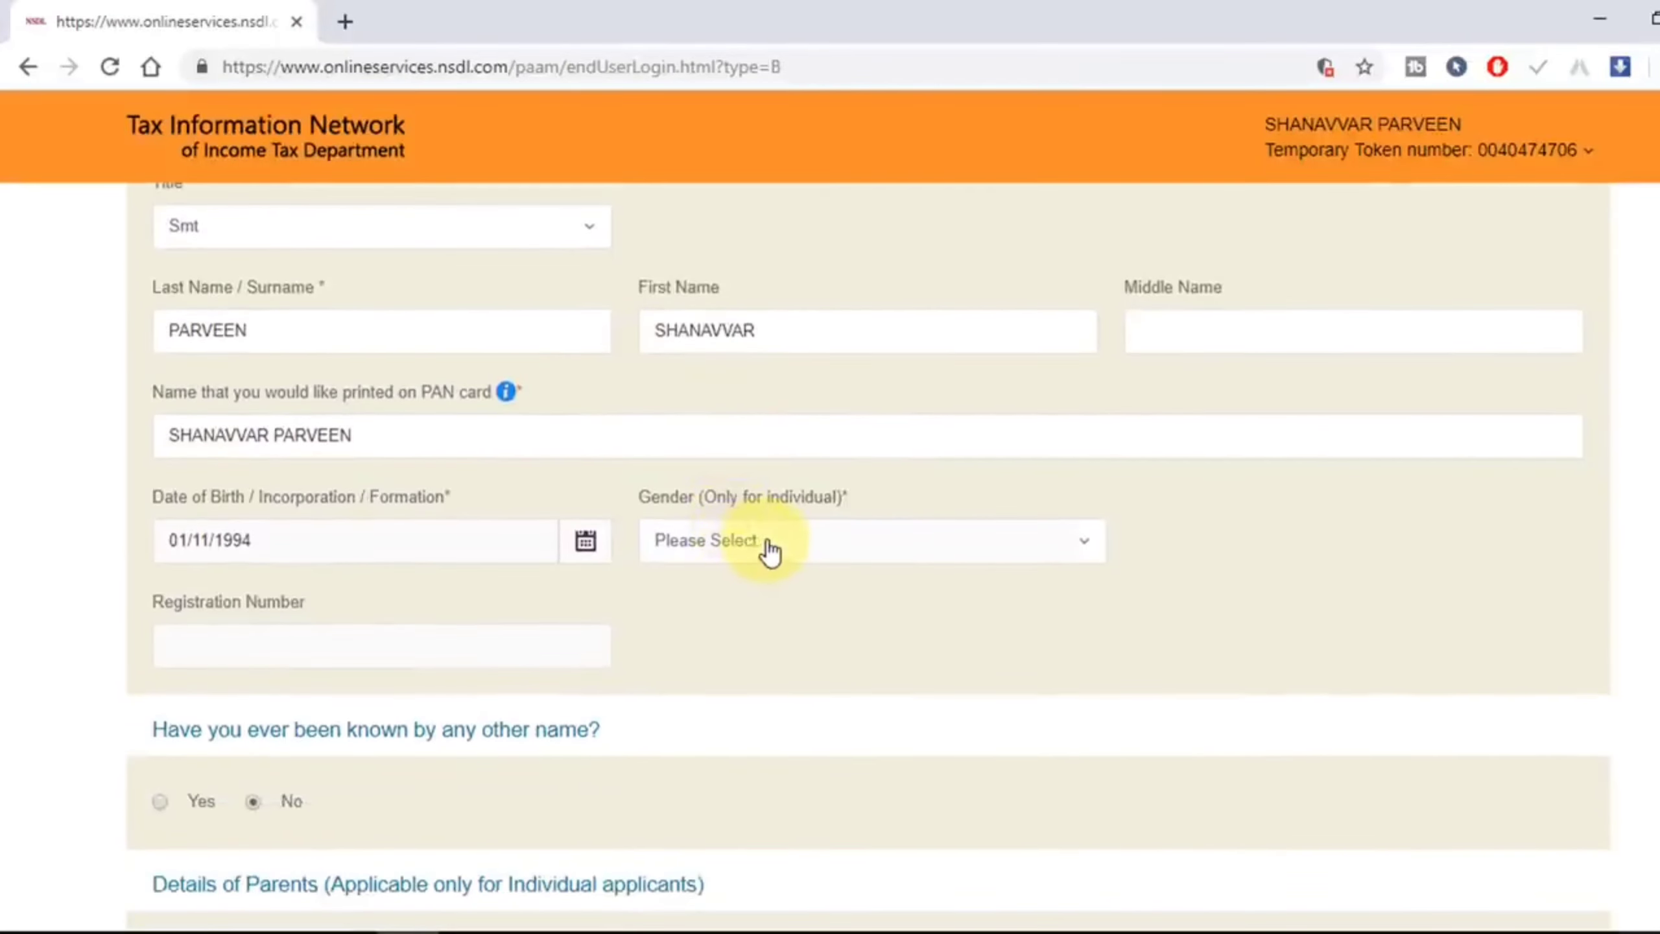
{"action": "left_click", "coordinate": [770, 552]}
{"action": "left_click", "coordinate": [704, 680]}
{"action": "scroll", "coordinate": [341, 649], "scroll_direction": "down", "scroll_amount": 6}
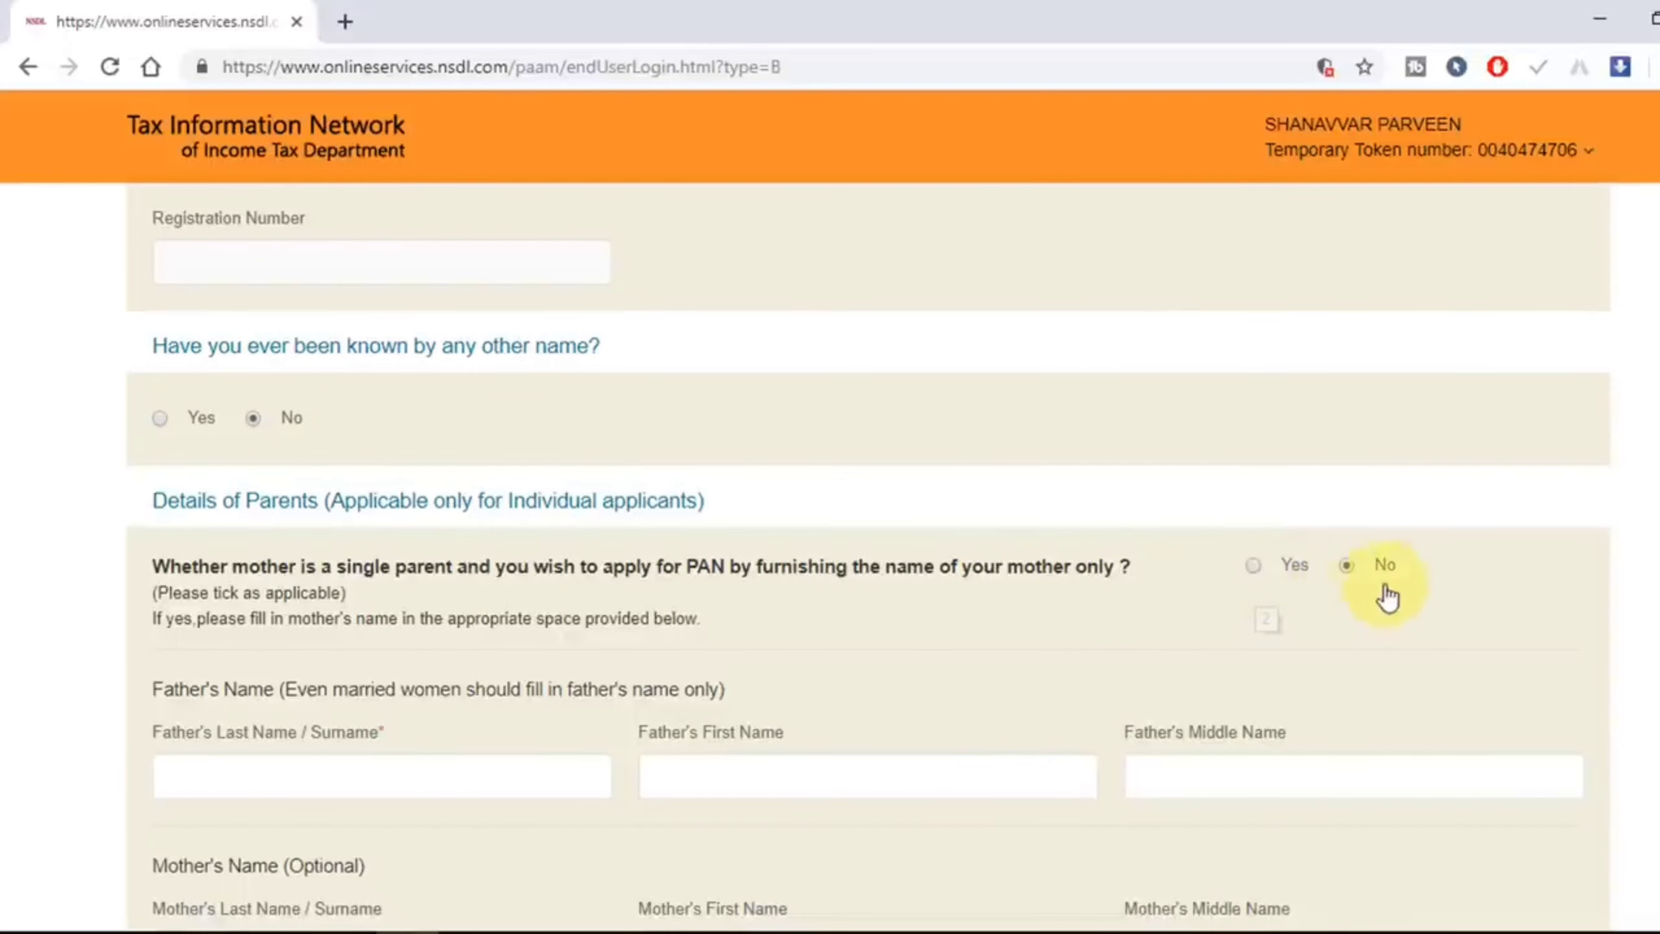
Step: Enter the father's surname and move on to Contact & other details
{"action": "scroll", "coordinate": [725, 738], "scroll_direction": "down", "scroll_amount": 3}
{"action": "left_click", "coordinate": [341, 522]}
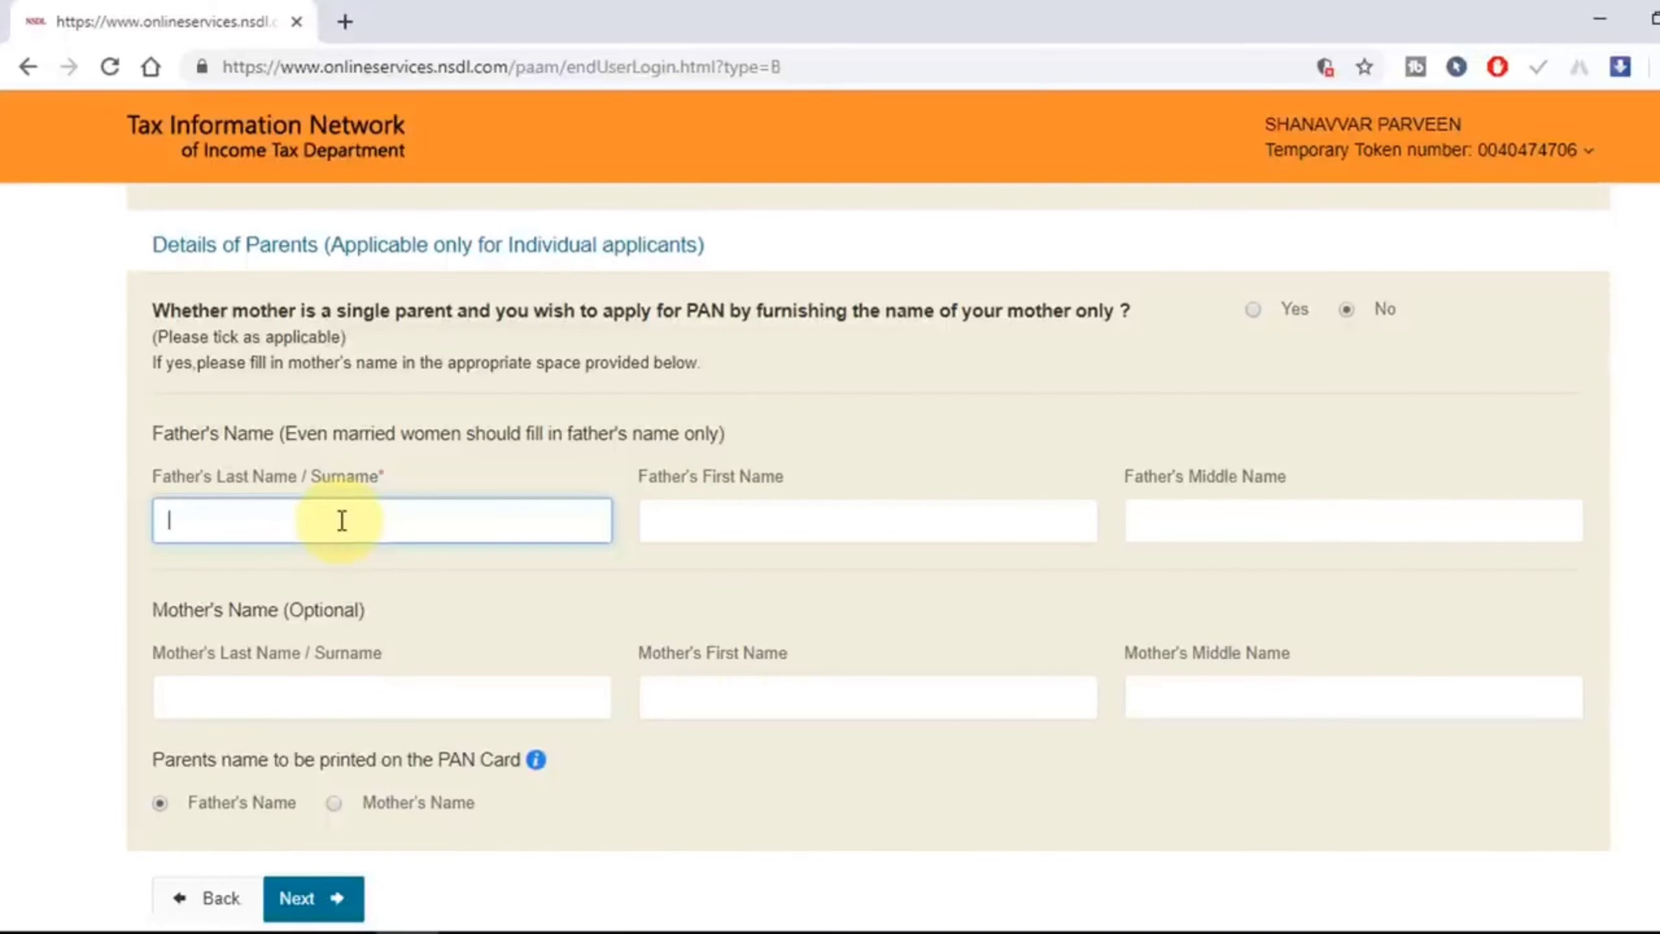
{"action": "type", "text": "SAMINU"}
{"action": "scroll", "coordinate": [386, 660], "scroll_direction": "down", "scroll_amount": 2}
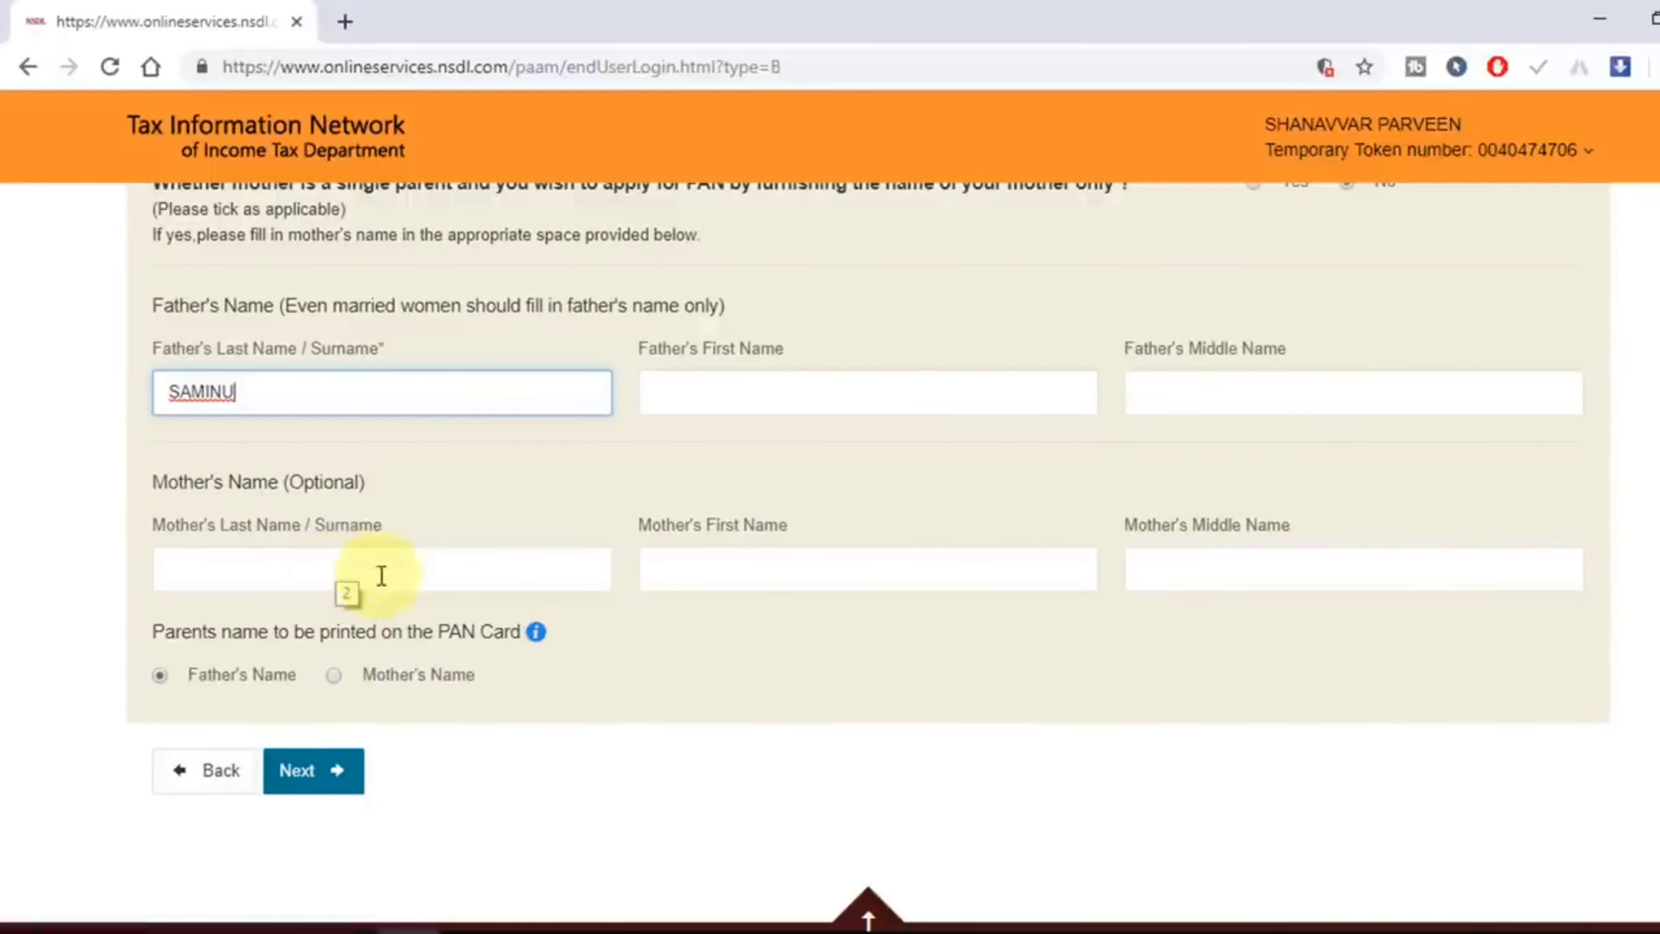
{"action": "scroll", "coordinate": [566, 588], "scroll_direction": "down", "scroll_amount": 1}
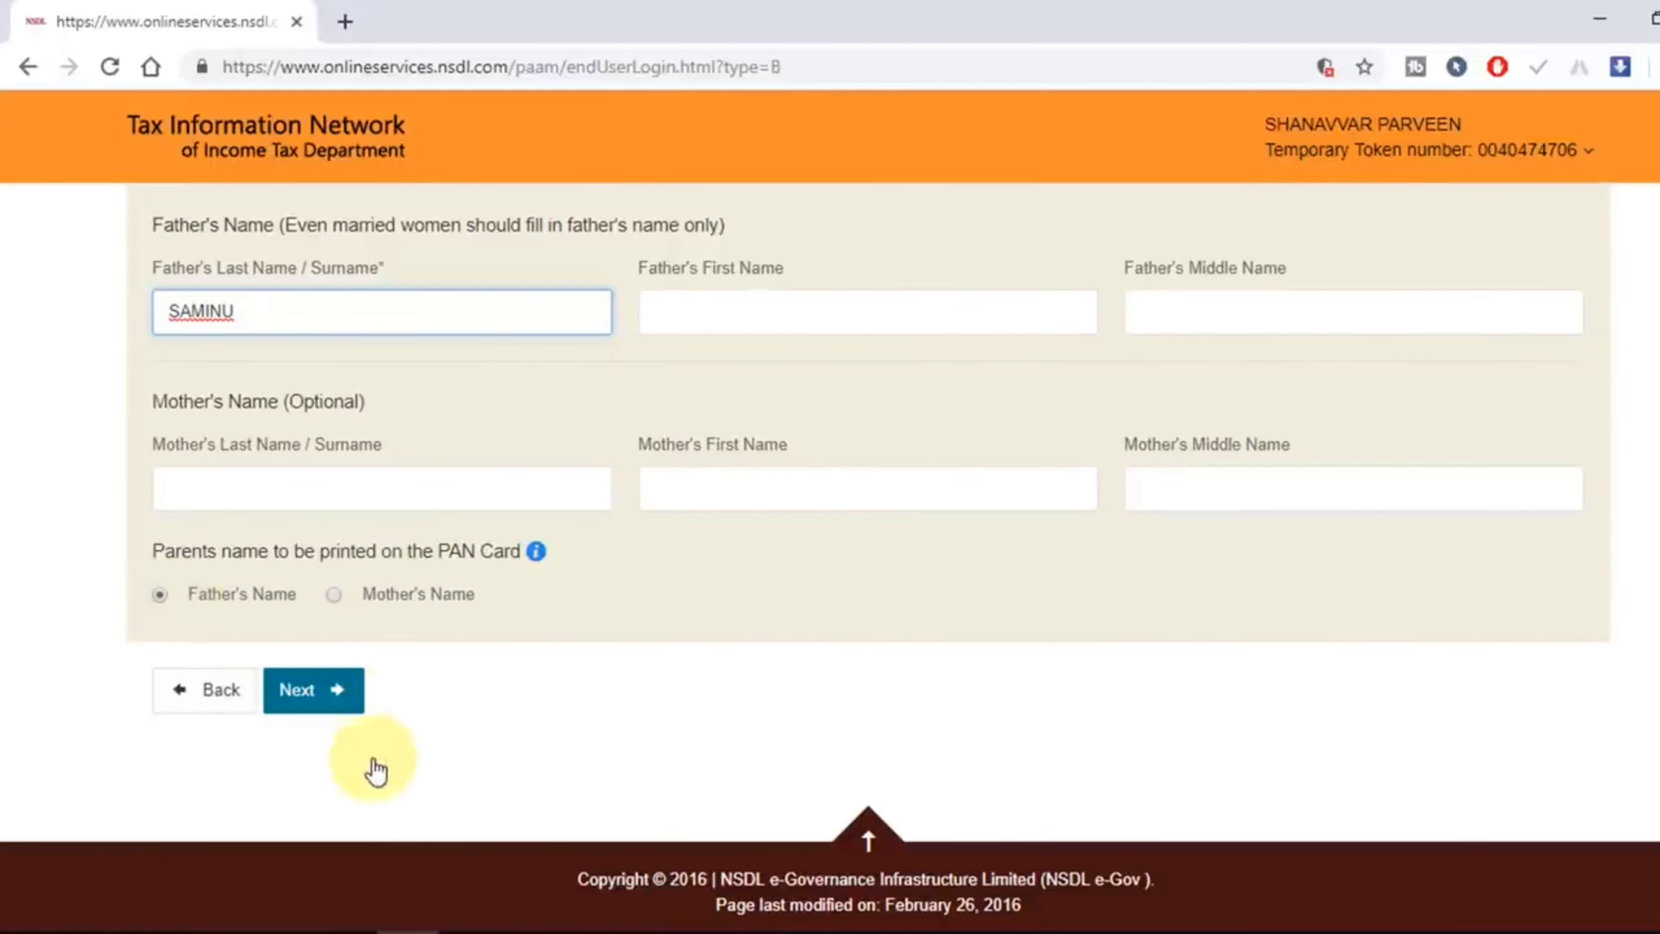
{"action": "left_click", "coordinate": [334, 692]}
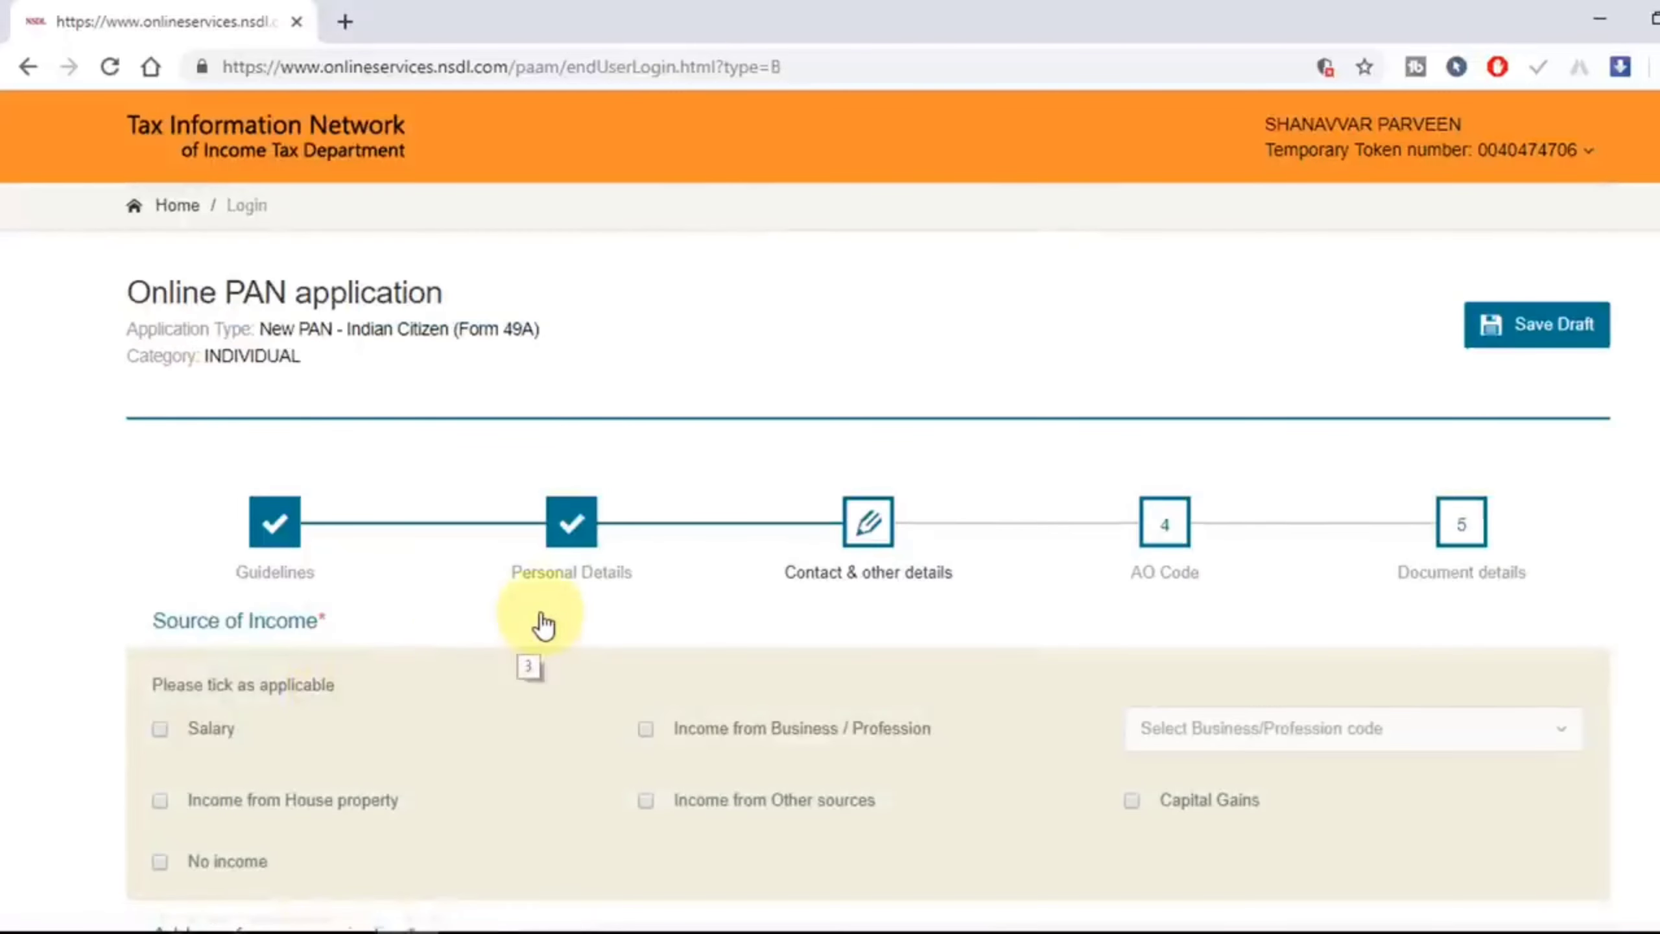
Step: Declare No income as the applicant's source of income
{"action": "scroll", "coordinate": [542, 623], "scroll_direction": "down", "scroll_amount": 5}
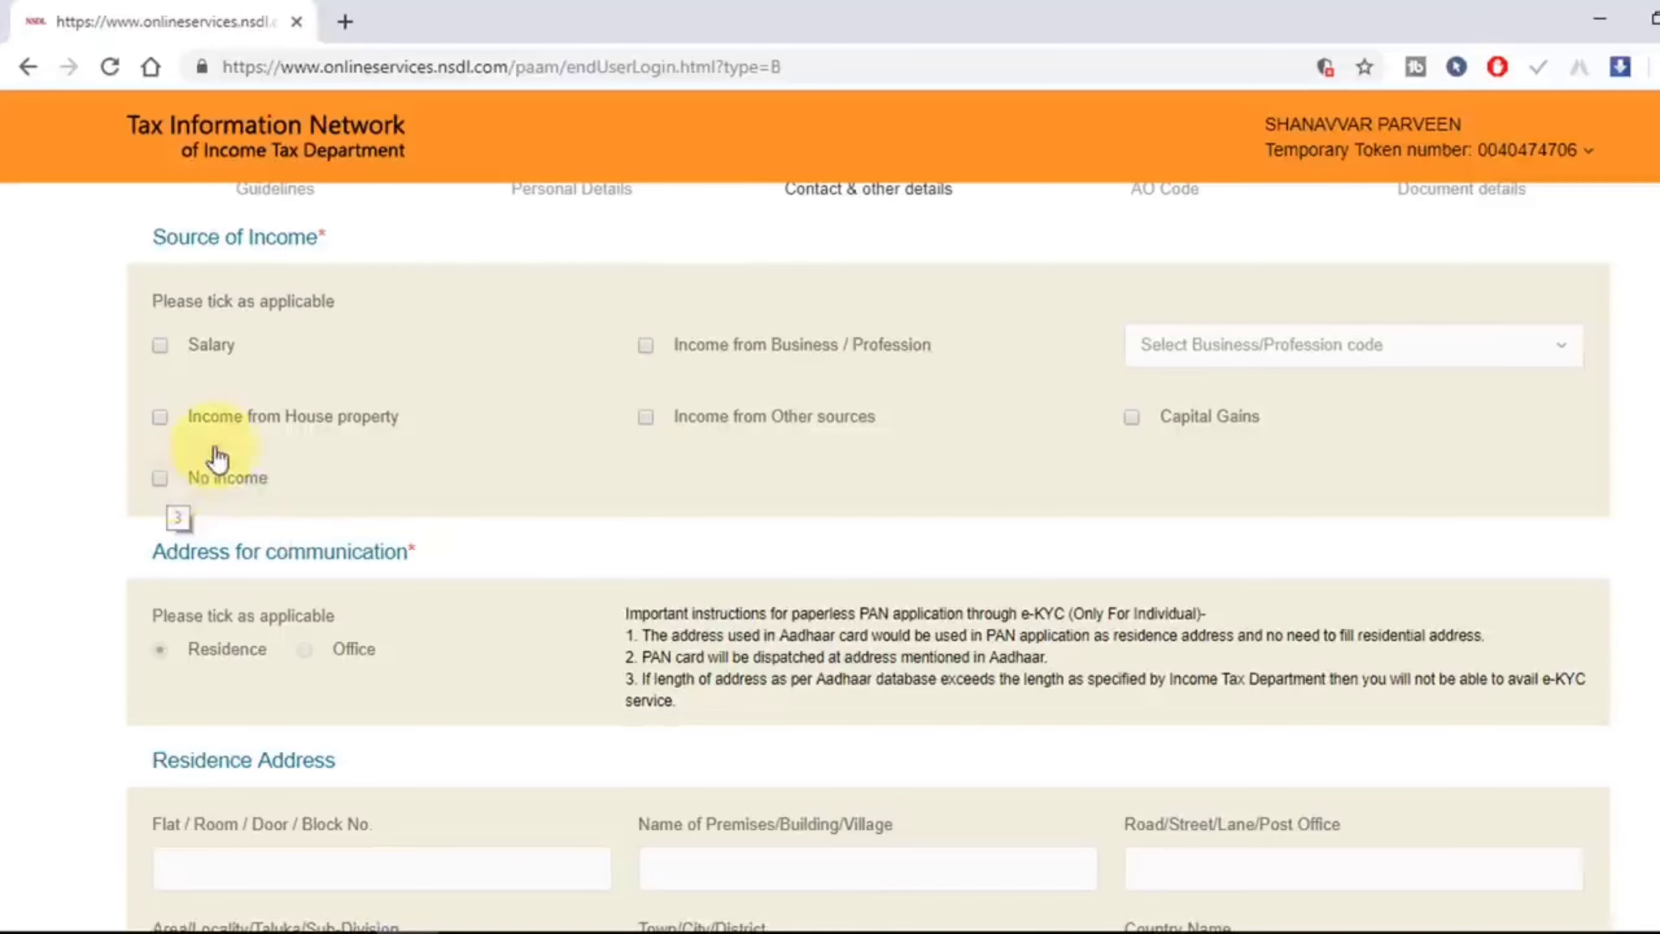
{"action": "left_click", "coordinate": [161, 480]}
{"action": "scroll", "coordinate": [162, 487], "scroll_direction": "down", "scroll_amount": 2}
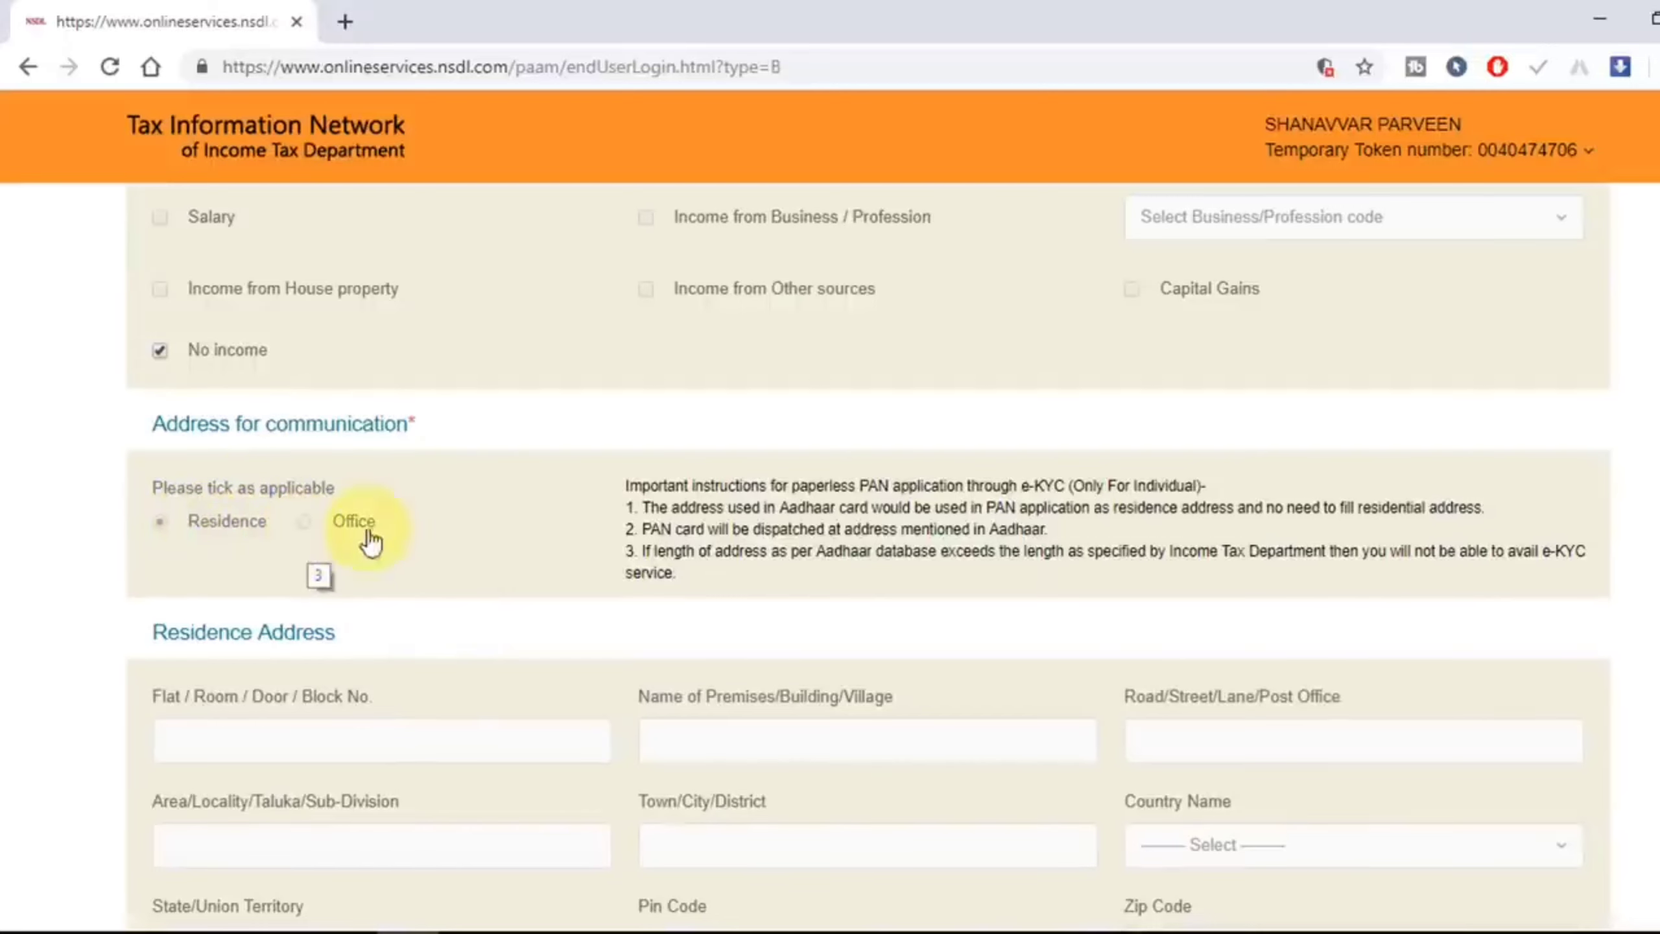
{"action": "scroll", "coordinate": [460, 612], "scroll_direction": "down", "scroll_amount": 4}
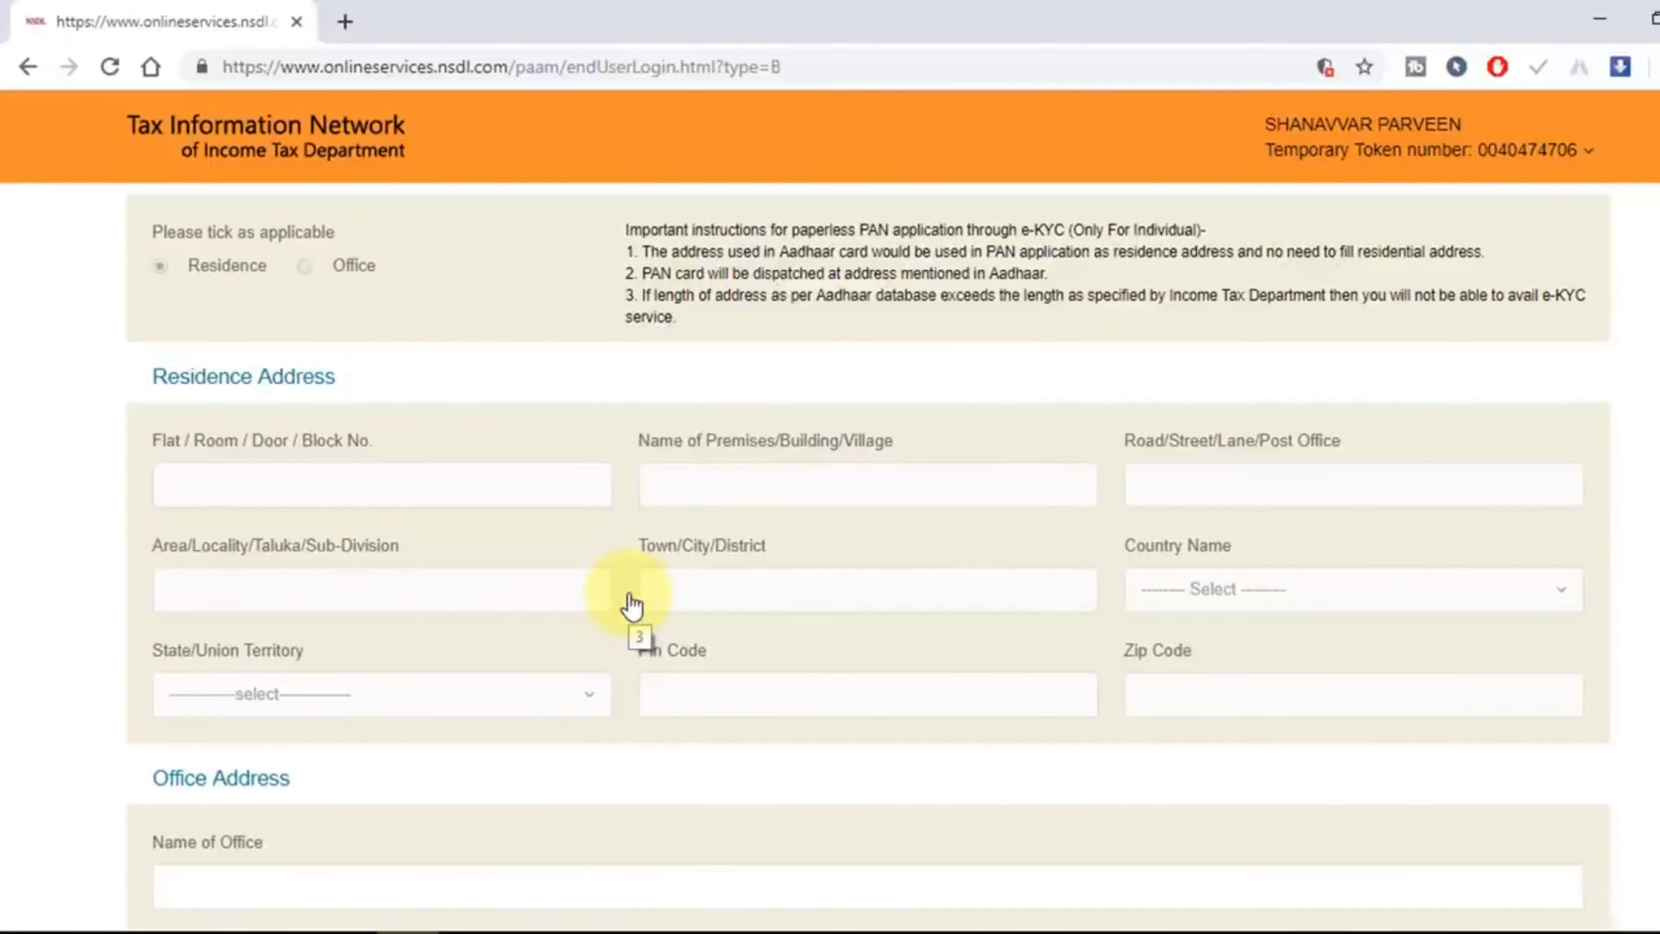
{"action": "scroll", "coordinate": [632, 607], "scroll_direction": "down", "scroll_amount": 8}
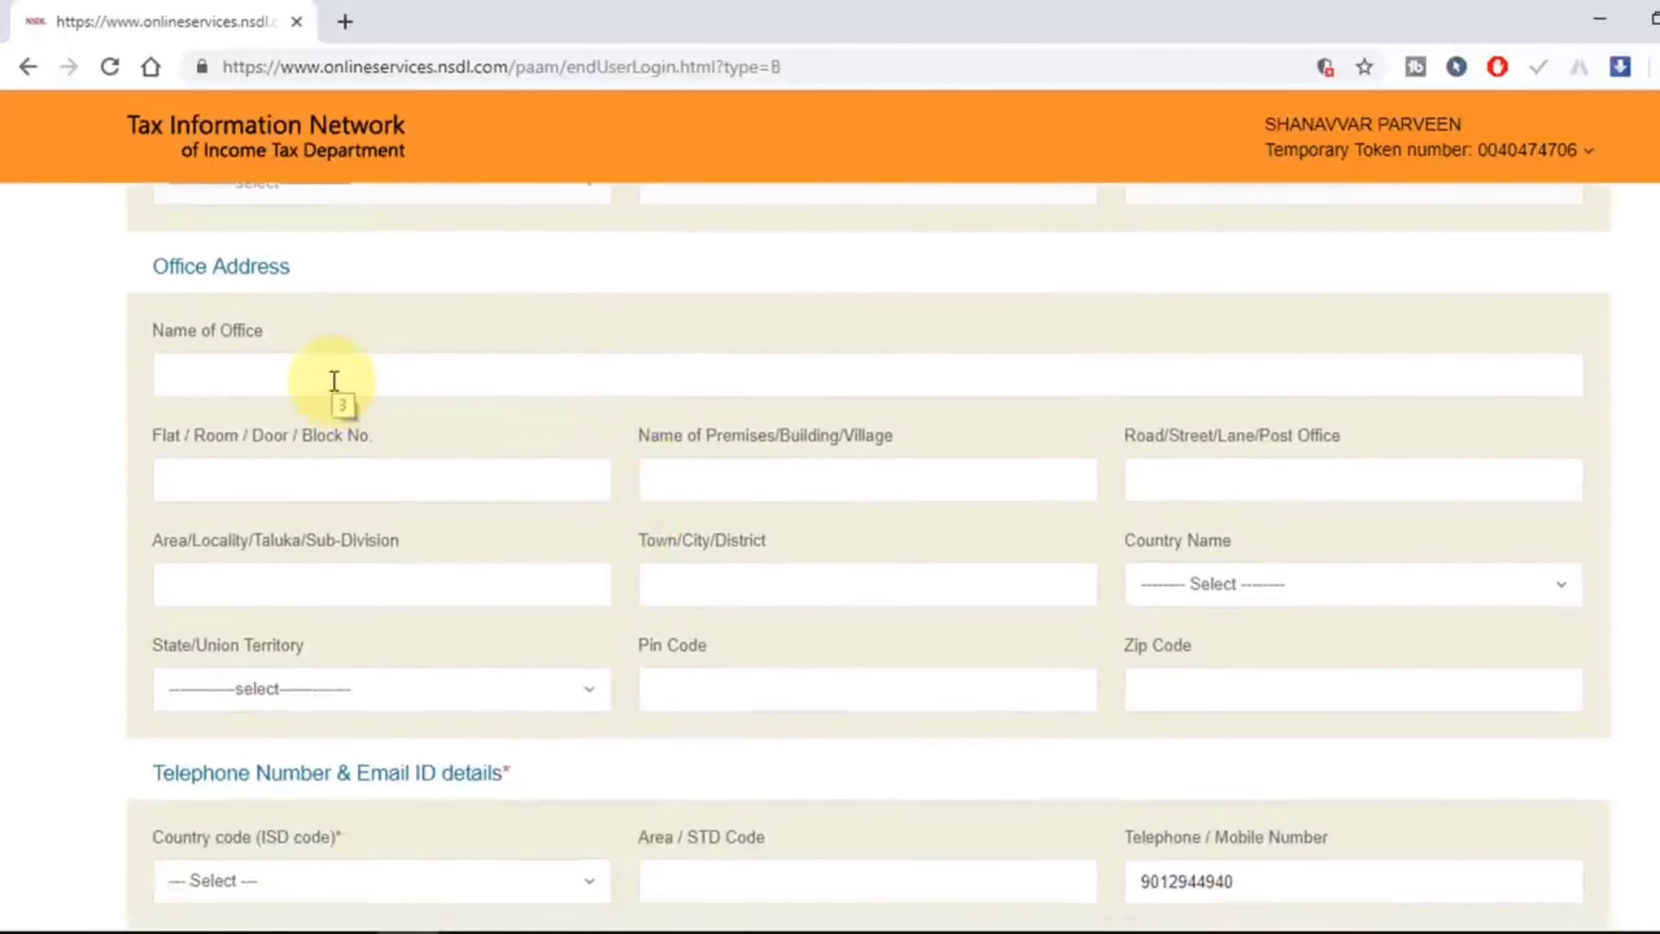
Step: Set the contact telephone country code to INDIA (91)
{"action": "scroll", "coordinate": [471, 464], "scroll_direction": "up", "scroll_amount": 13}
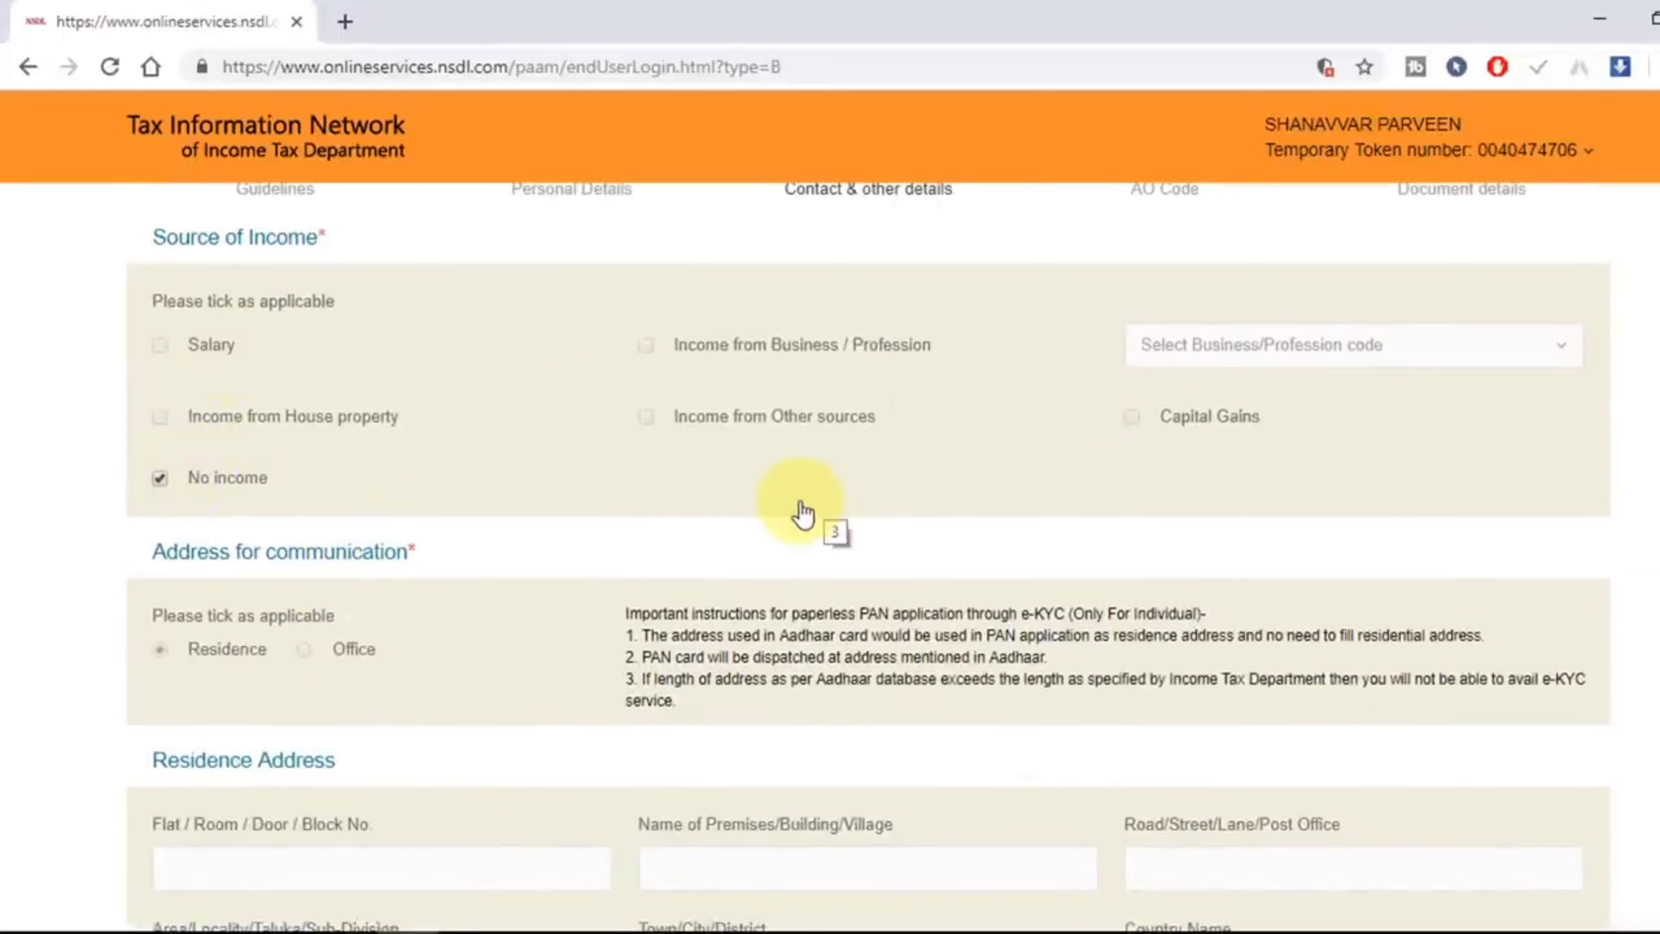
{"action": "scroll", "coordinate": [803, 514], "scroll_direction": "down", "scroll_amount": 13}
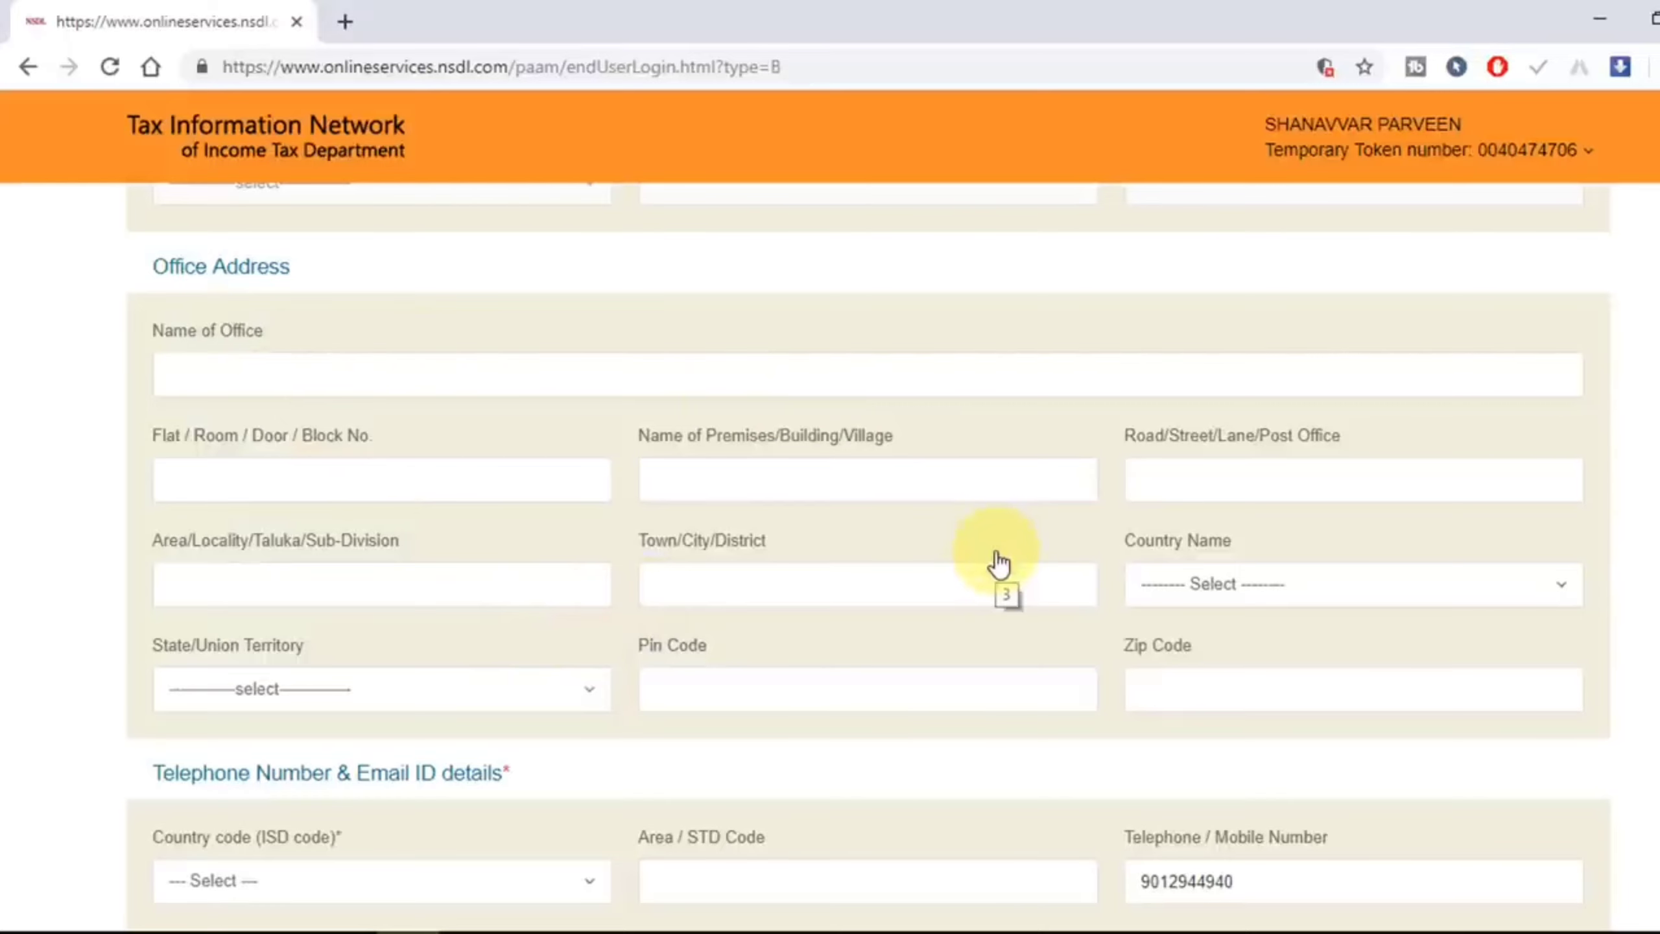
{"action": "scroll", "coordinate": [797, 493], "scroll_direction": "down", "scroll_amount": 2}
{"action": "scroll", "coordinate": [724, 490], "scroll_direction": "down", "scroll_amount": 5}
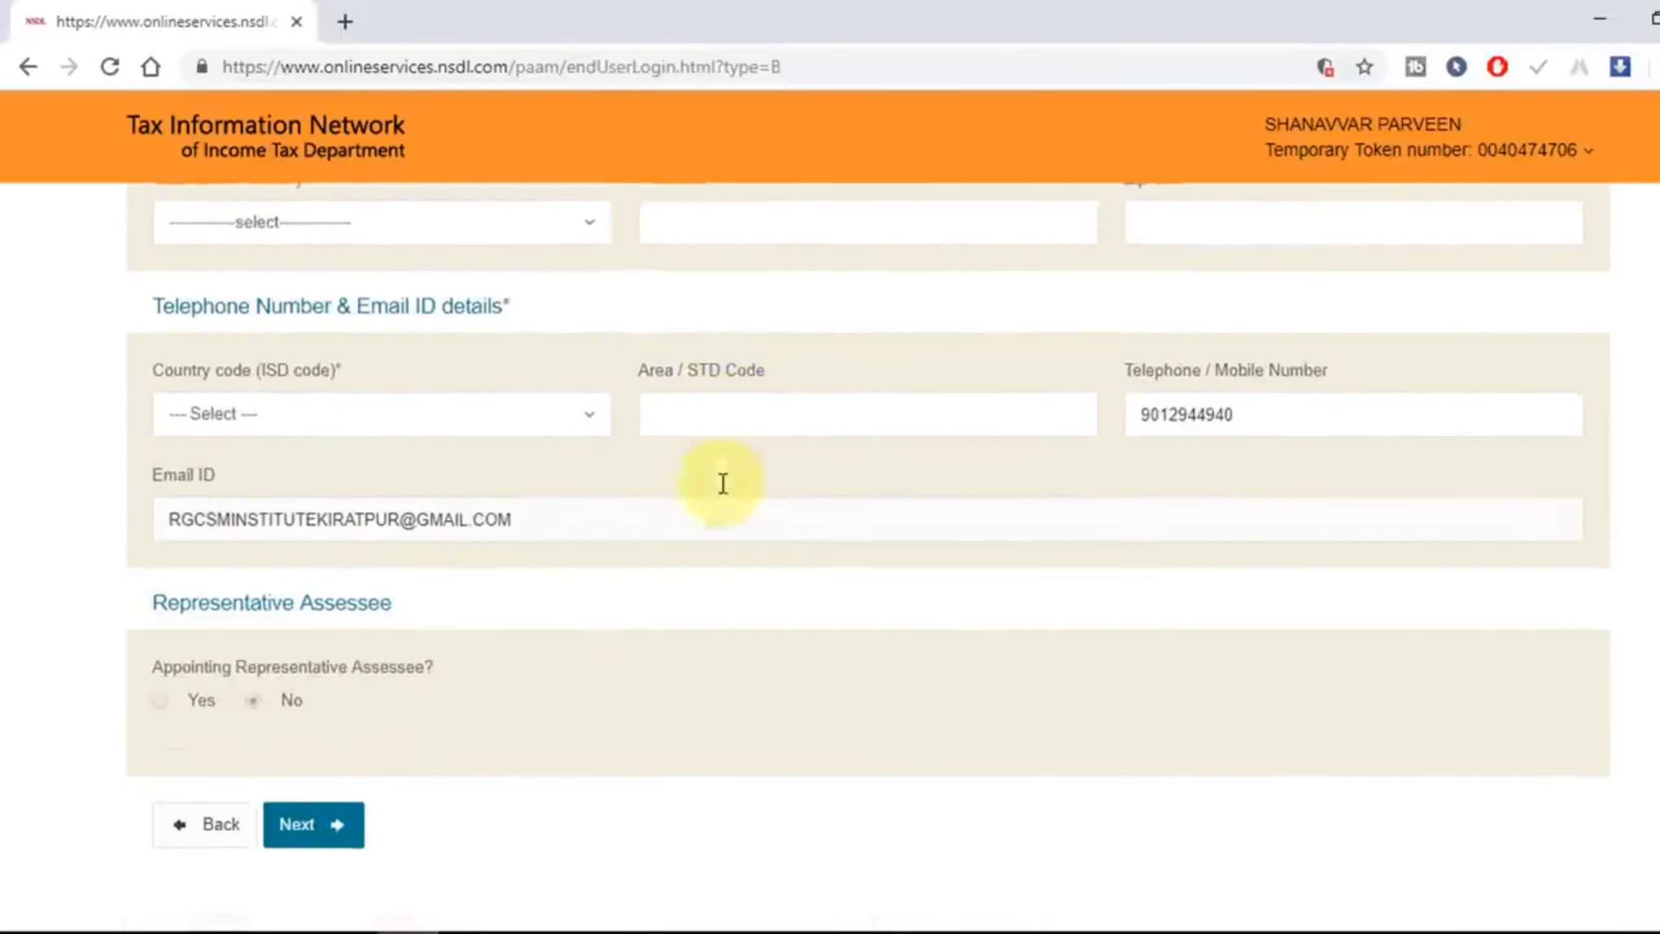
{"action": "left_click", "coordinate": [337, 385]}
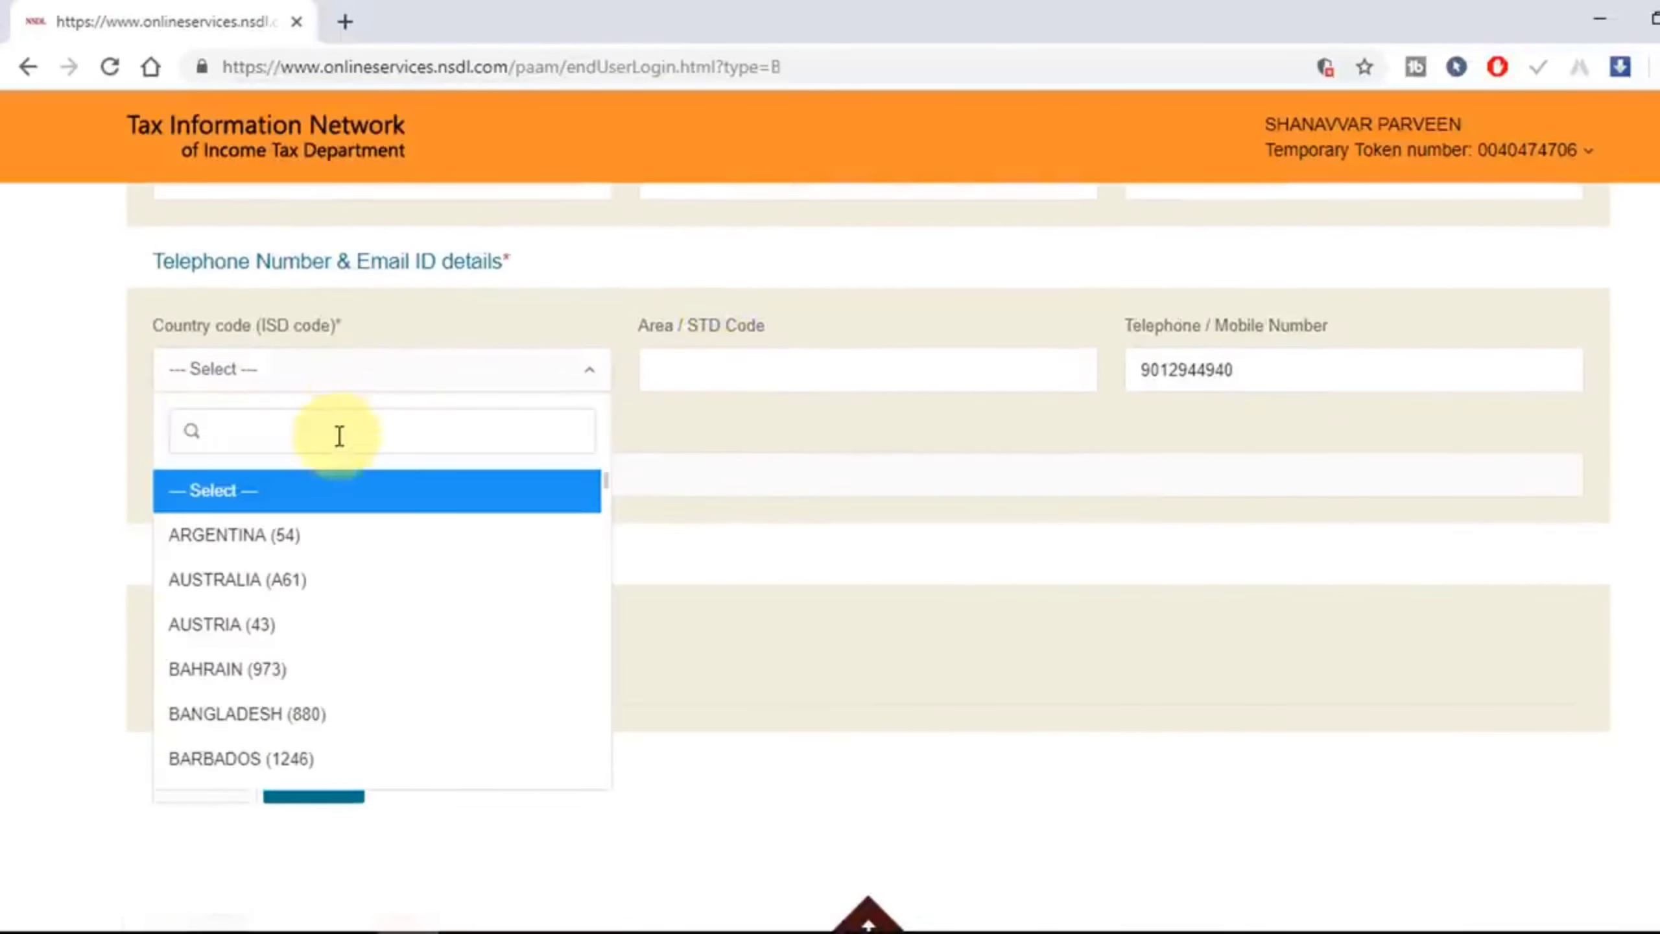
{"action": "type", "text": "in"}
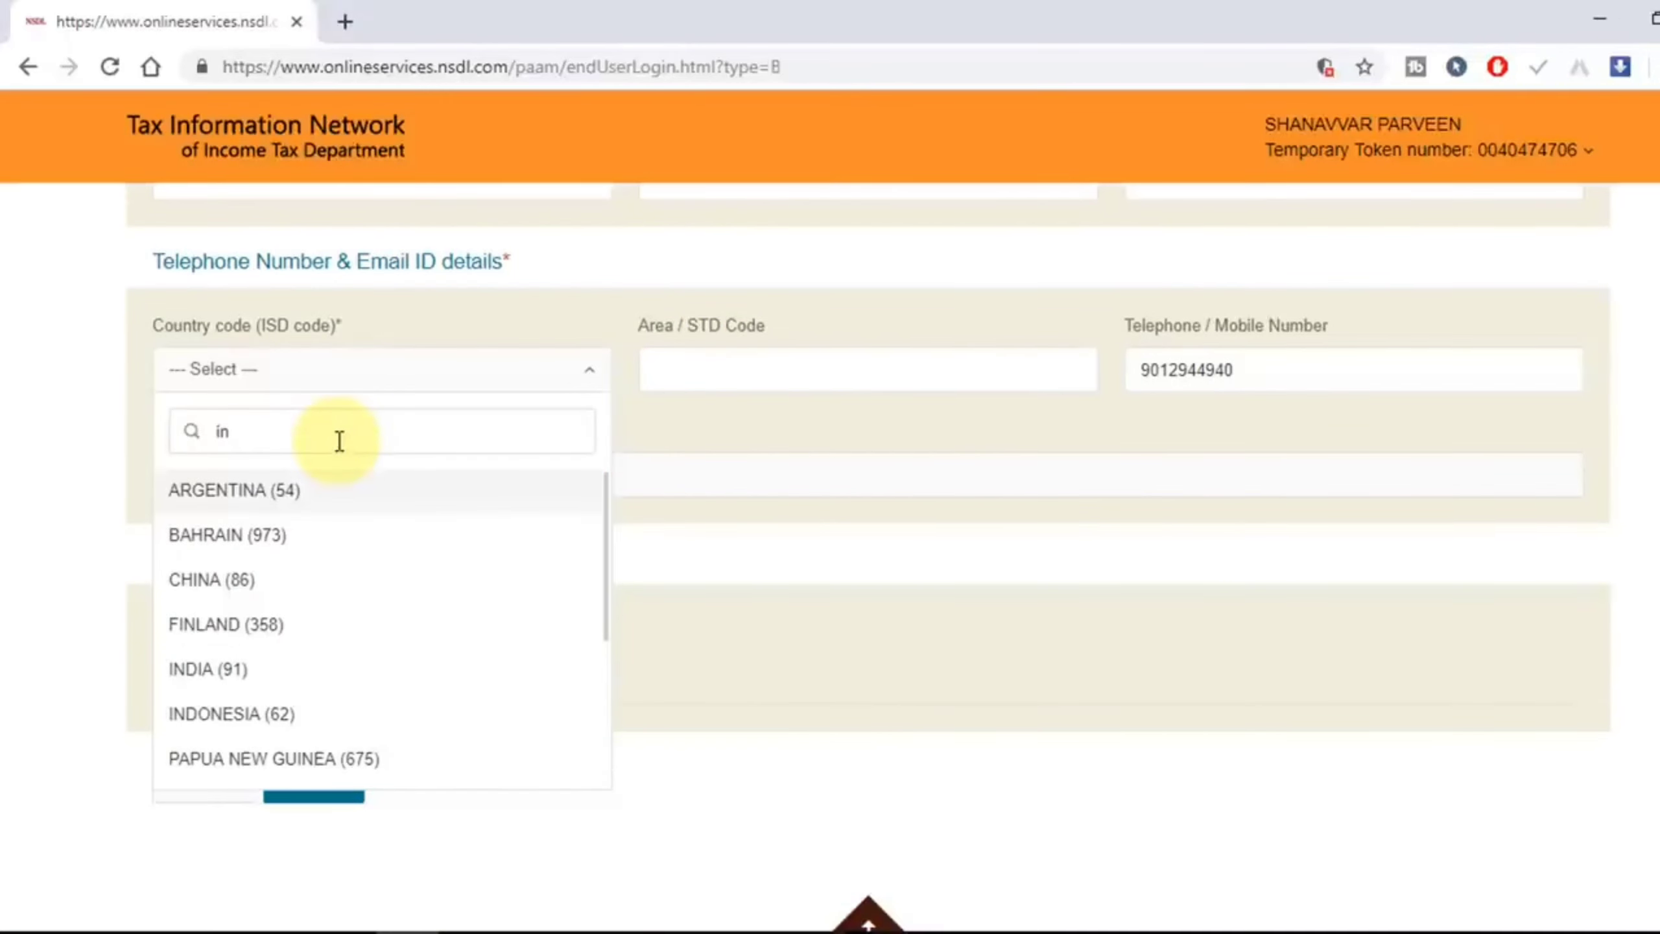
{"action": "type", "text": "dia"}
{"action": "left_click", "coordinate": [345, 504]}
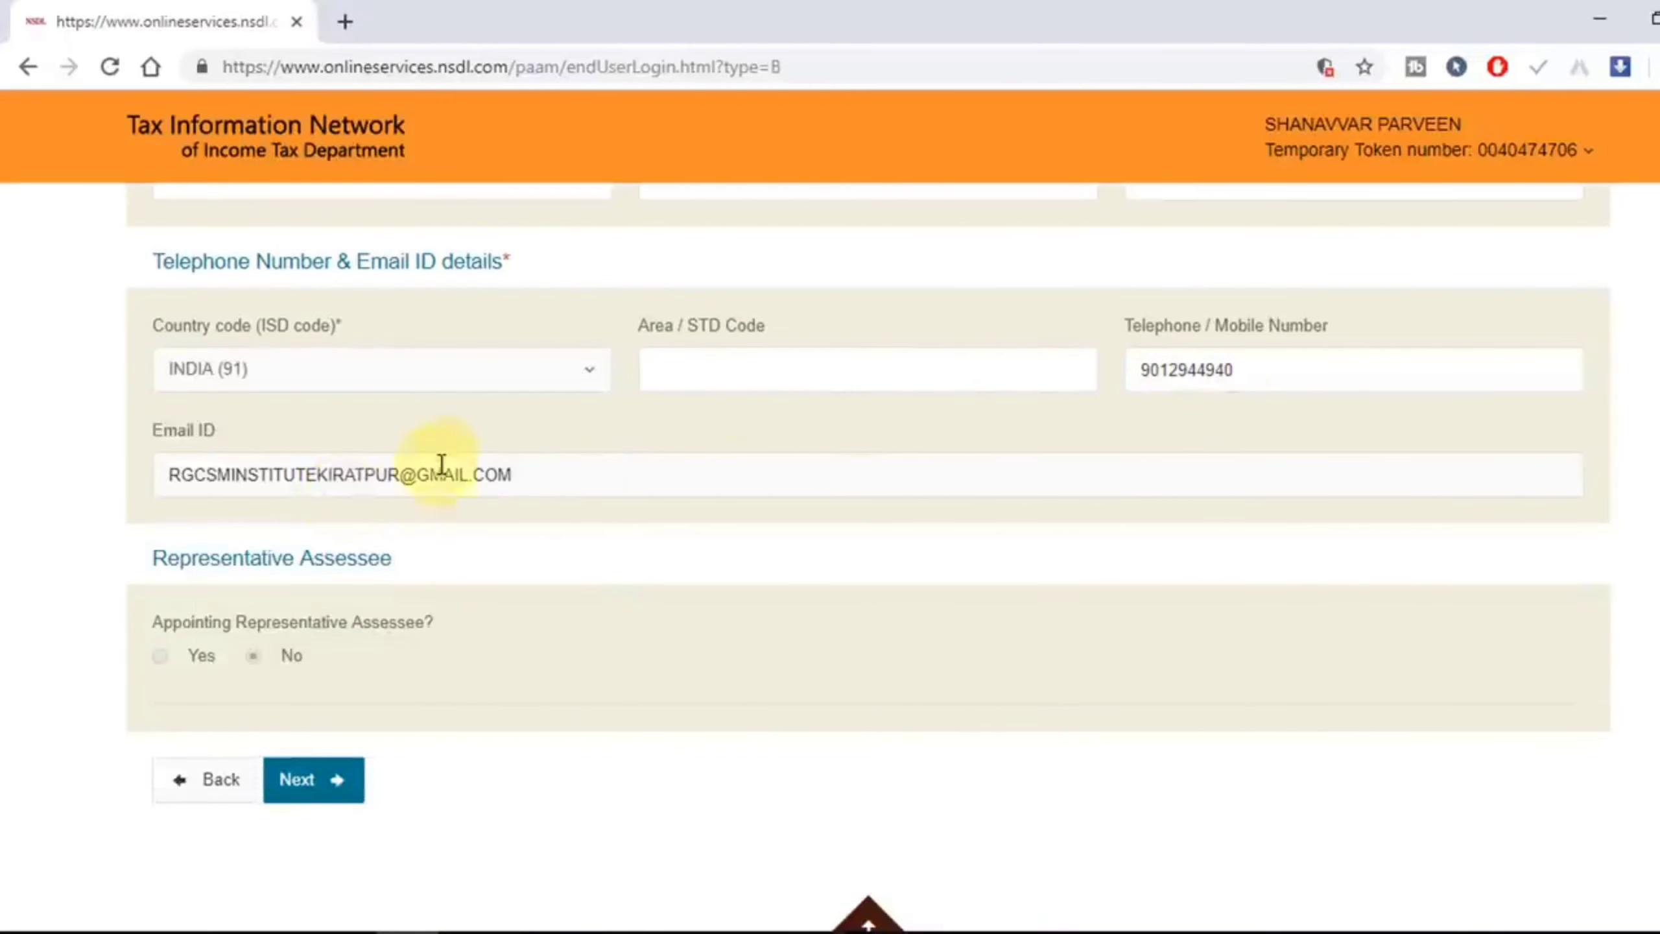
{"action": "scroll", "coordinate": [435, 588], "scroll_direction": "down", "scroll_amount": 2}
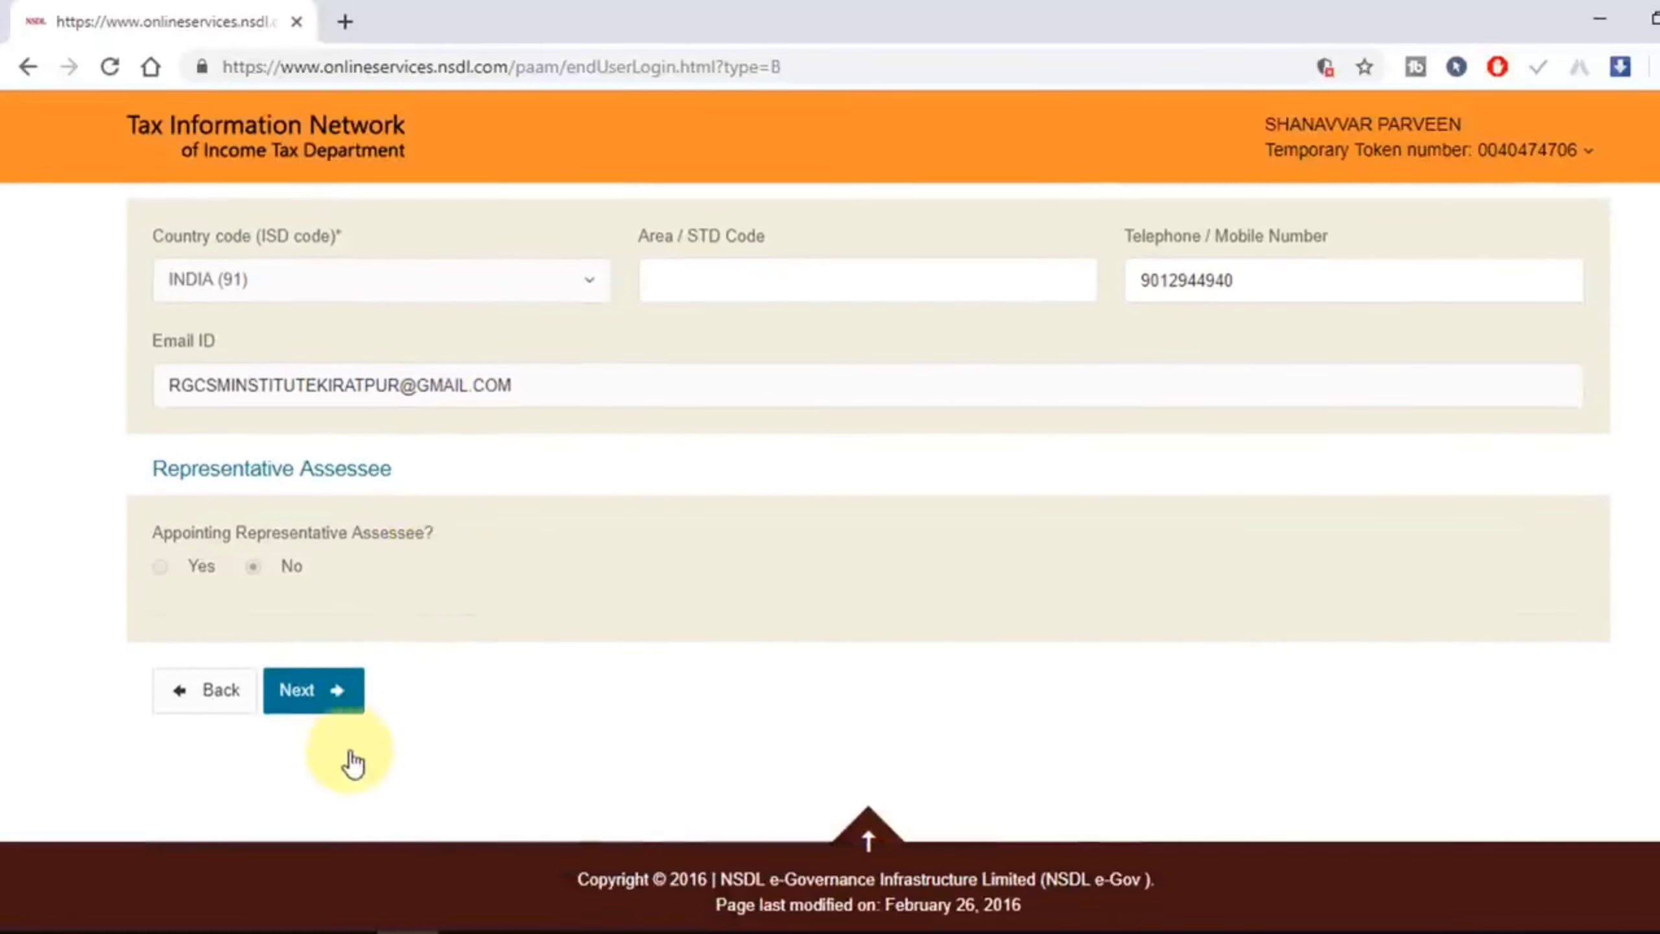
Step: Look up AO codes for Indian Citizens in state UTTAR PRADESH, city BIJNORE
{"action": "left_click", "coordinate": [328, 709]}
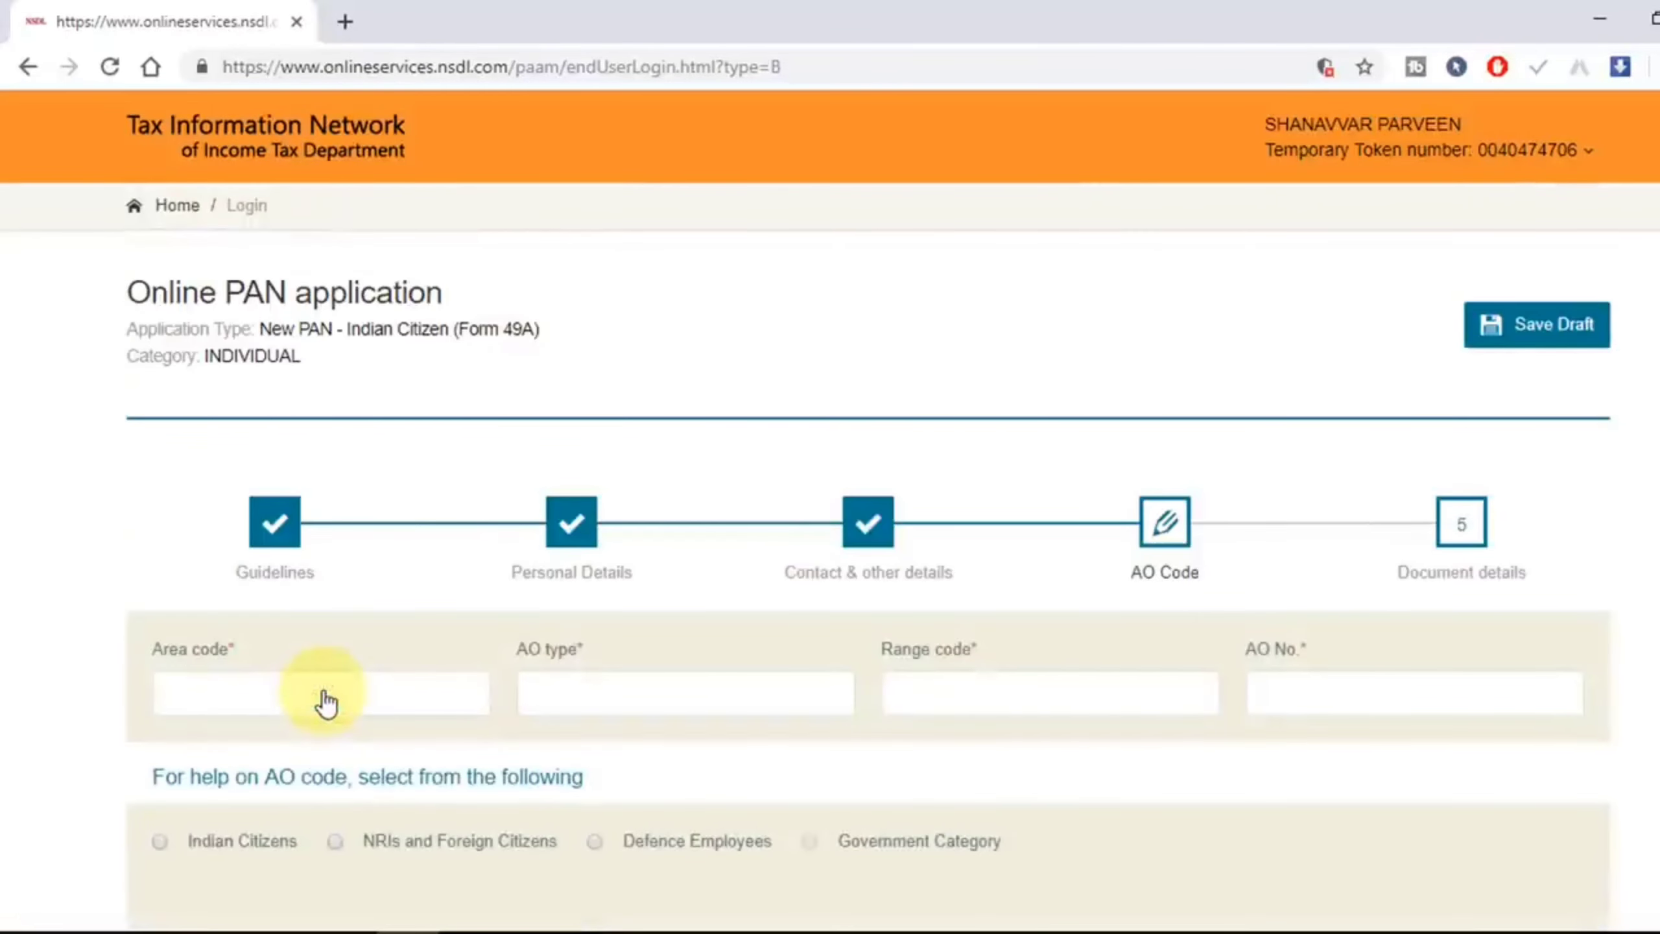
{"action": "scroll", "coordinate": [325, 680], "scroll_direction": "down", "scroll_amount": 2}
{"action": "scroll", "coordinate": [325, 680], "scroll_direction": "down", "scroll_amount": 4}
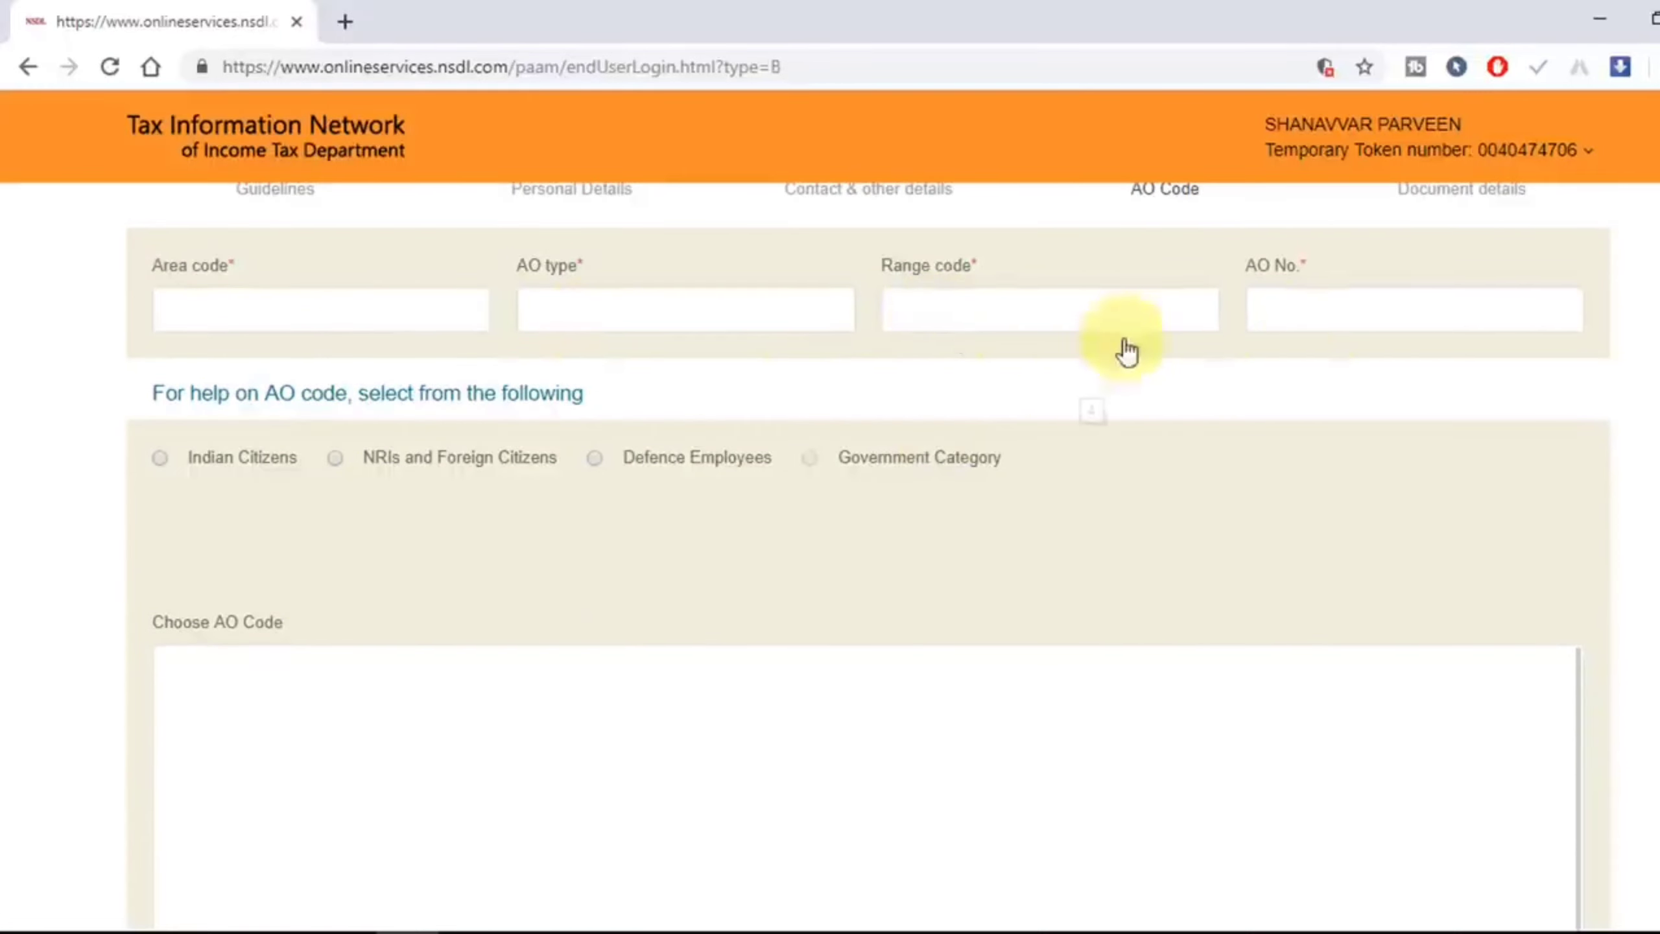
{"action": "left_click", "coordinate": [161, 458]}
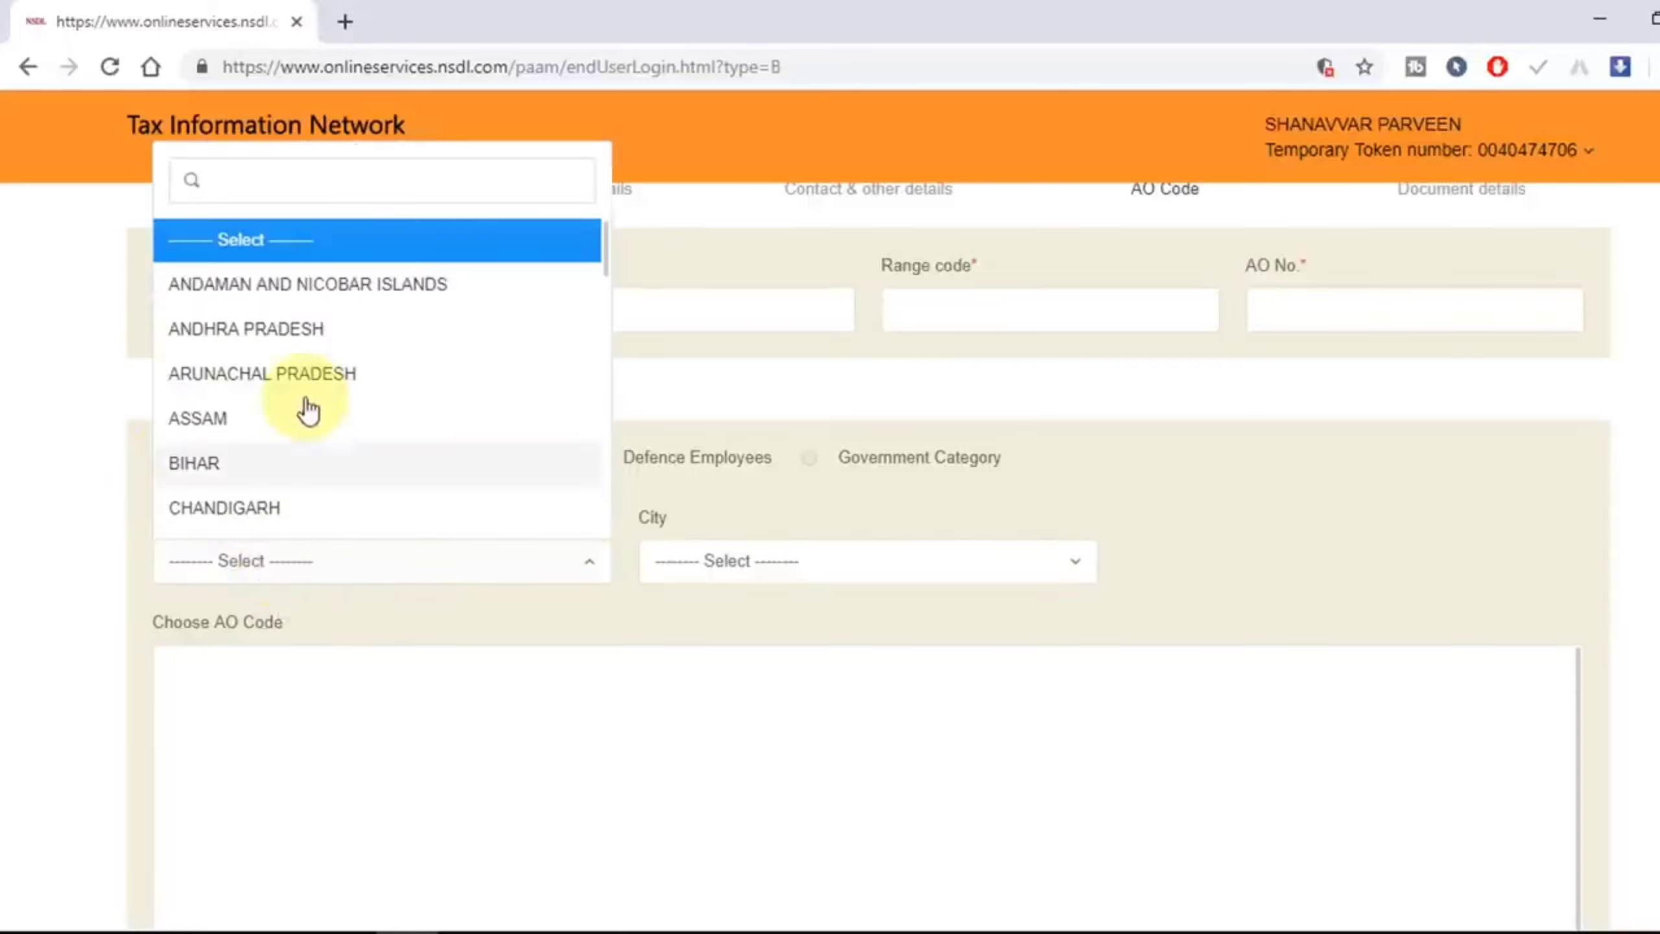
{"action": "scroll", "coordinate": [307, 408], "scroll_direction": "down", "scroll_amount": 10}
{"action": "left_click", "coordinate": [305, 432]}
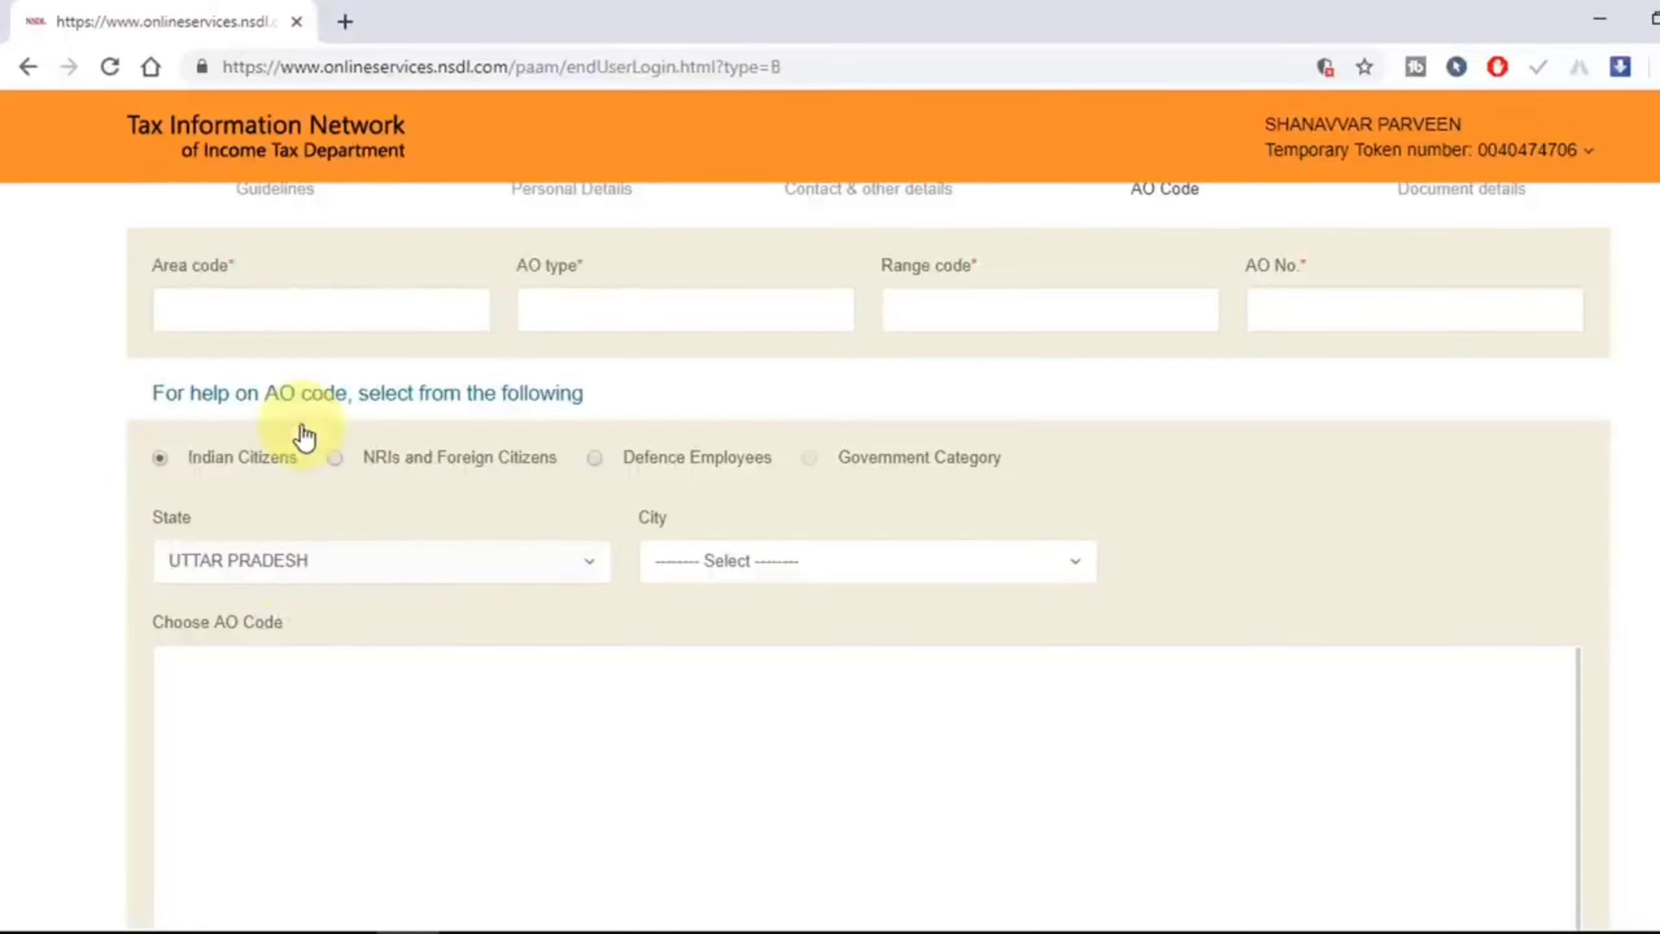
{"action": "left_click", "coordinate": [816, 568]}
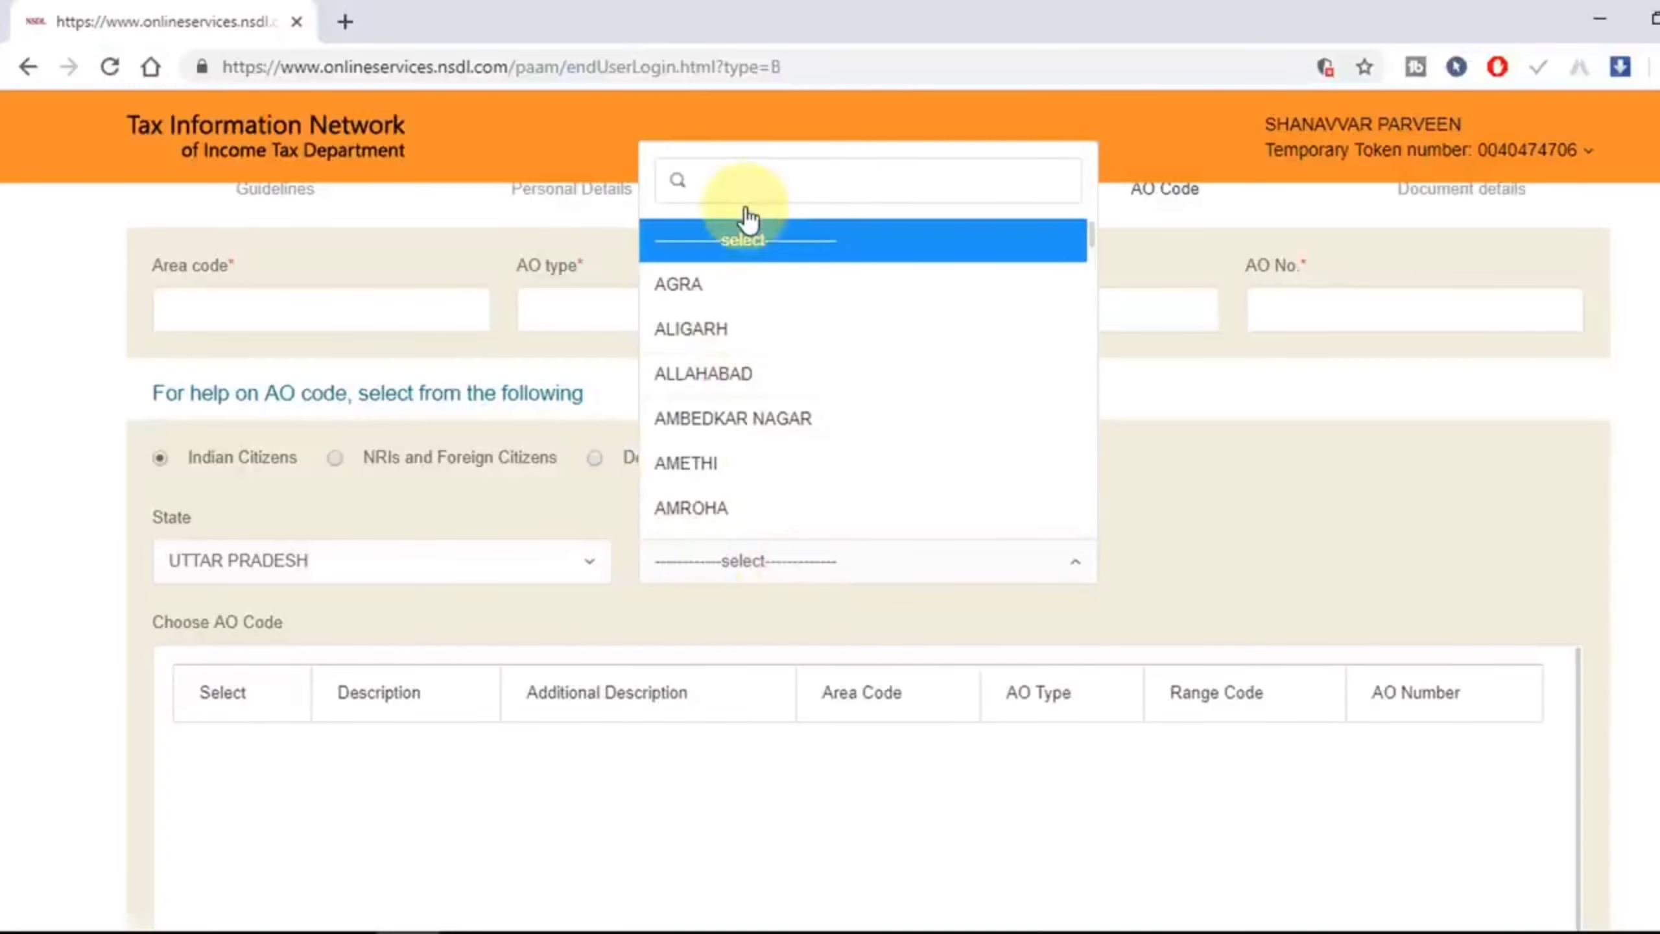
{"action": "type", "text": "bij"}
{"action": "key", "text": "Return"}
Step: Select the ITO-3(4) BIJNORE-2 officer, giving AO code LKN/W/73/2
{"action": "scroll", "coordinate": [697, 364], "scroll_direction": "down", "scroll_amount": 4}
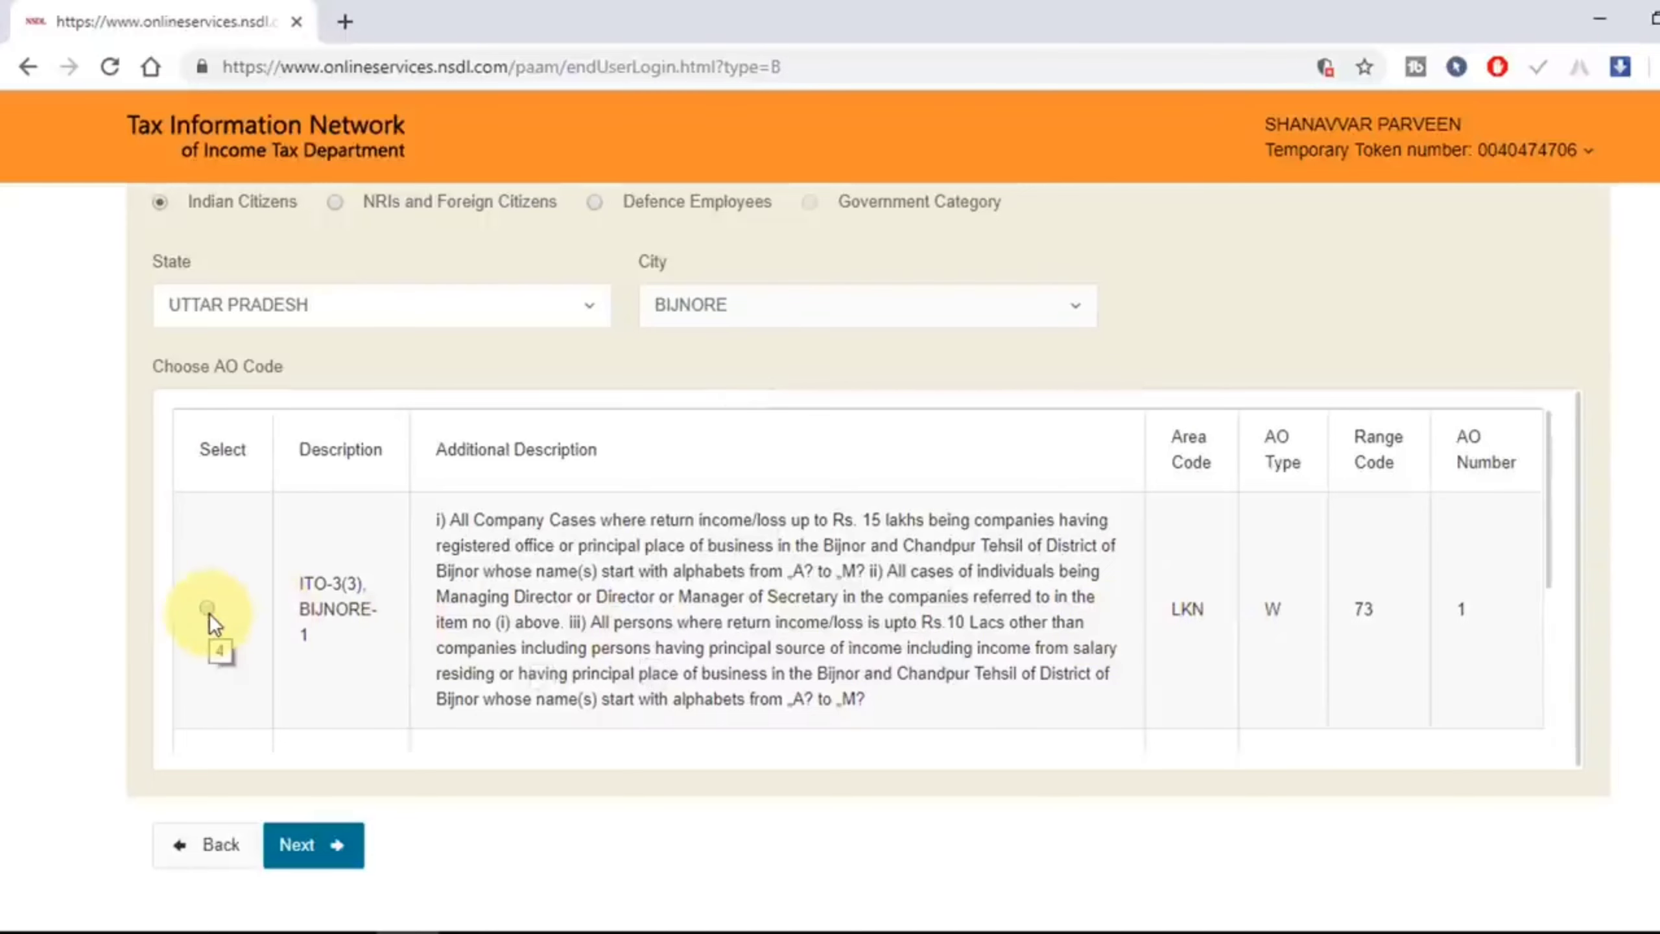
{"action": "scroll", "coordinate": [933, 615], "scroll_direction": "down", "scroll_amount": 4}
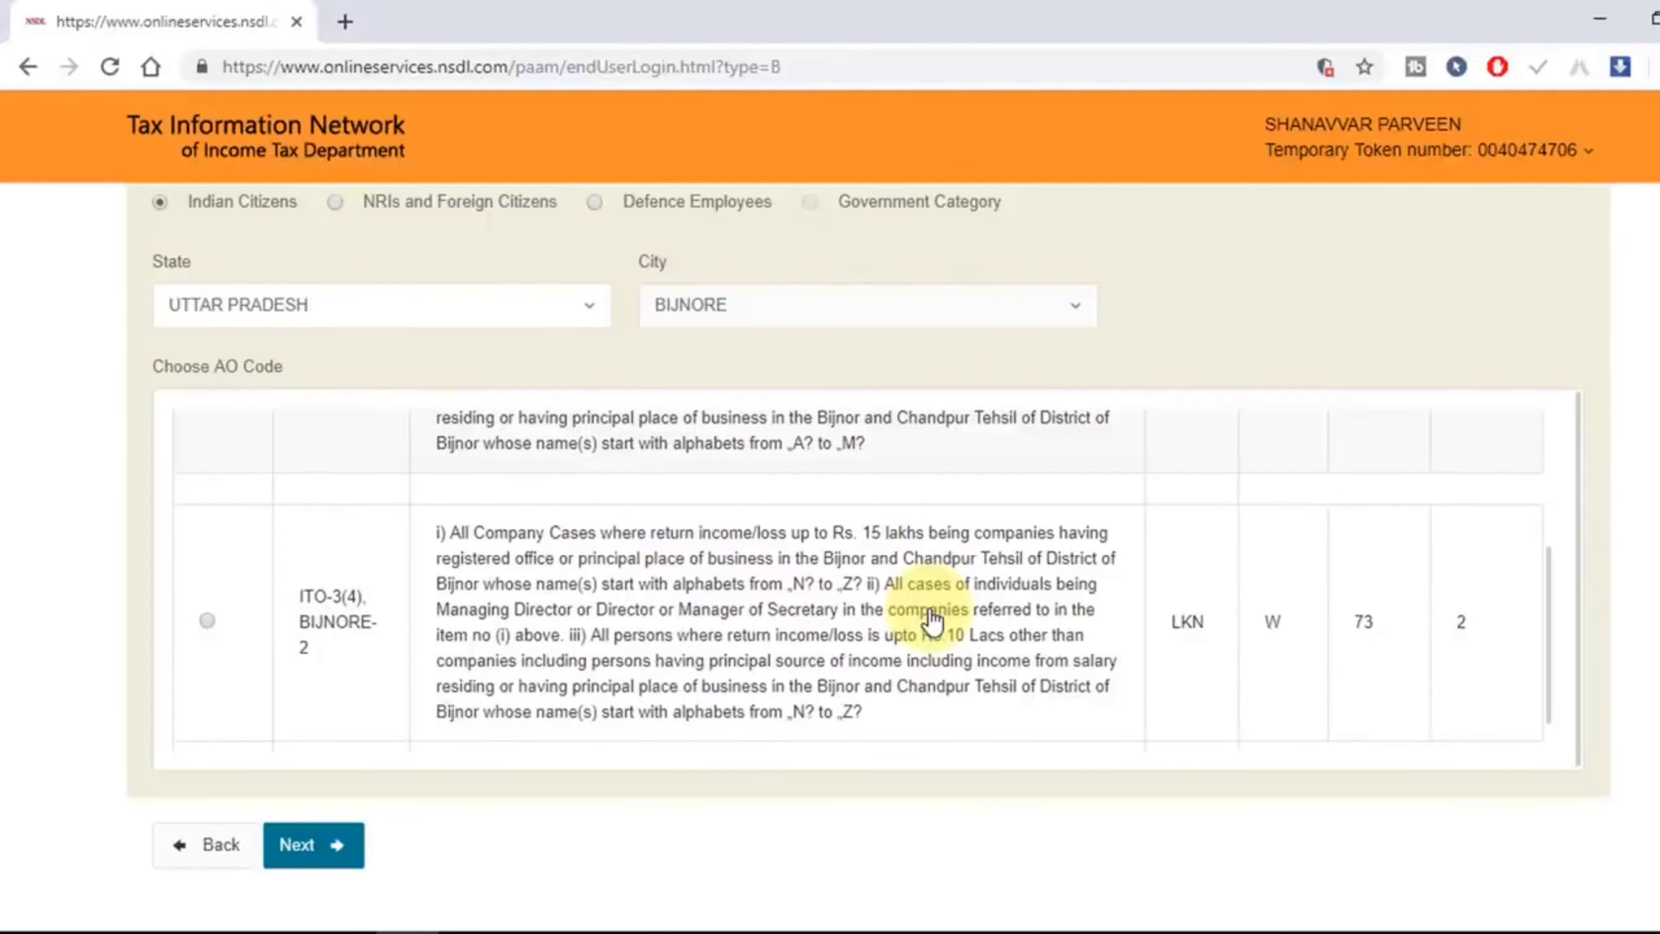
{"action": "scroll", "coordinate": [934, 620], "scroll_direction": "up", "scroll_amount": 2}
{"action": "scroll", "coordinate": [933, 620], "scroll_direction": "up", "scroll_amount": 1}
{"action": "scroll", "coordinate": [893, 614], "scroll_direction": "up", "scroll_amount": 3}
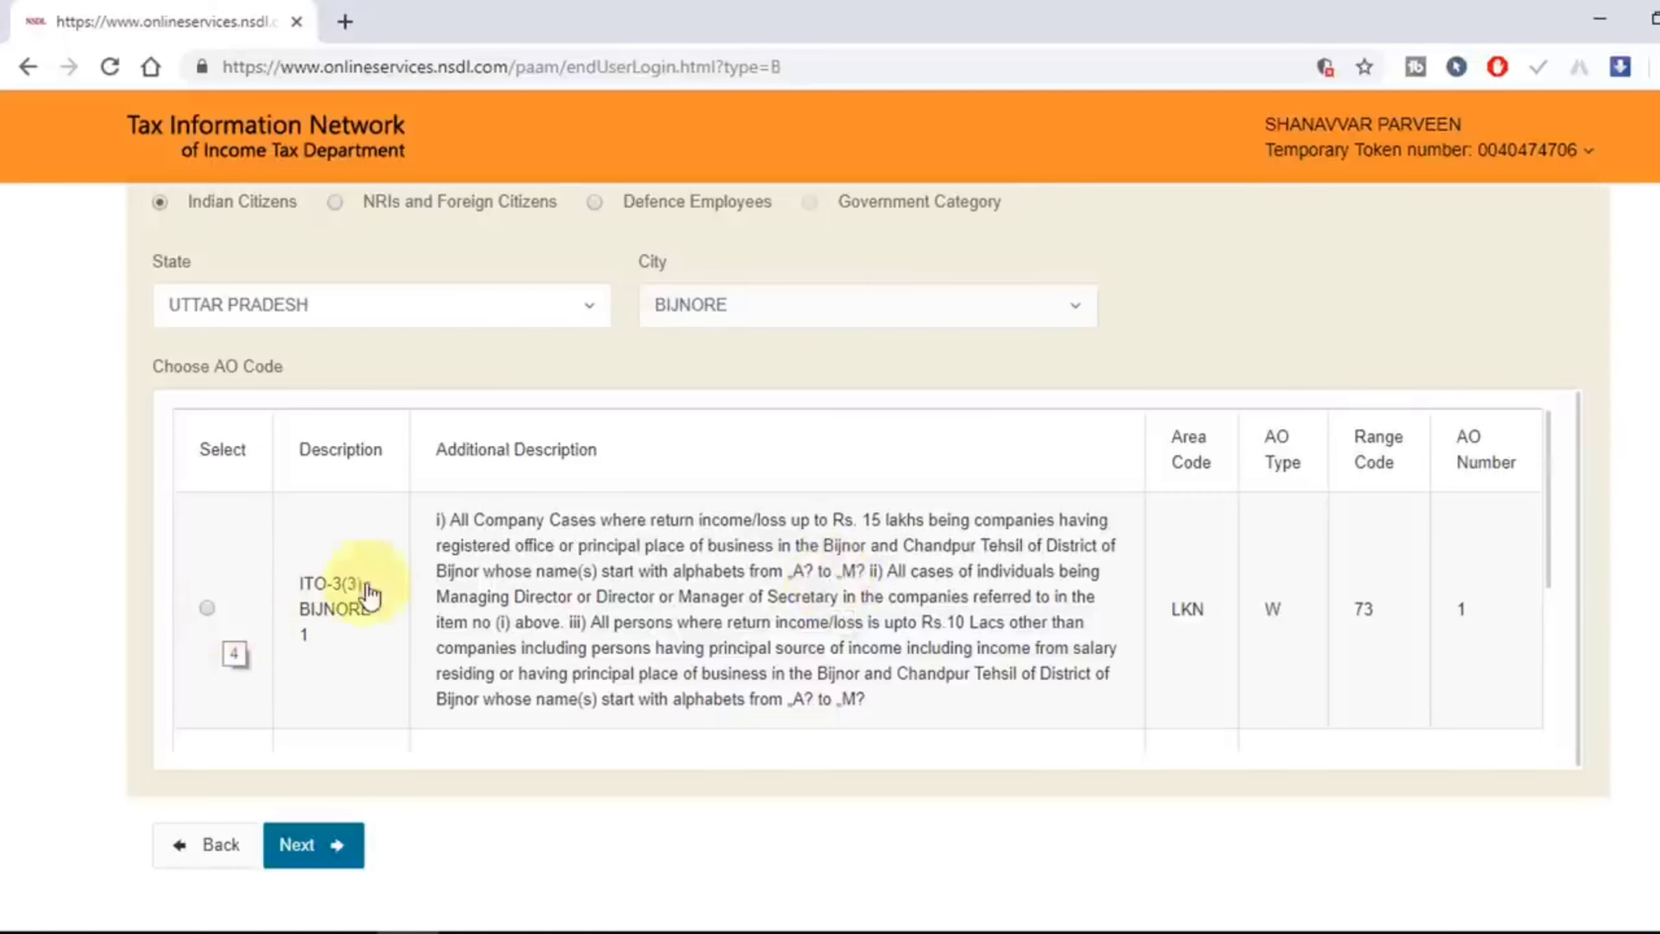
{"action": "scroll", "coordinate": [760, 633], "scroll_direction": "down", "scroll_amount": 2}
{"action": "scroll", "coordinate": [764, 636], "scroll_direction": "down", "scroll_amount": 2}
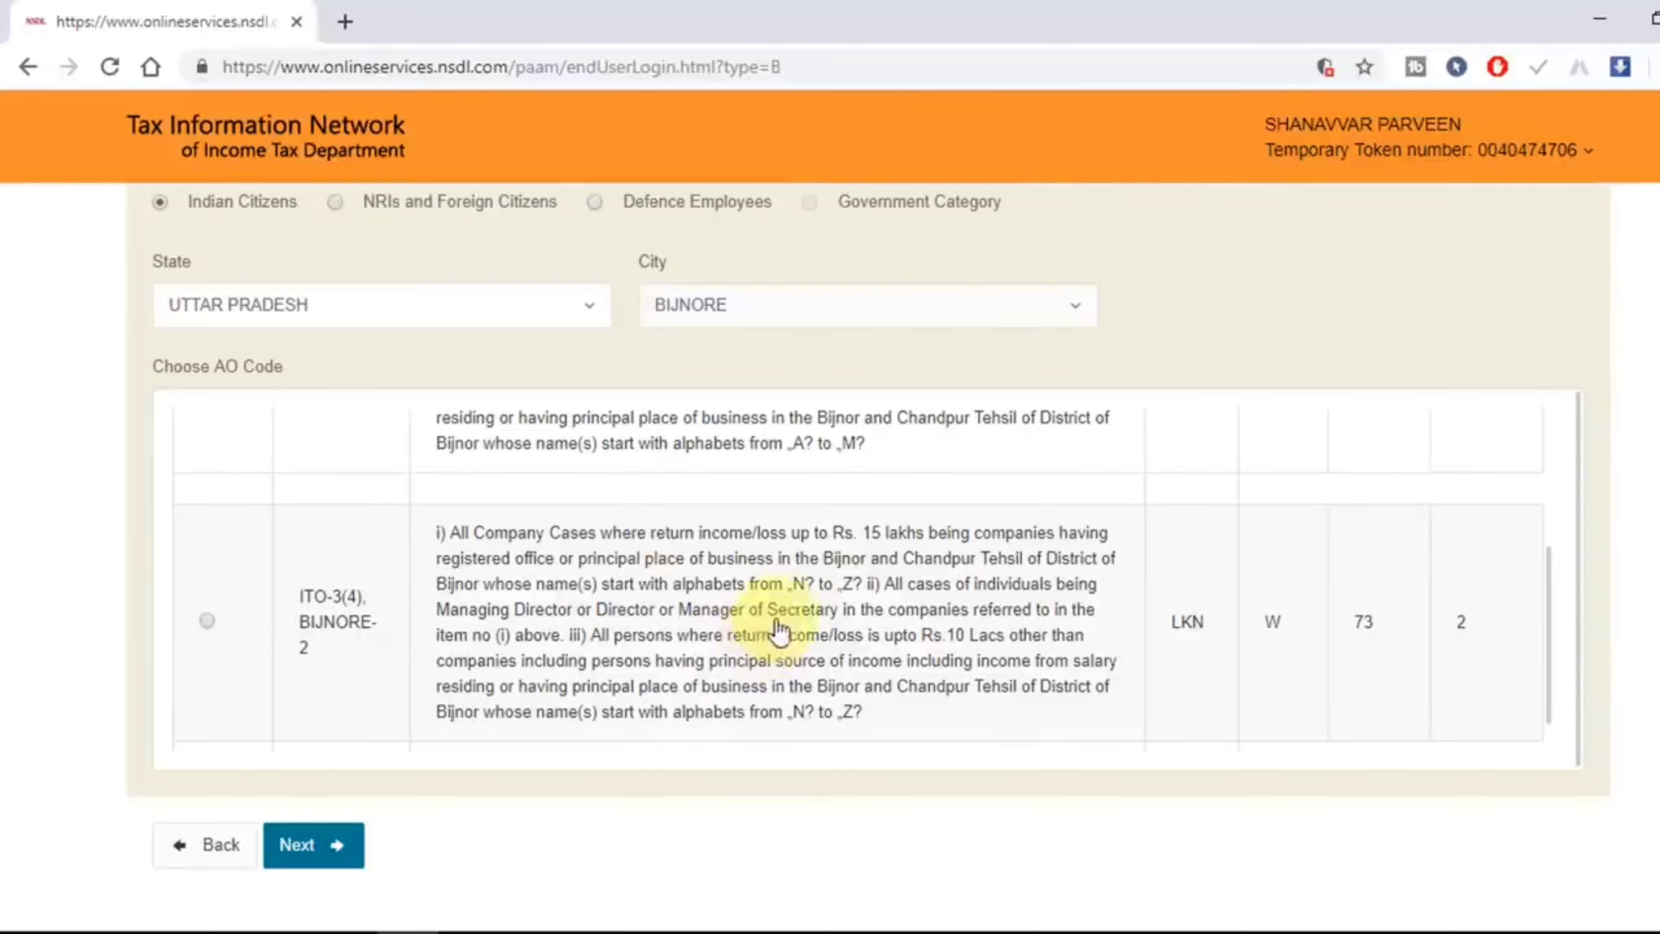
{"action": "left_click", "coordinate": [207, 621]}
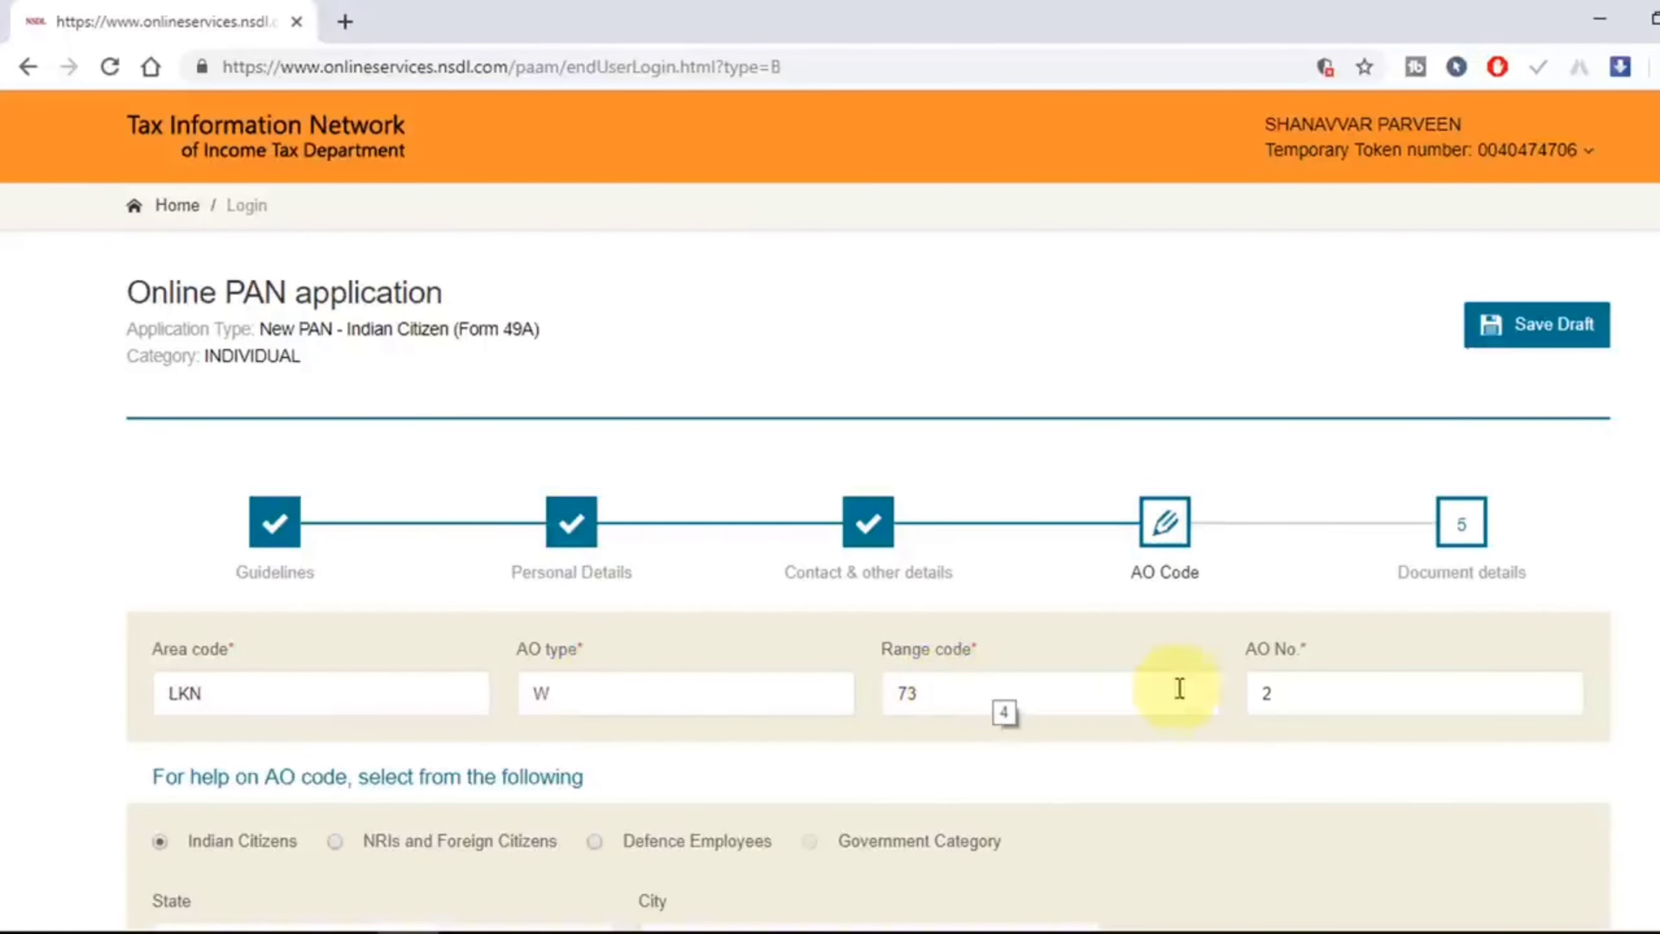
Step: Save the application draft and advance to the Document details step
{"action": "left_click", "coordinate": [1556, 341]}
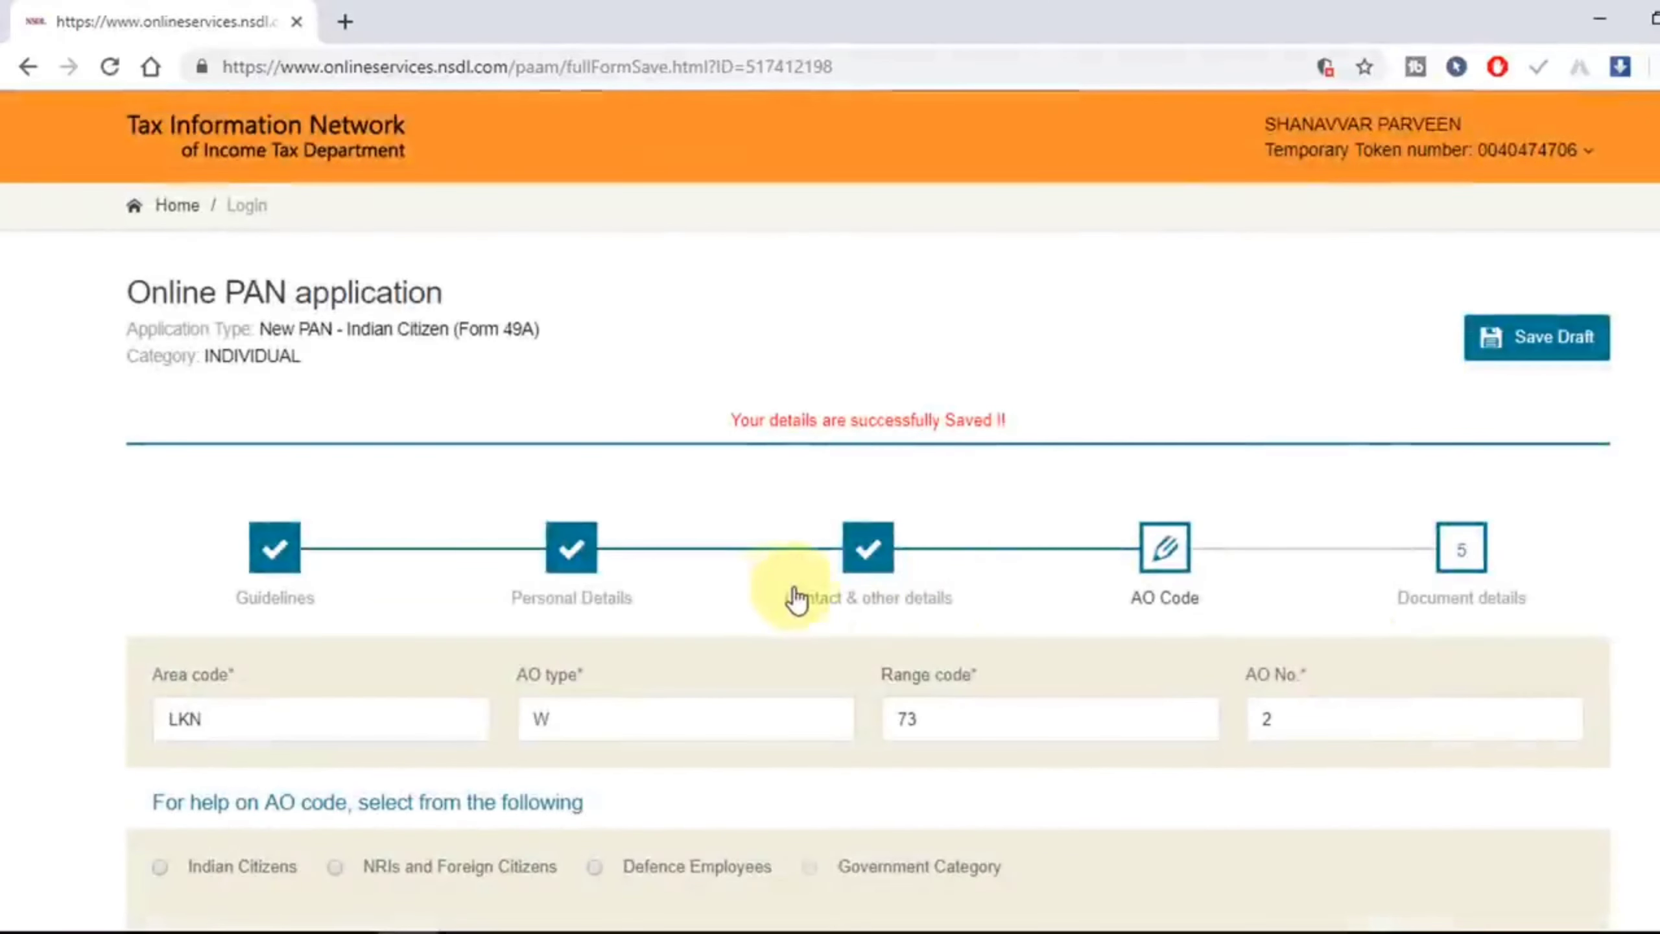
{"action": "scroll", "coordinate": [758, 608], "scroll_direction": "down", "scroll_amount": 8}
{"action": "scroll", "coordinate": [336, 874], "scroll_direction": "down", "scroll_amount": 2}
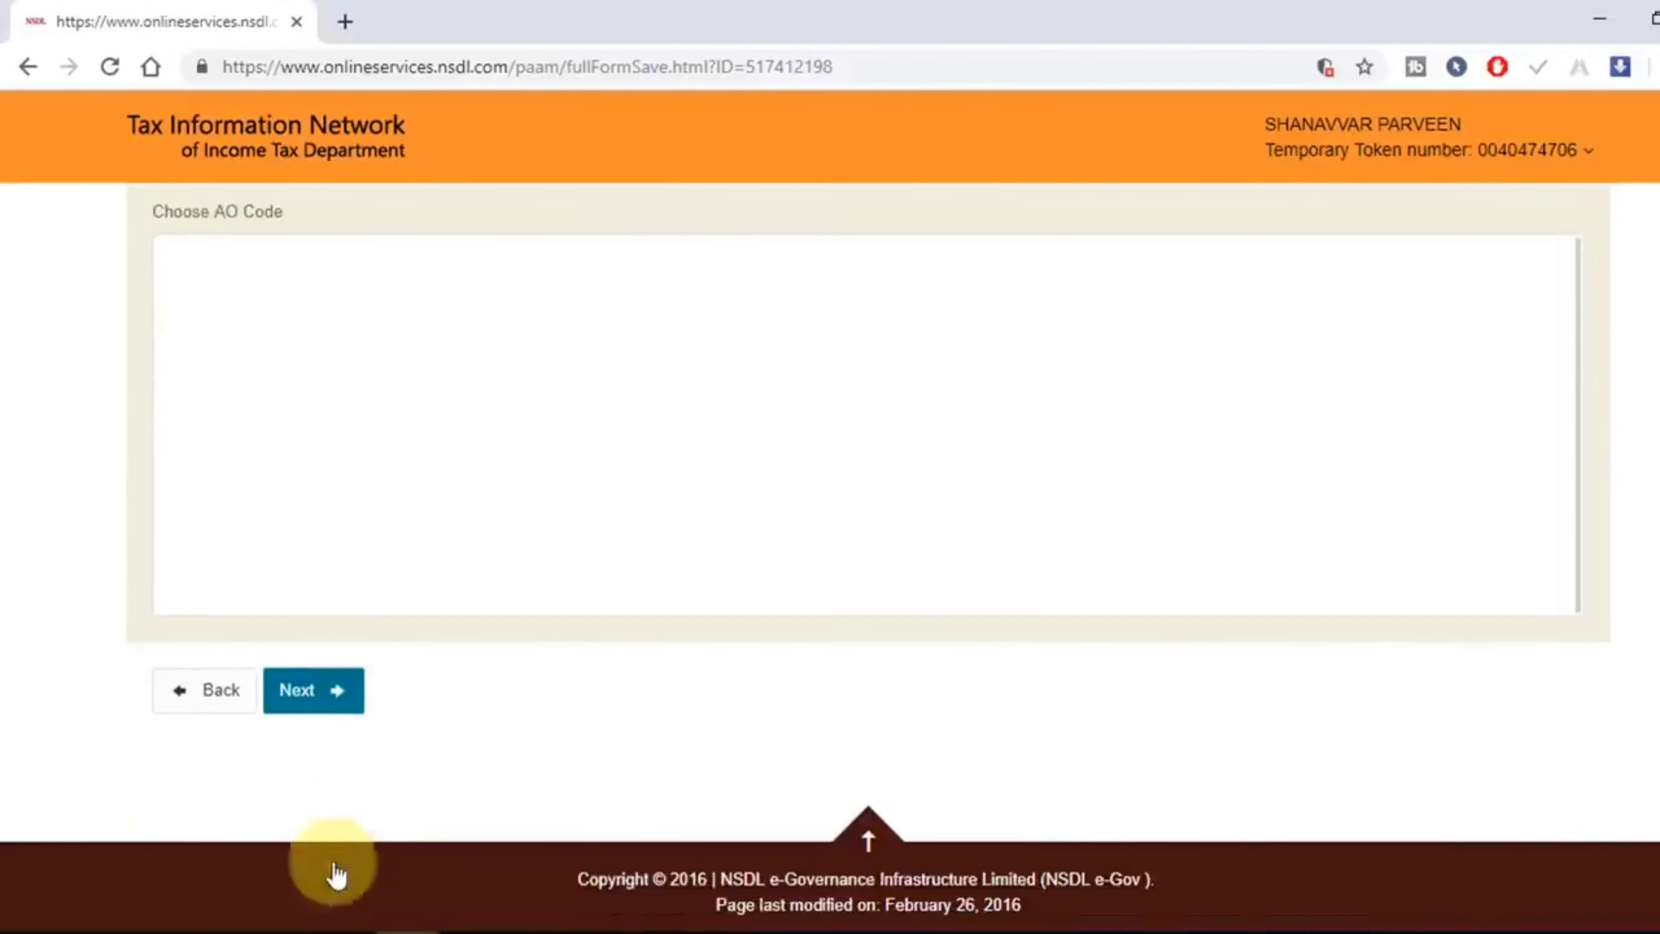
{"action": "left_click", "coordinate": [314, 692]}
Step: Set the declaration capacity to Himself/Herself
{"action": "scroll", "coordinate": [617, 647], "scroll_direction": "down", "scroll_amount": 1}
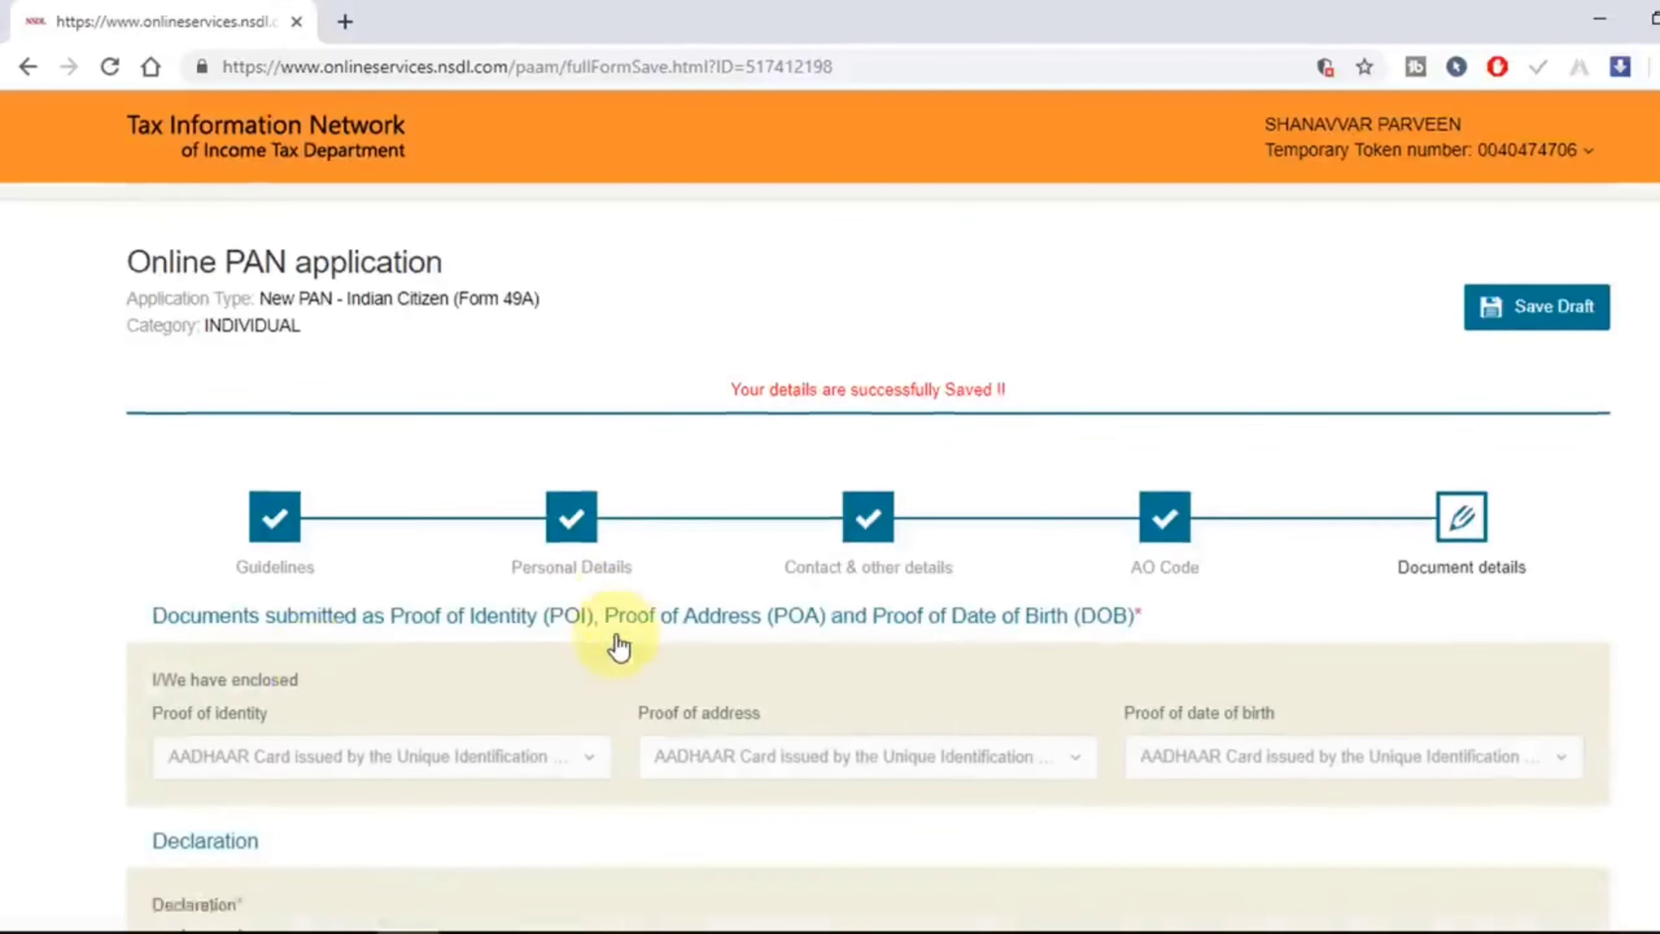
{"action": "scroll", "coordinate": [618, 648], "scroll_direction": "down", "scroll_amount": 3}
{"action": "scroll", "coordinate": [537, 582], "scroll_direction": "down", "scroll_amount": 2}
{"action": "left_click", "coordinate": [302, 667]}
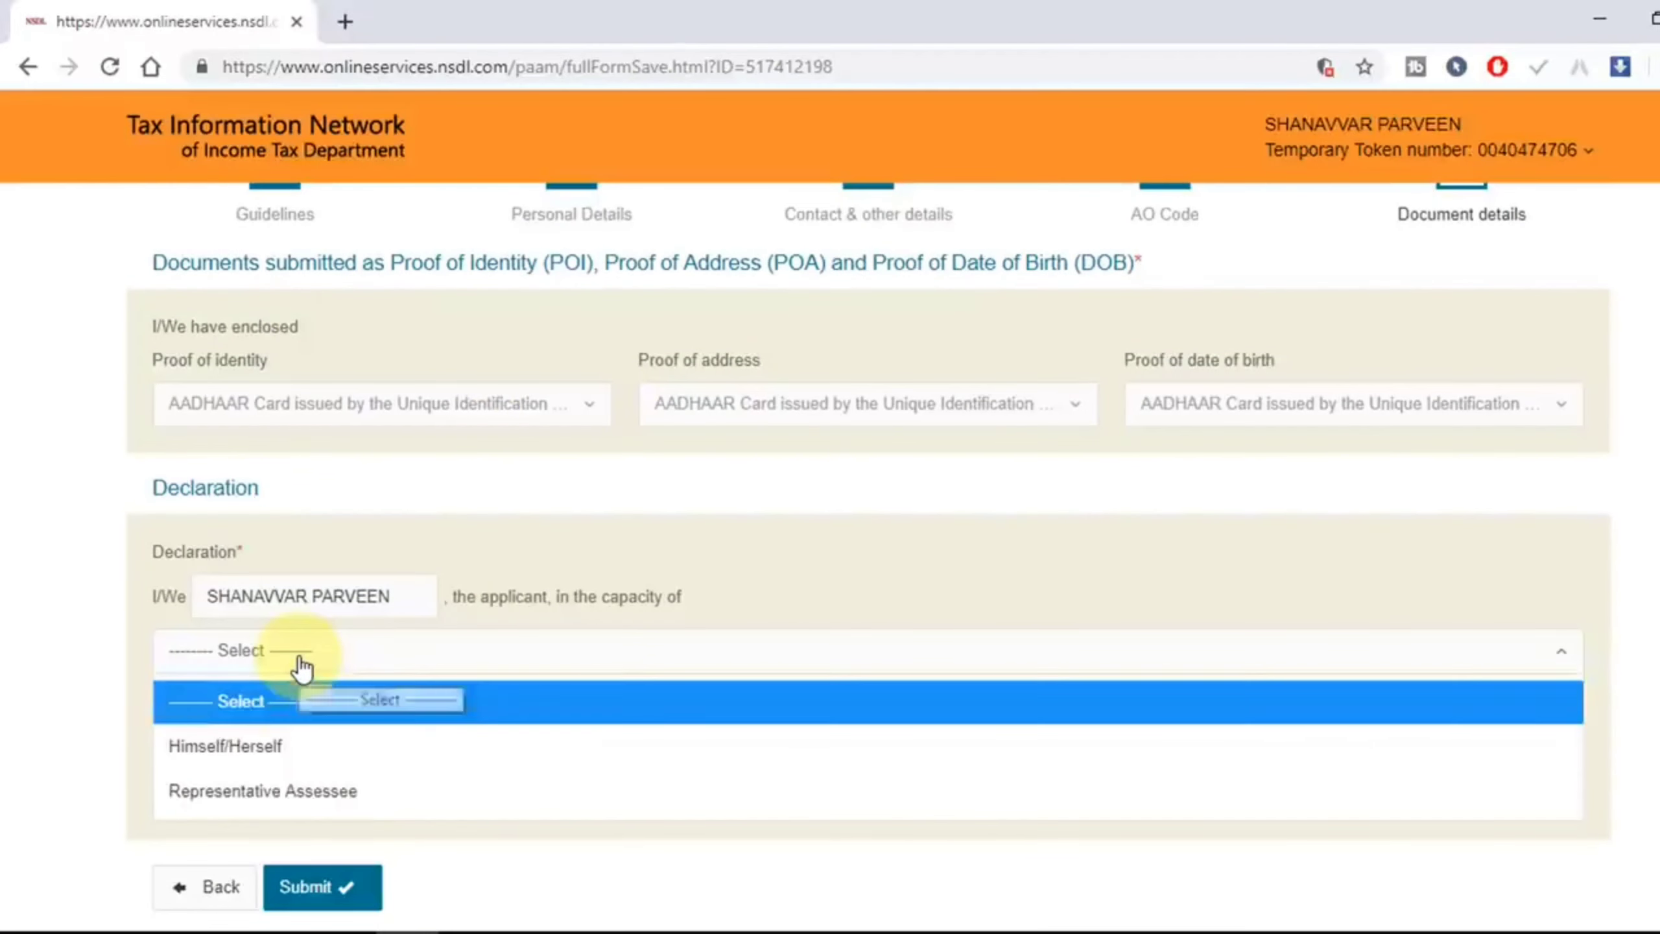
{"action": "left_click", "coordinate": [336, 751]}
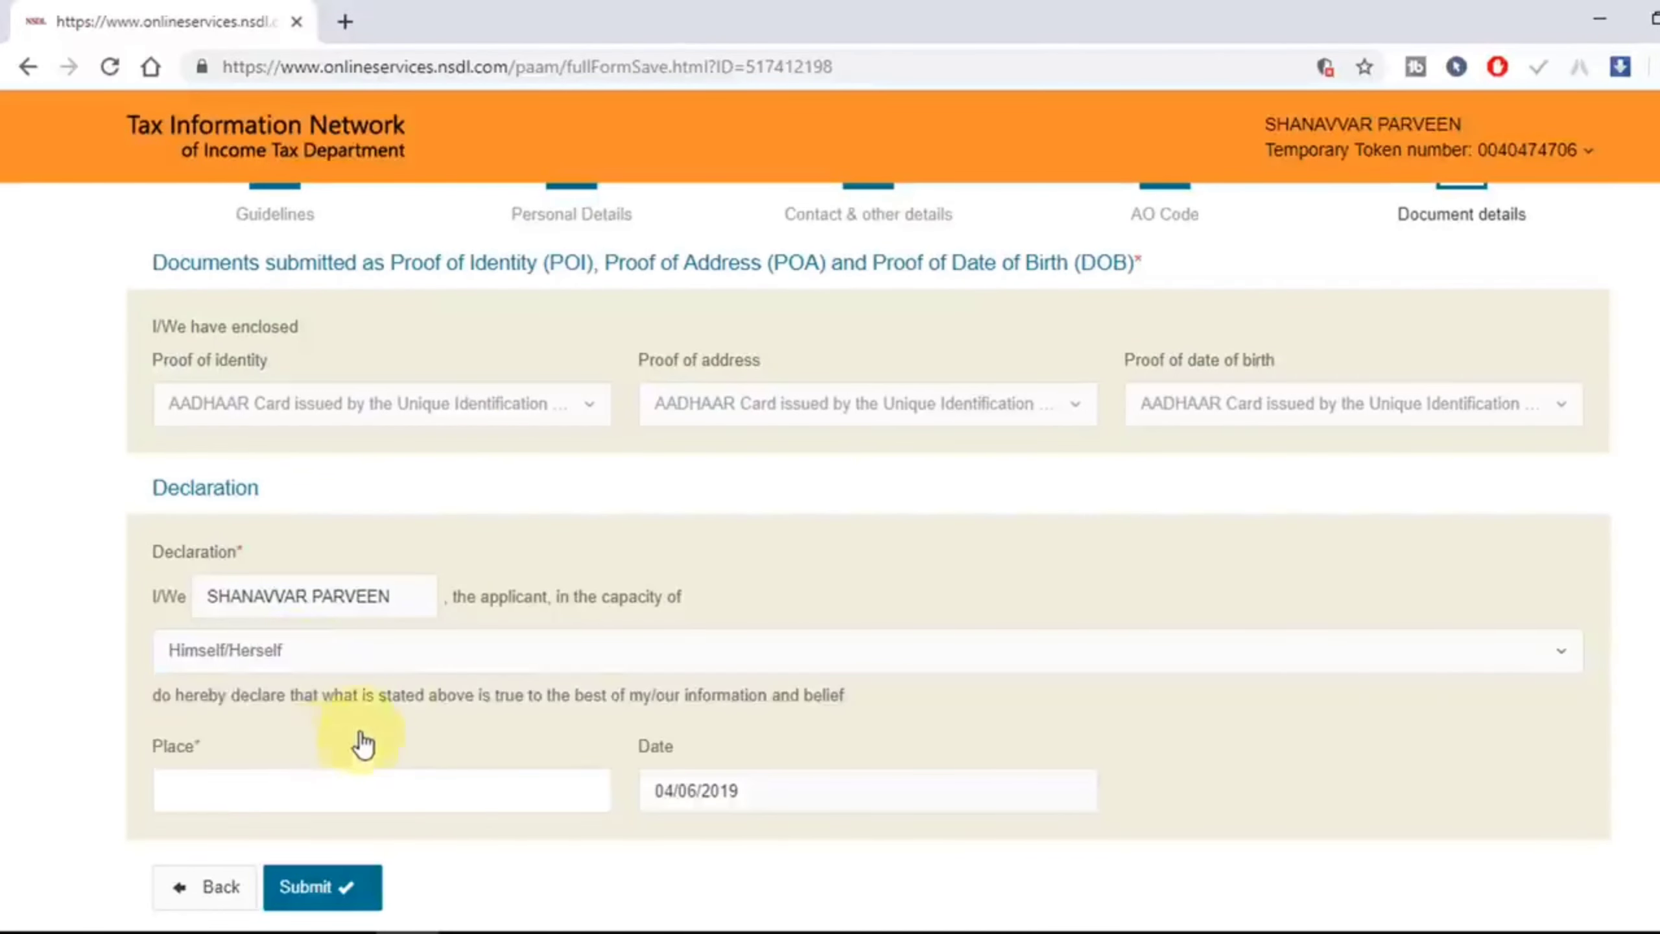
Step: Enter KIRATPUR as the place of declaration and submit the application
{"action": "scroll", "coordinate": [549, 668], "scroll_direction": "down", "scroll_amount": 3}
{"action": "left_click", "coordinate": [316, 589]}
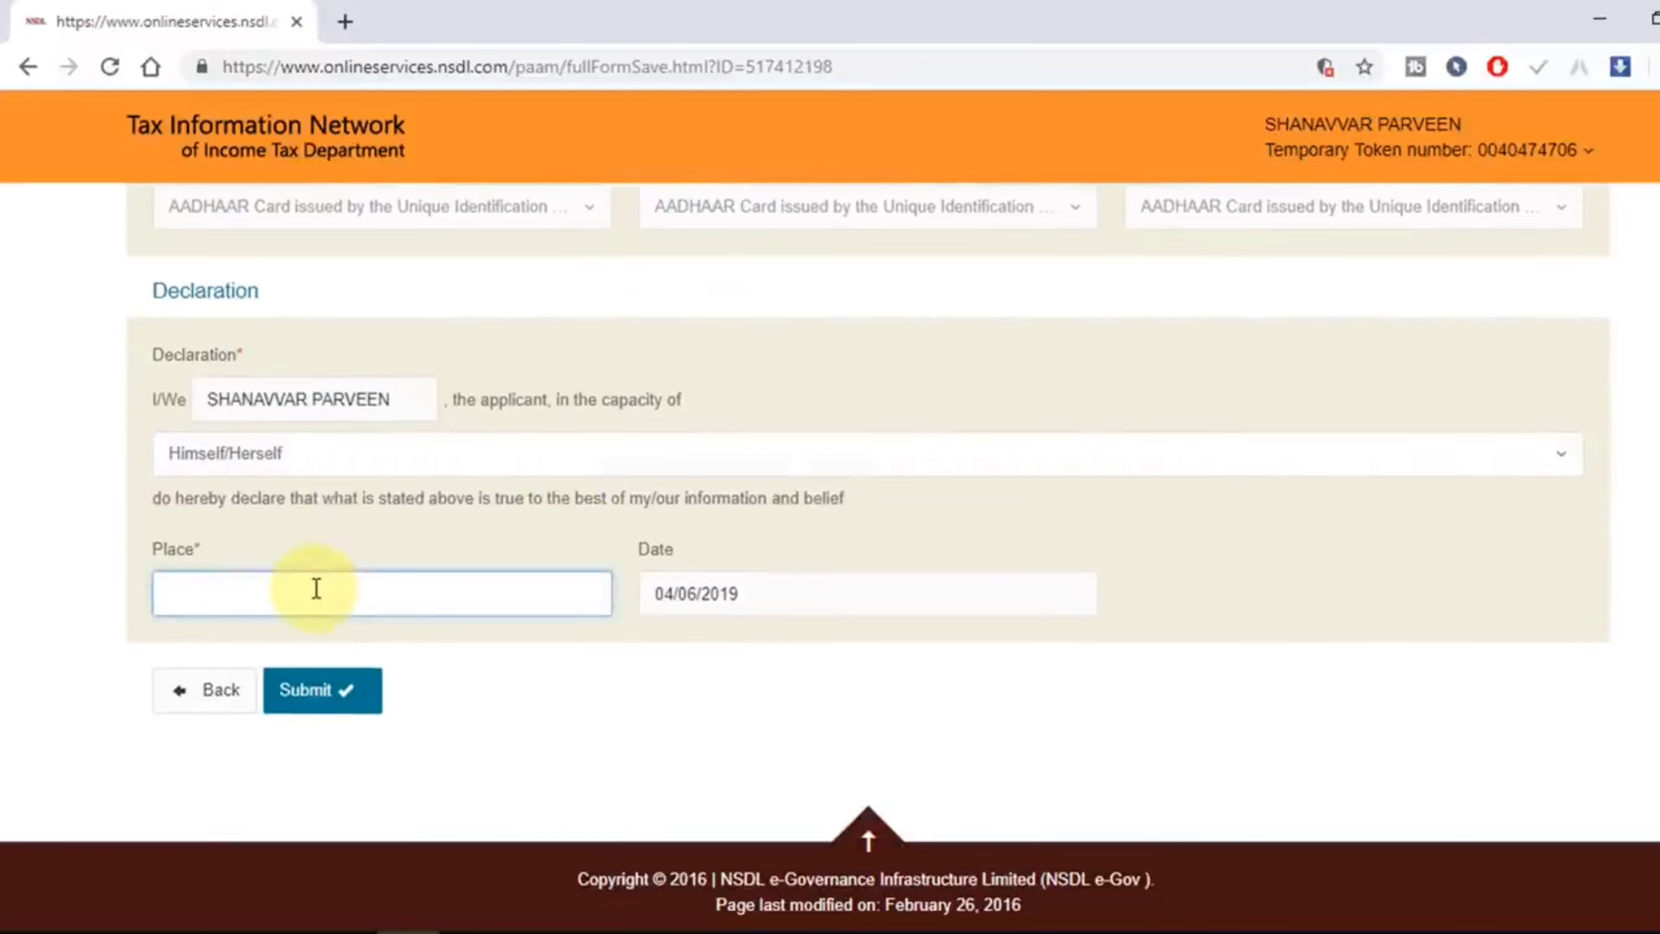
{"action": "type", "text": "KIRATPUR"}
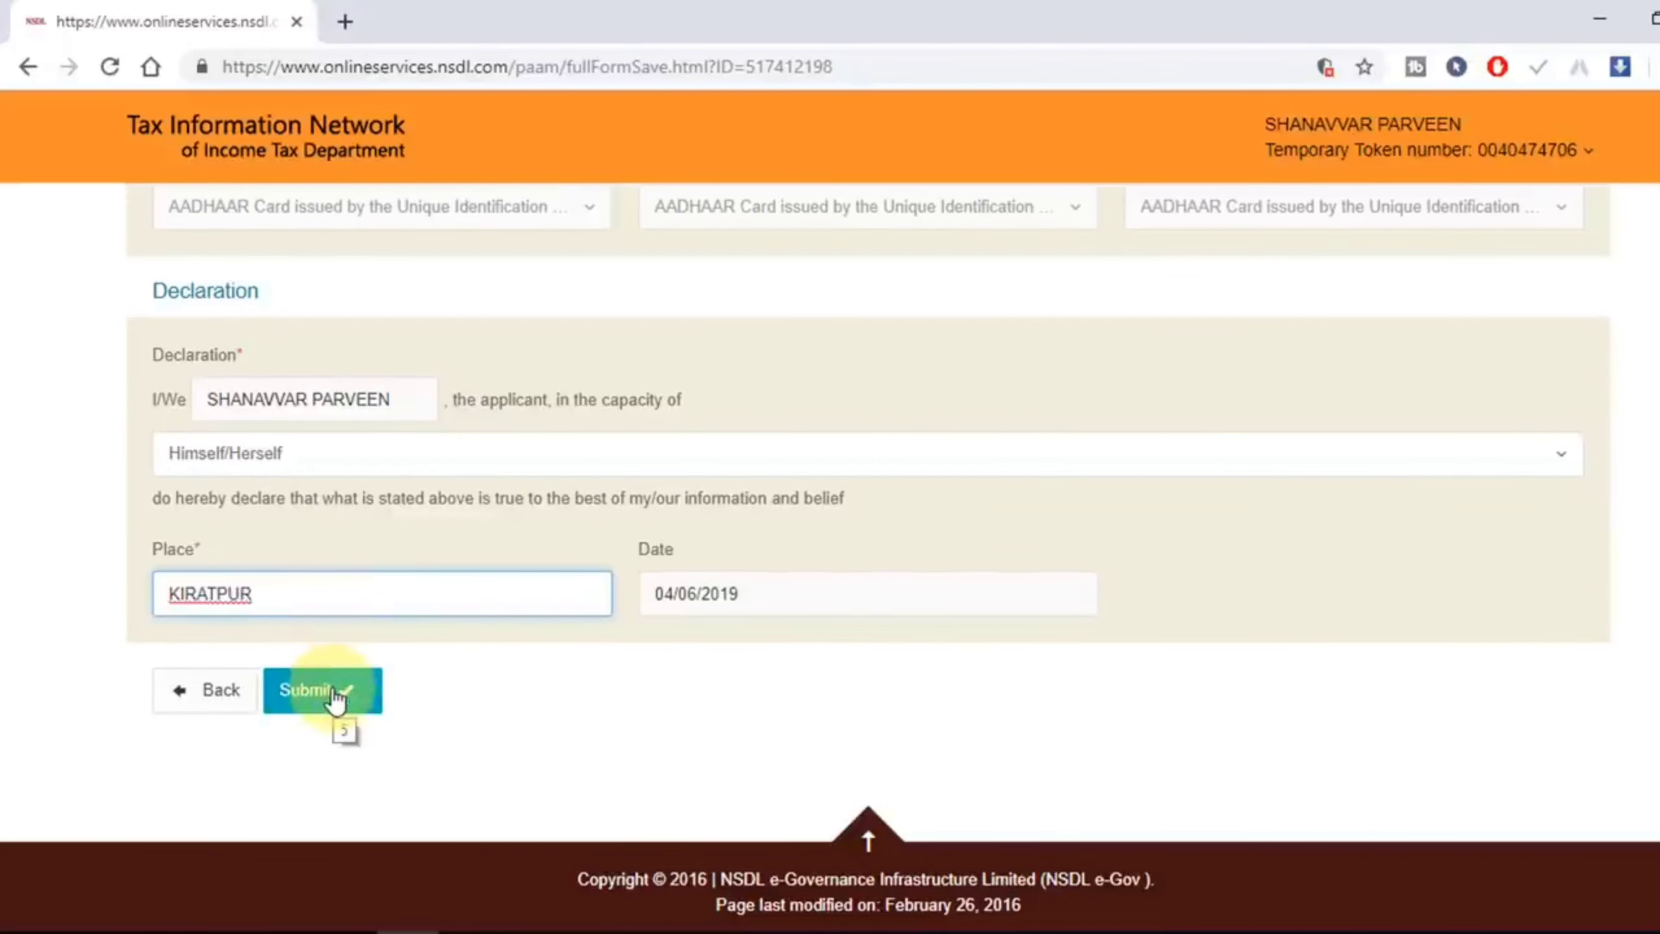
{"action": "left_click", "coordinate": [322, 690]}
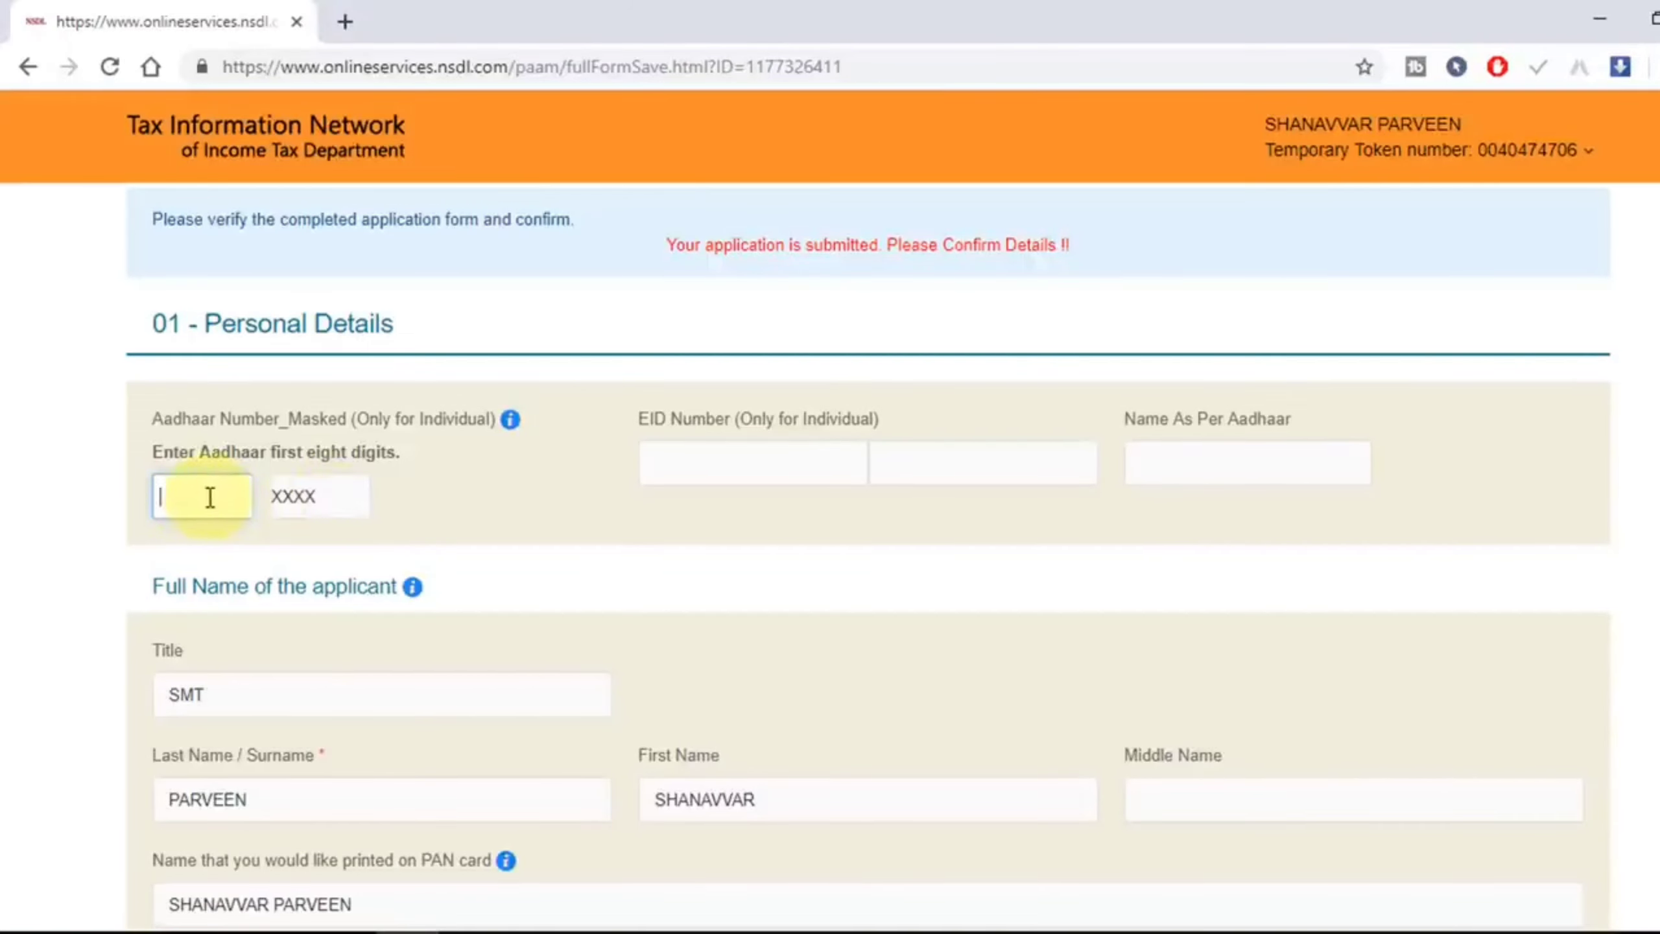
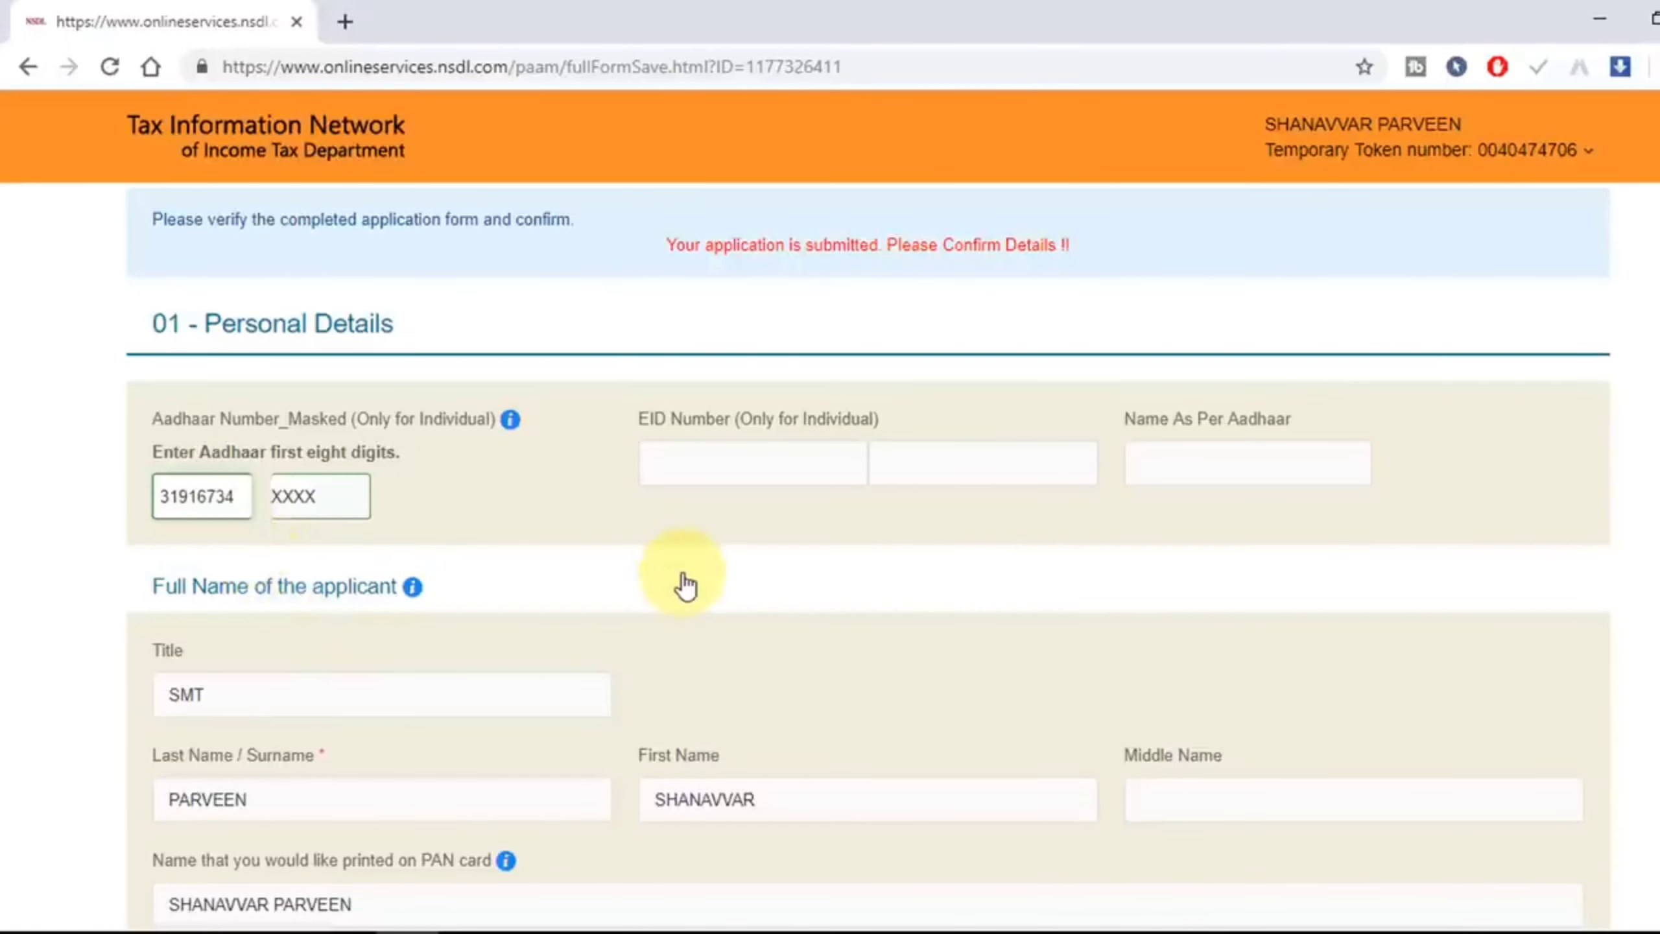
Step: Paste the first eight Aadhaar digits and confirm the reviewed form to reach payment
{"action": "scroll", "coordinate": [867, 697], "scroll_direction": "down", "scroll_amount": 10}
{"action": "scroll", "coordinate": [839, 674], "scroll_direction": "down", "scroll_amount": 9}
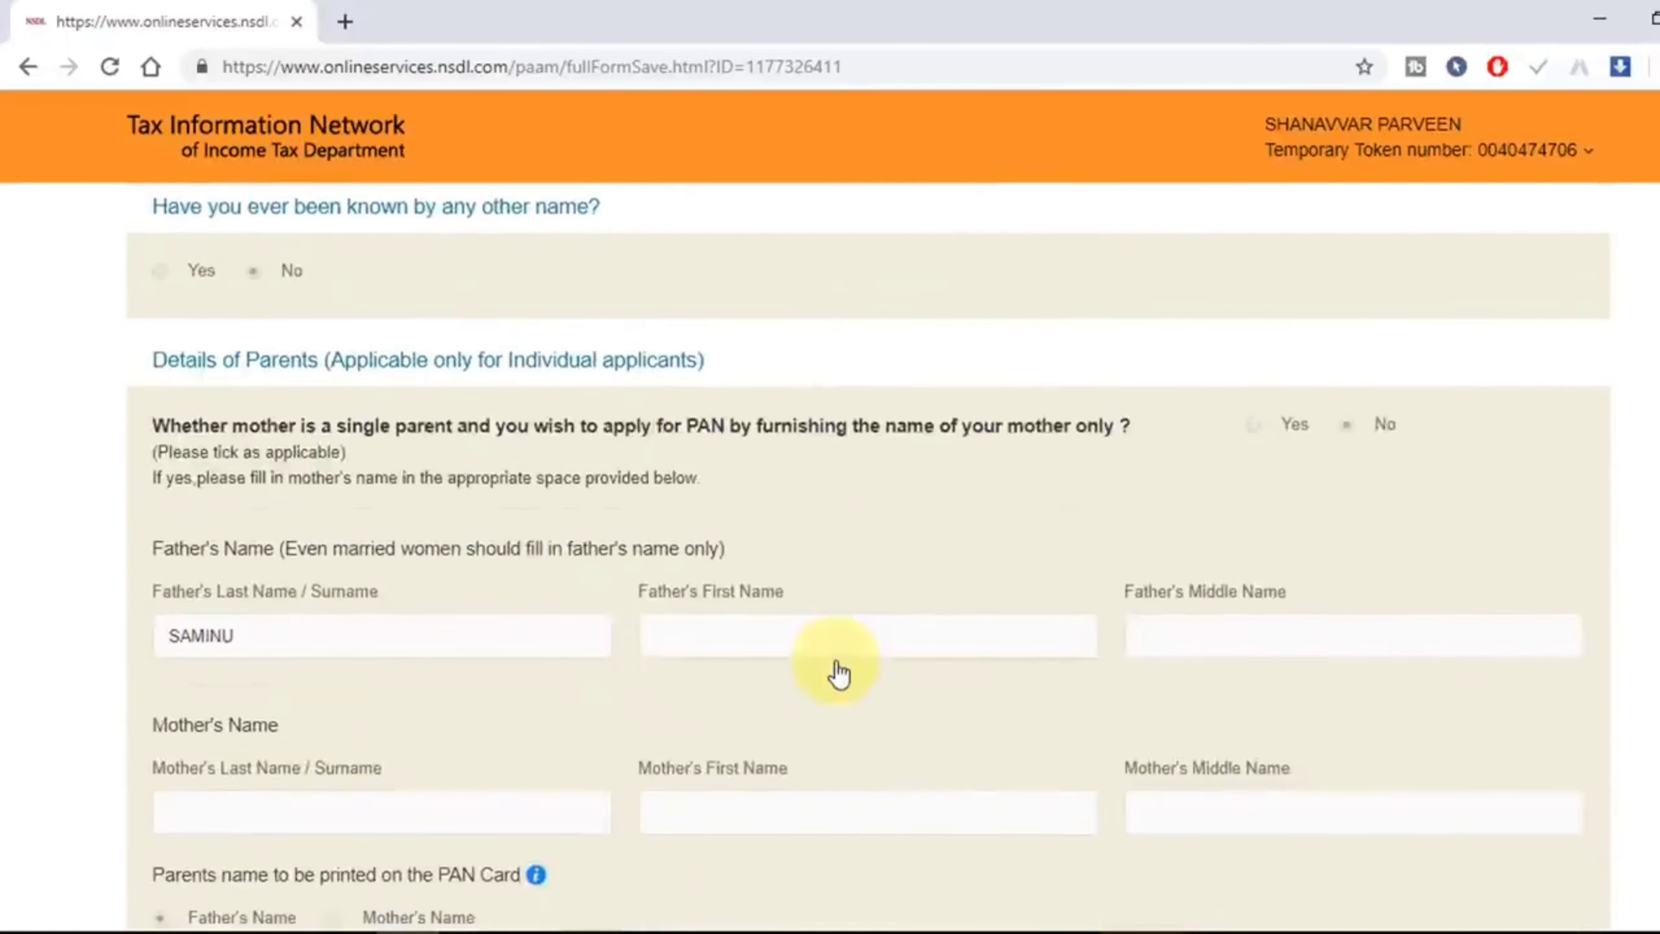
{"action": "scroll", "coordinate": [1046, 615], "scroll_direction": "down", "scroll_amount": 3}
{"action": "scroll", "coordinate": [738, 675], "scroll_direction": "down", "scroll_amount": 15}
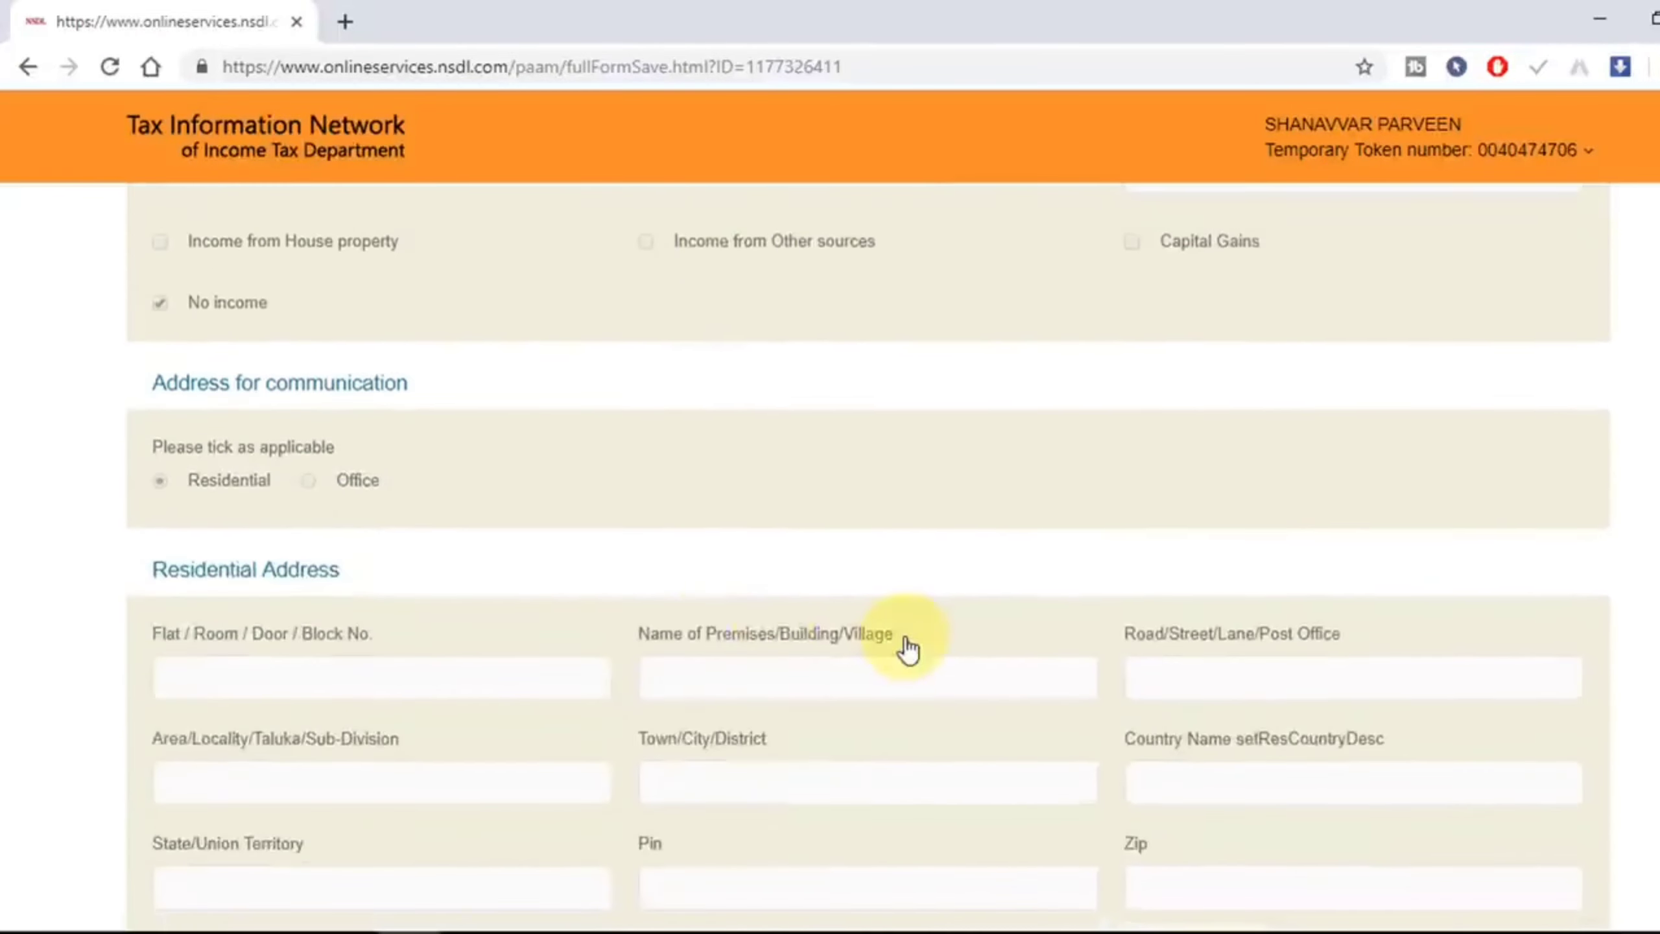
{"action": "scroll", "coordinate": [995, 635], "scroll_direction": "down", "scroll_amount": 20}
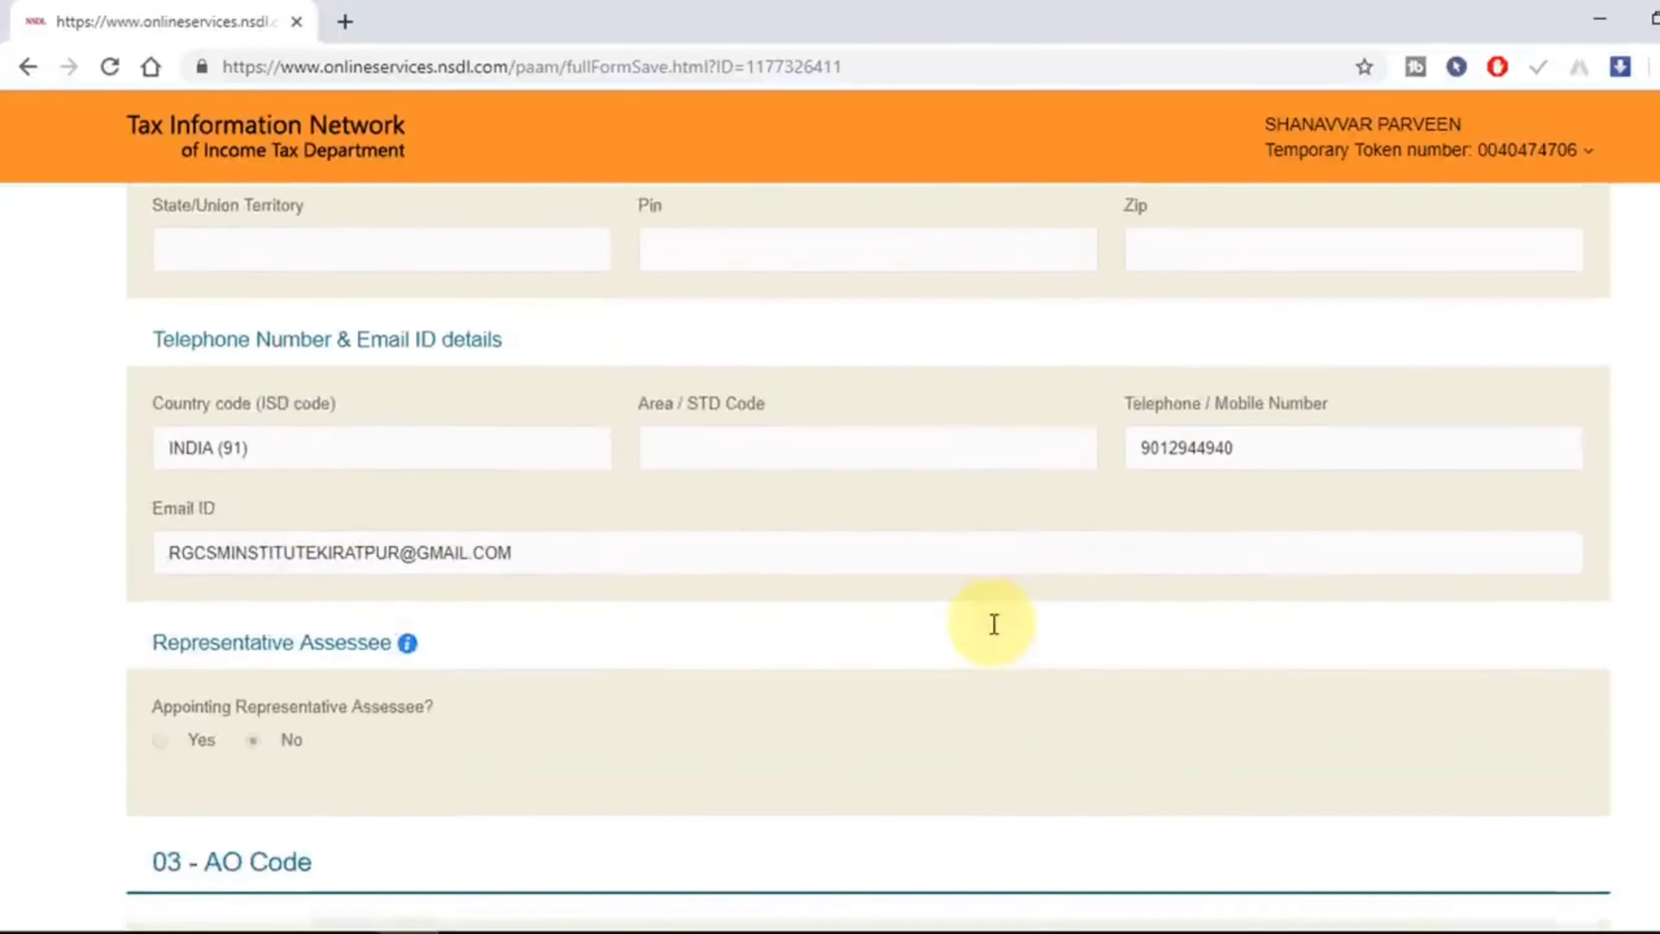
{"action": "scroll", "coordinate": [925, 653], "scroll_direction": "down", "scroll_amount": 1}
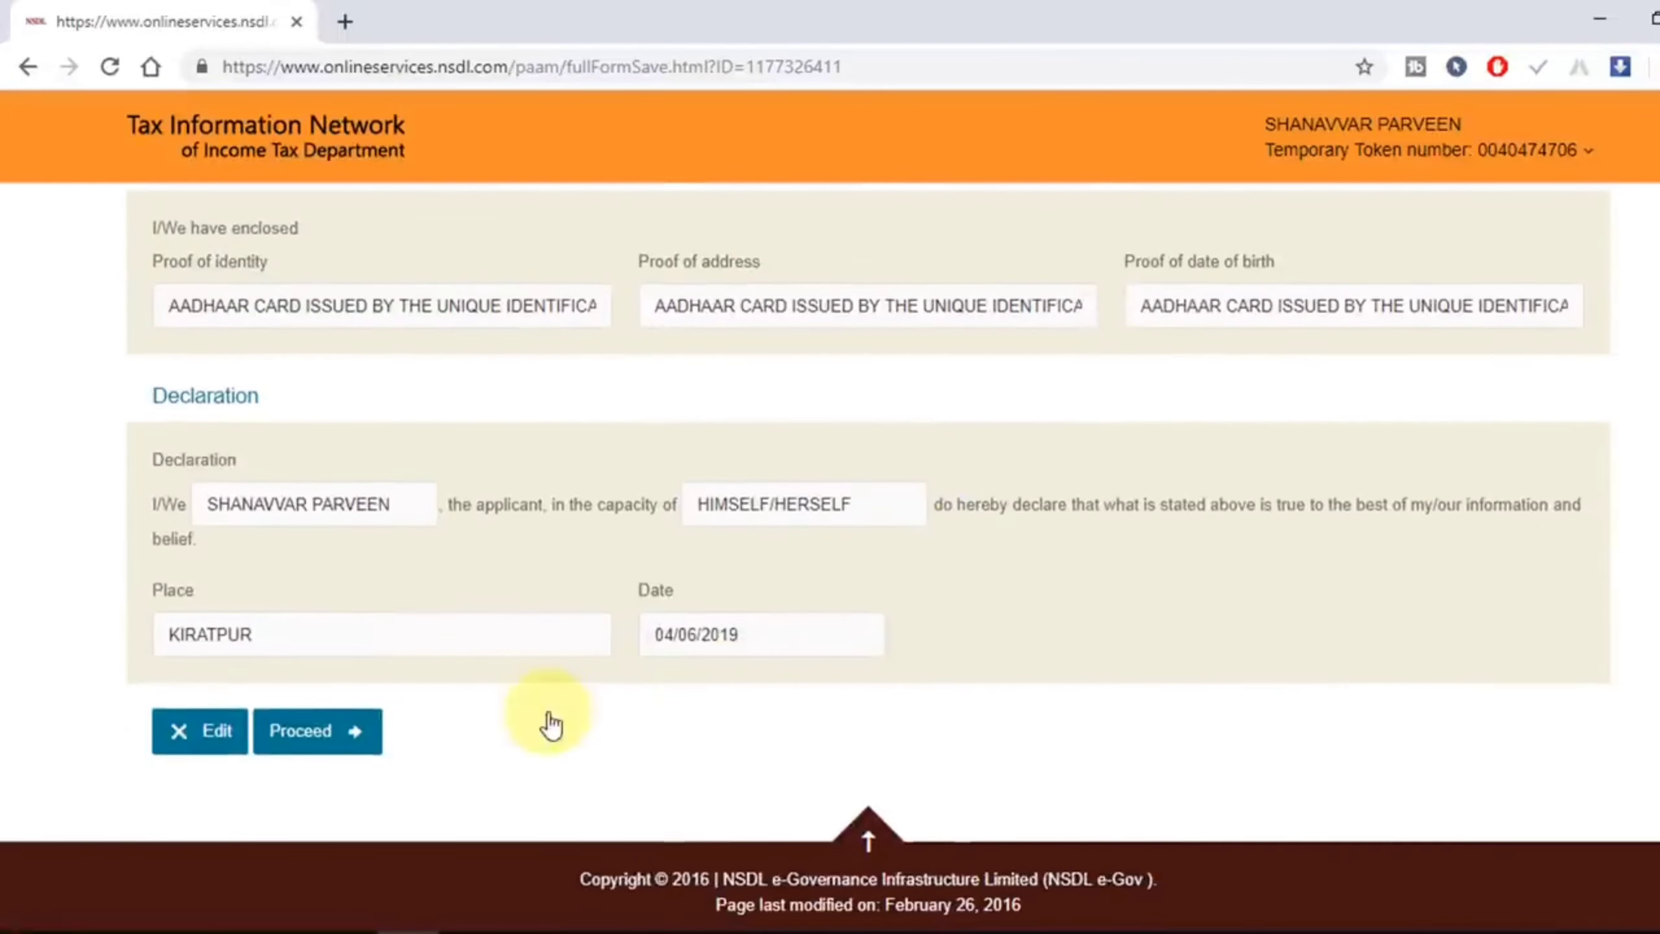
{"action": "left_click", "coordinate": [331, 747]}
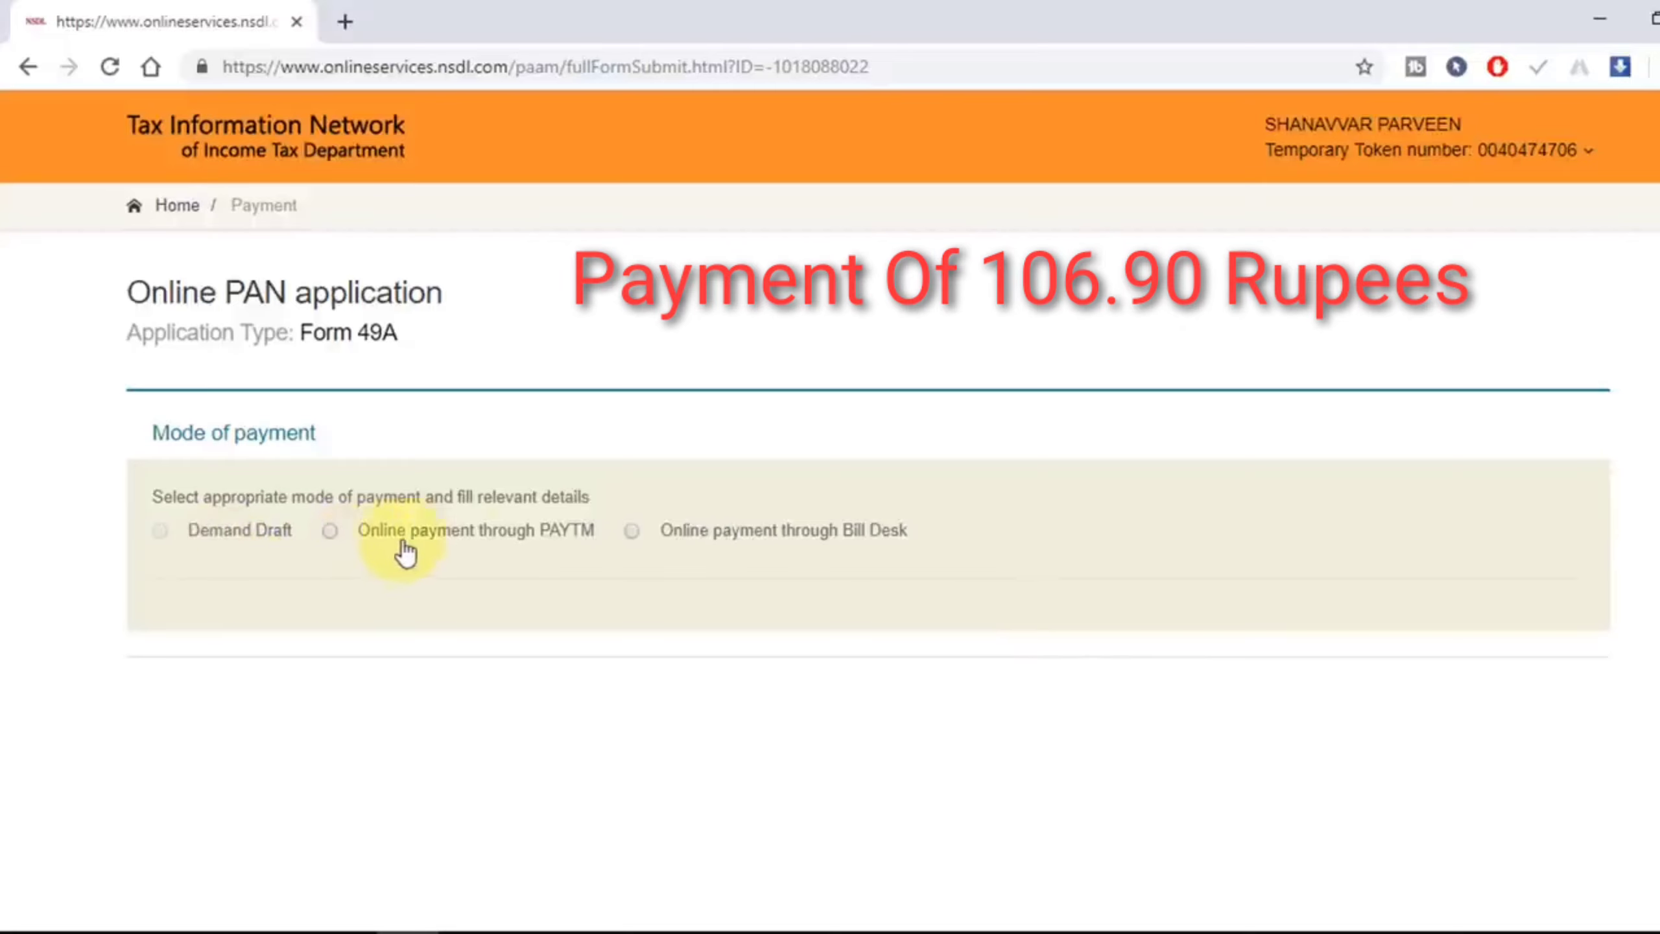
Step: Pay the 106.90 fee online through Bill Desk, accepting the terms of service
{"action": "left_click", "coordinate": [632, 531]}
{"action": "scroll", "coordinate": [604, 634], "scroll_direction": "down", "scroll_amount": 4}
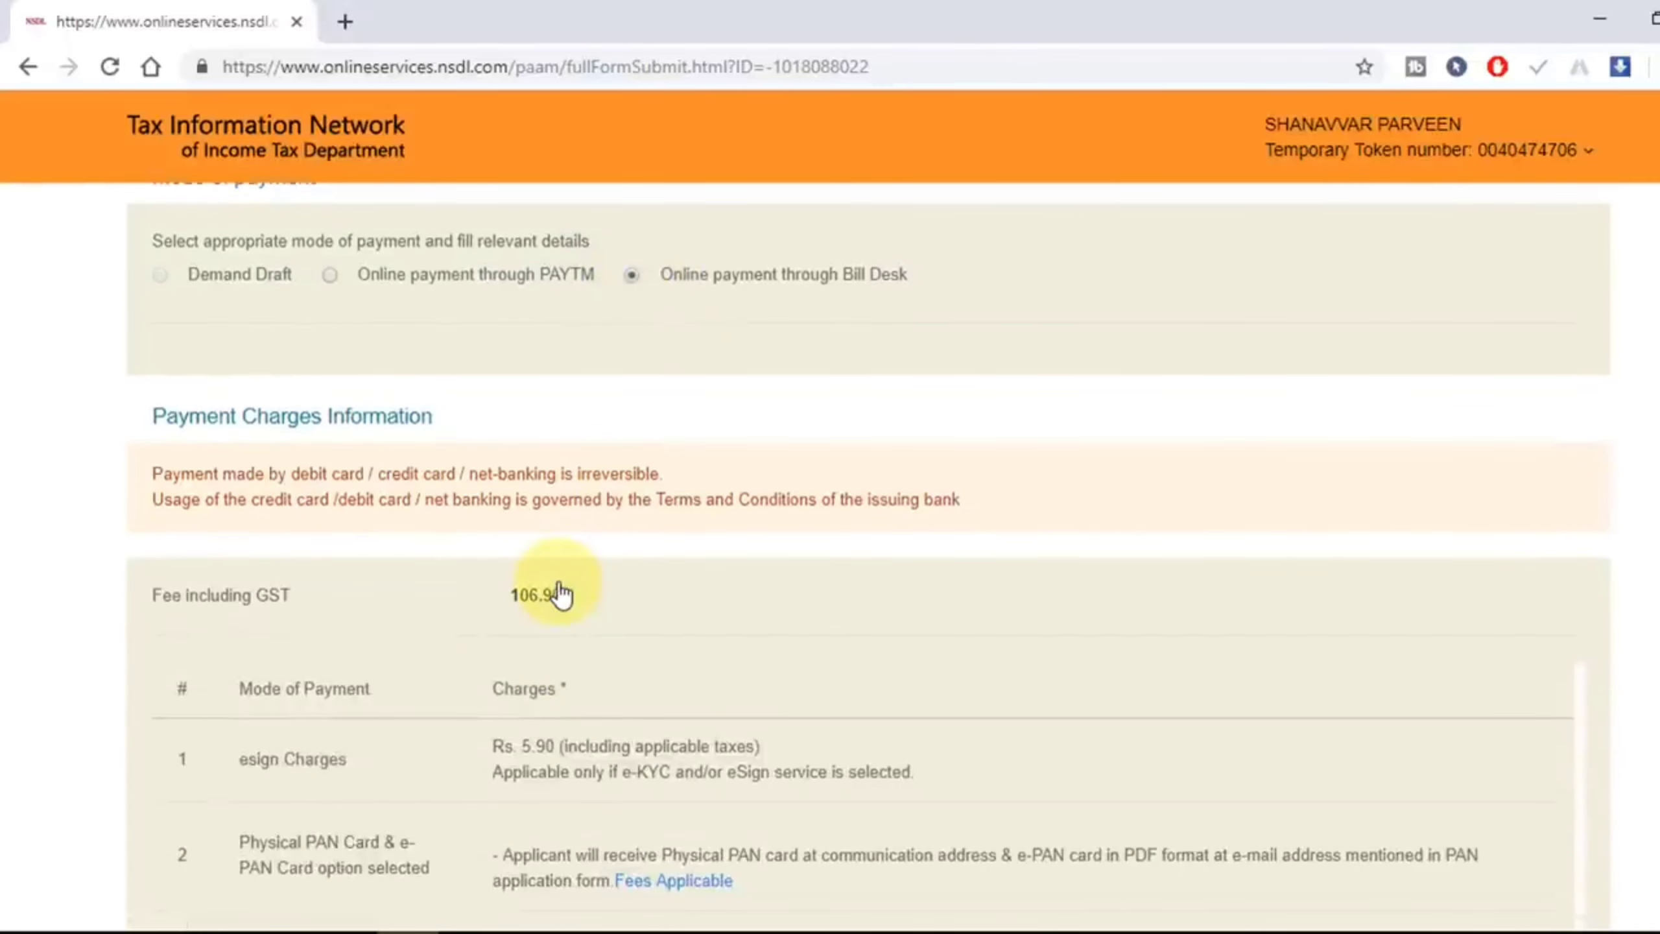
{"action": "scroll", "coordinate": [545, 623], "scroll_direction": "down", "scroll_amount": 6}
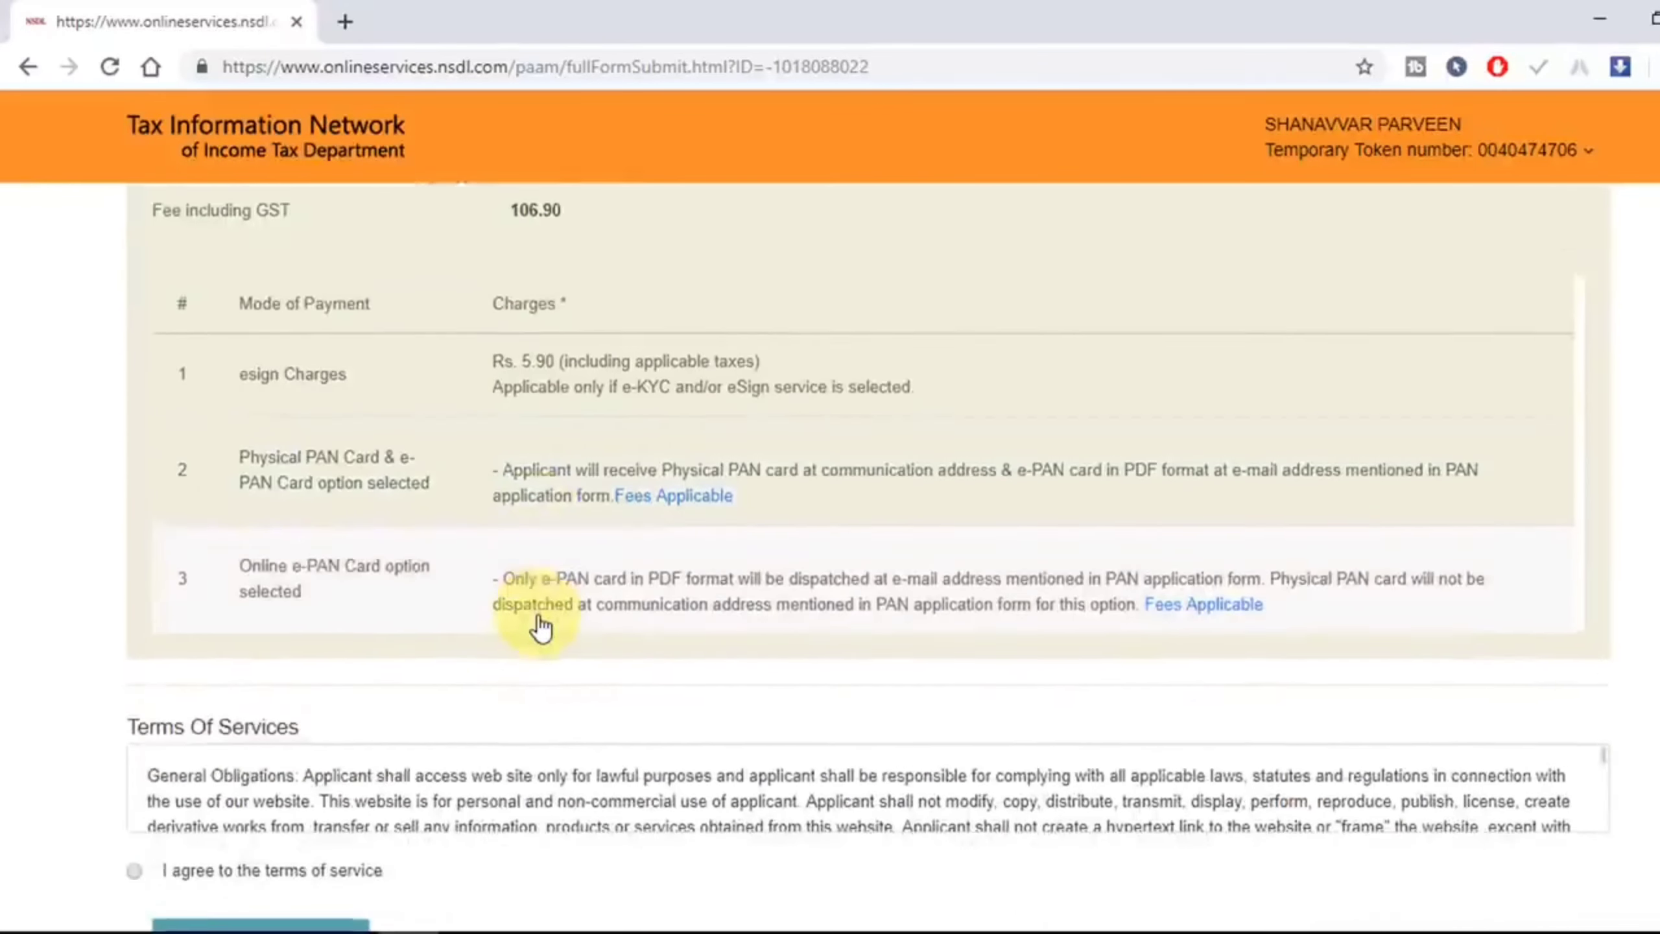
{"action": "scroll", "coordinate": [541, 628], "scroll_direction": "down", "scroll_amount": 1}
{"action": "left_click", "coordinate": [135, 776]}
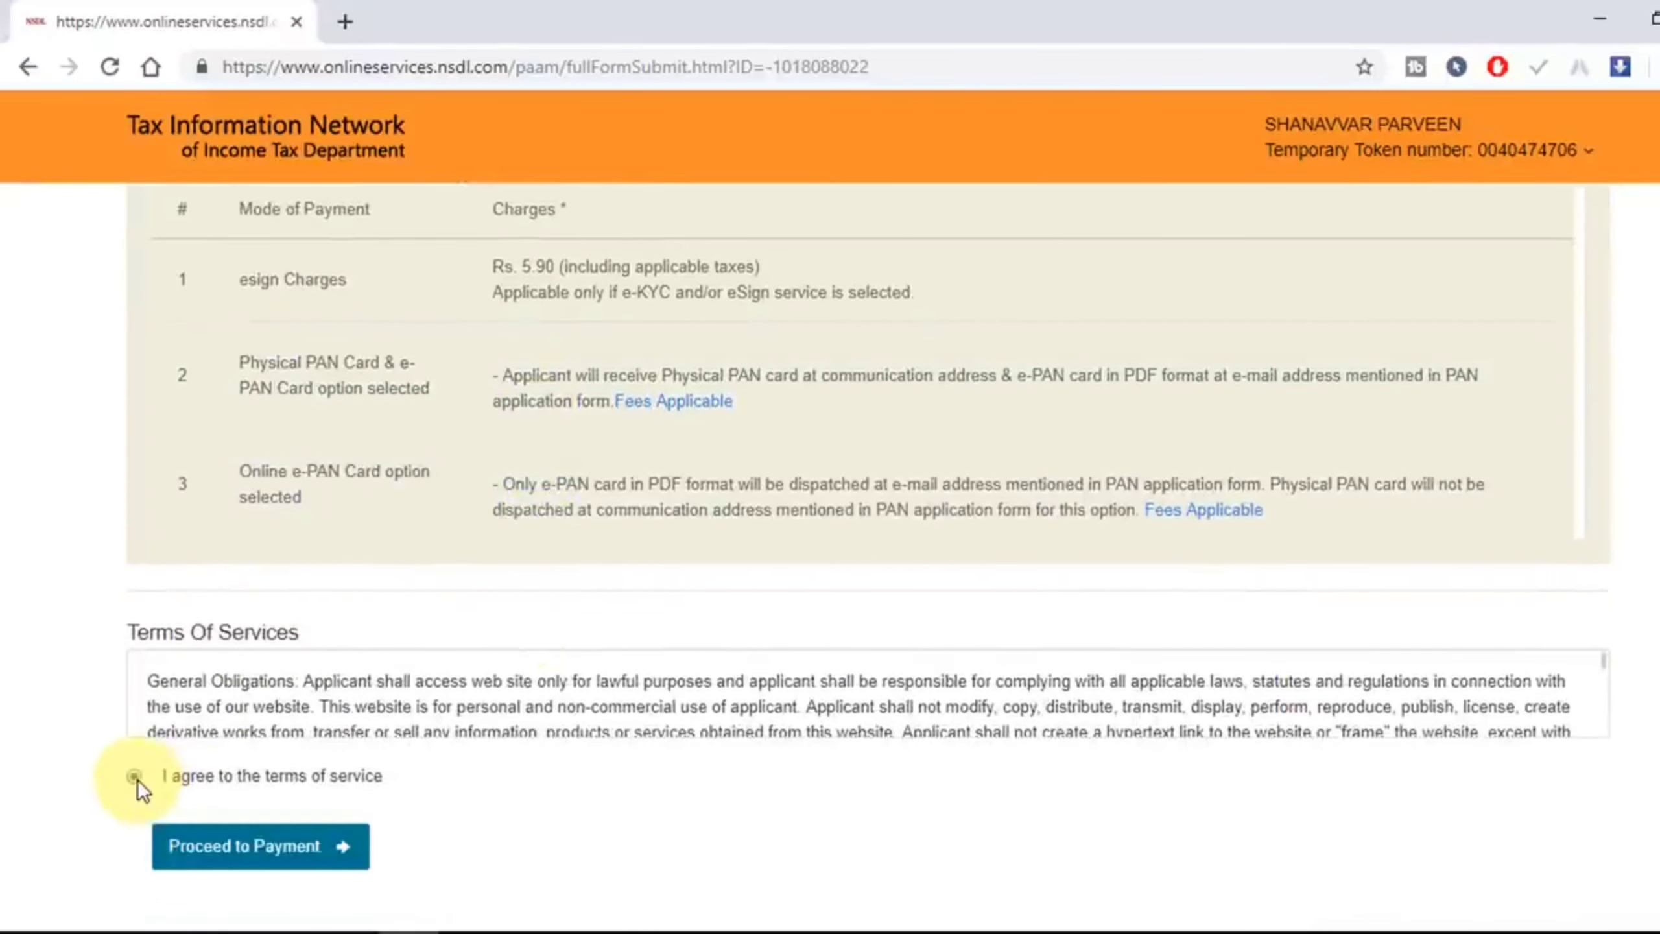
{"action": "left_click", "coordinate": [277, 854]}
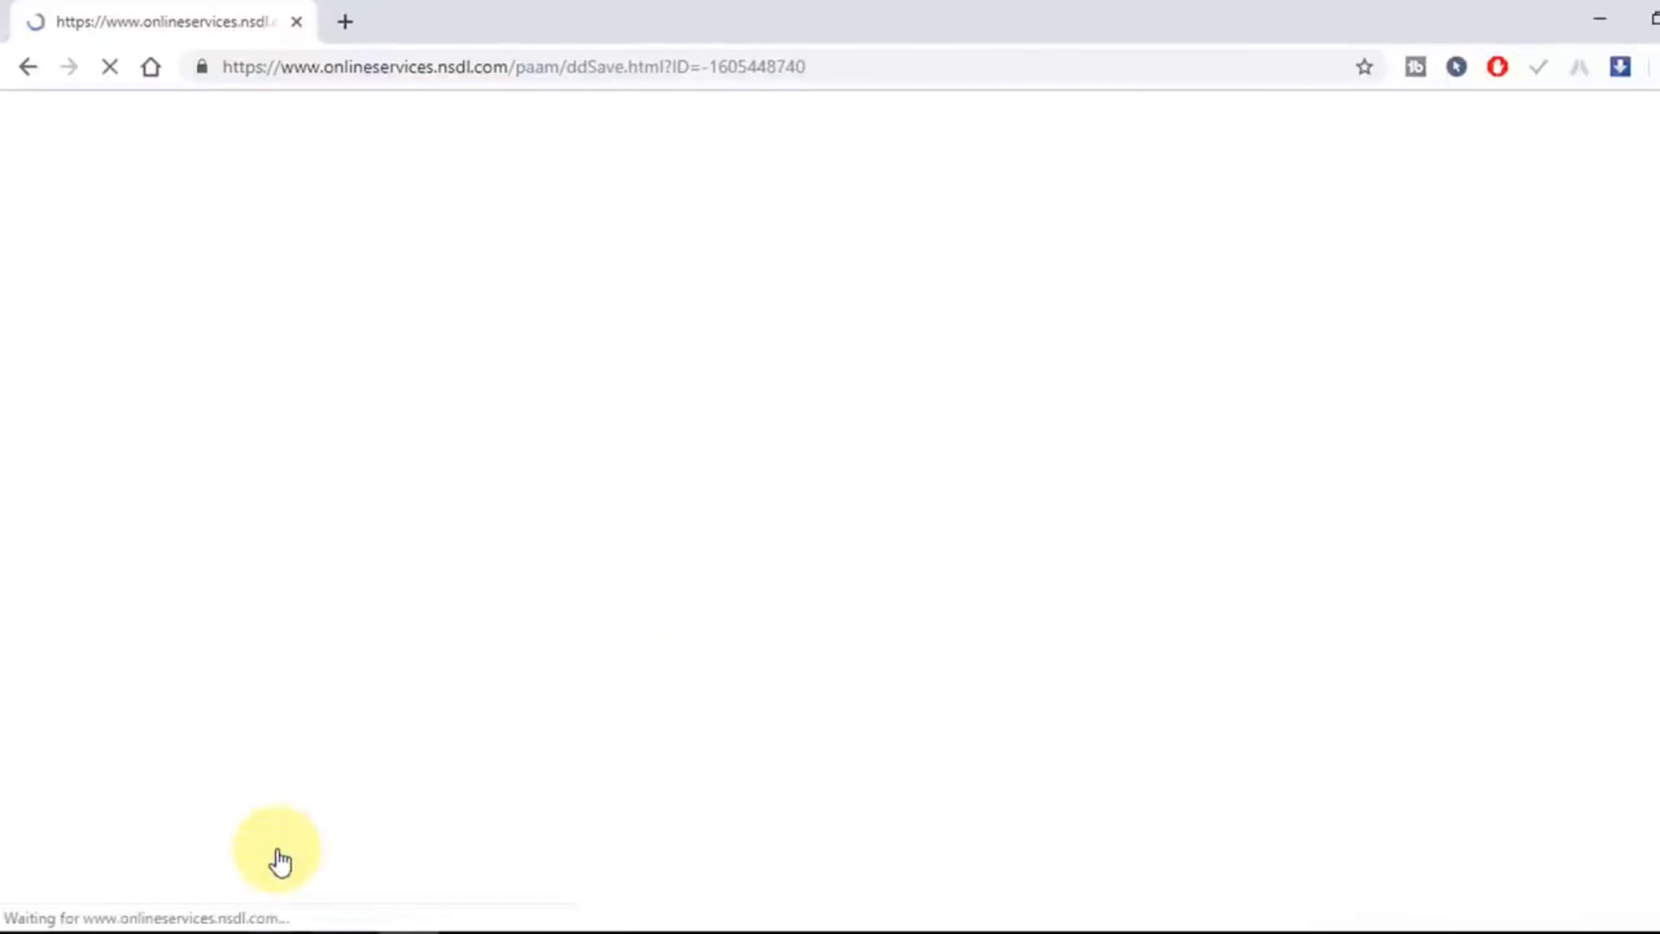
{"action": "left_click", "coordinate": [170, 793]}
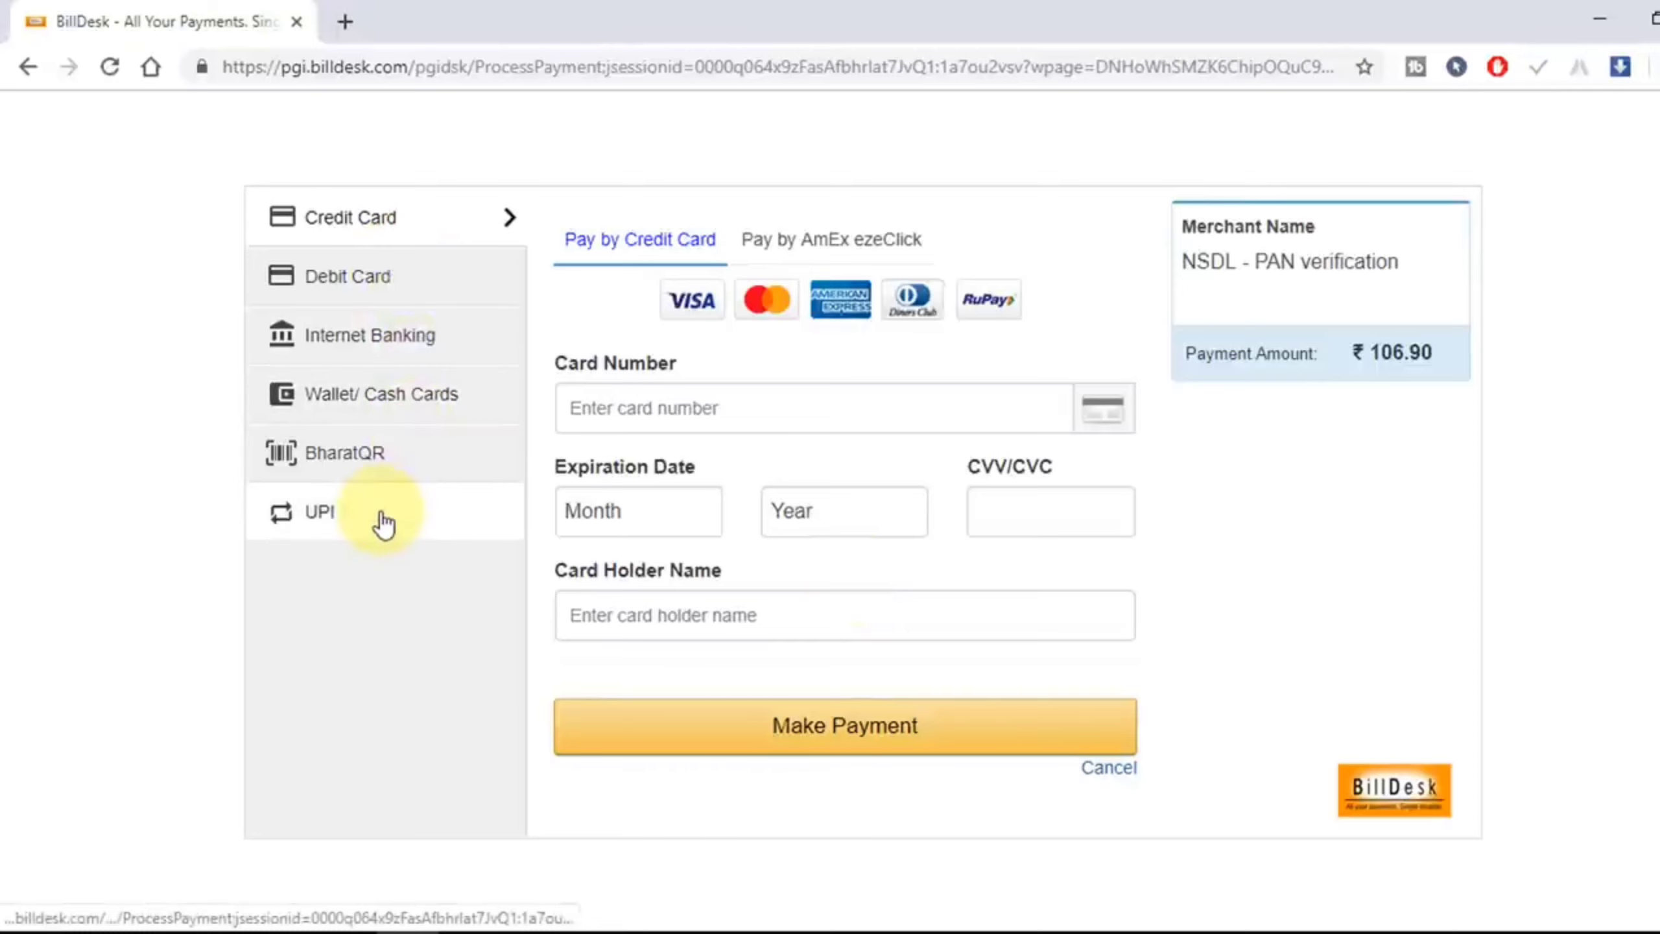
Step: Pay the ₹106.90 fee in BillDesk by Internet Banking with HDFC Bank
{"action": "left_click", "coordinate": [394, 346]}
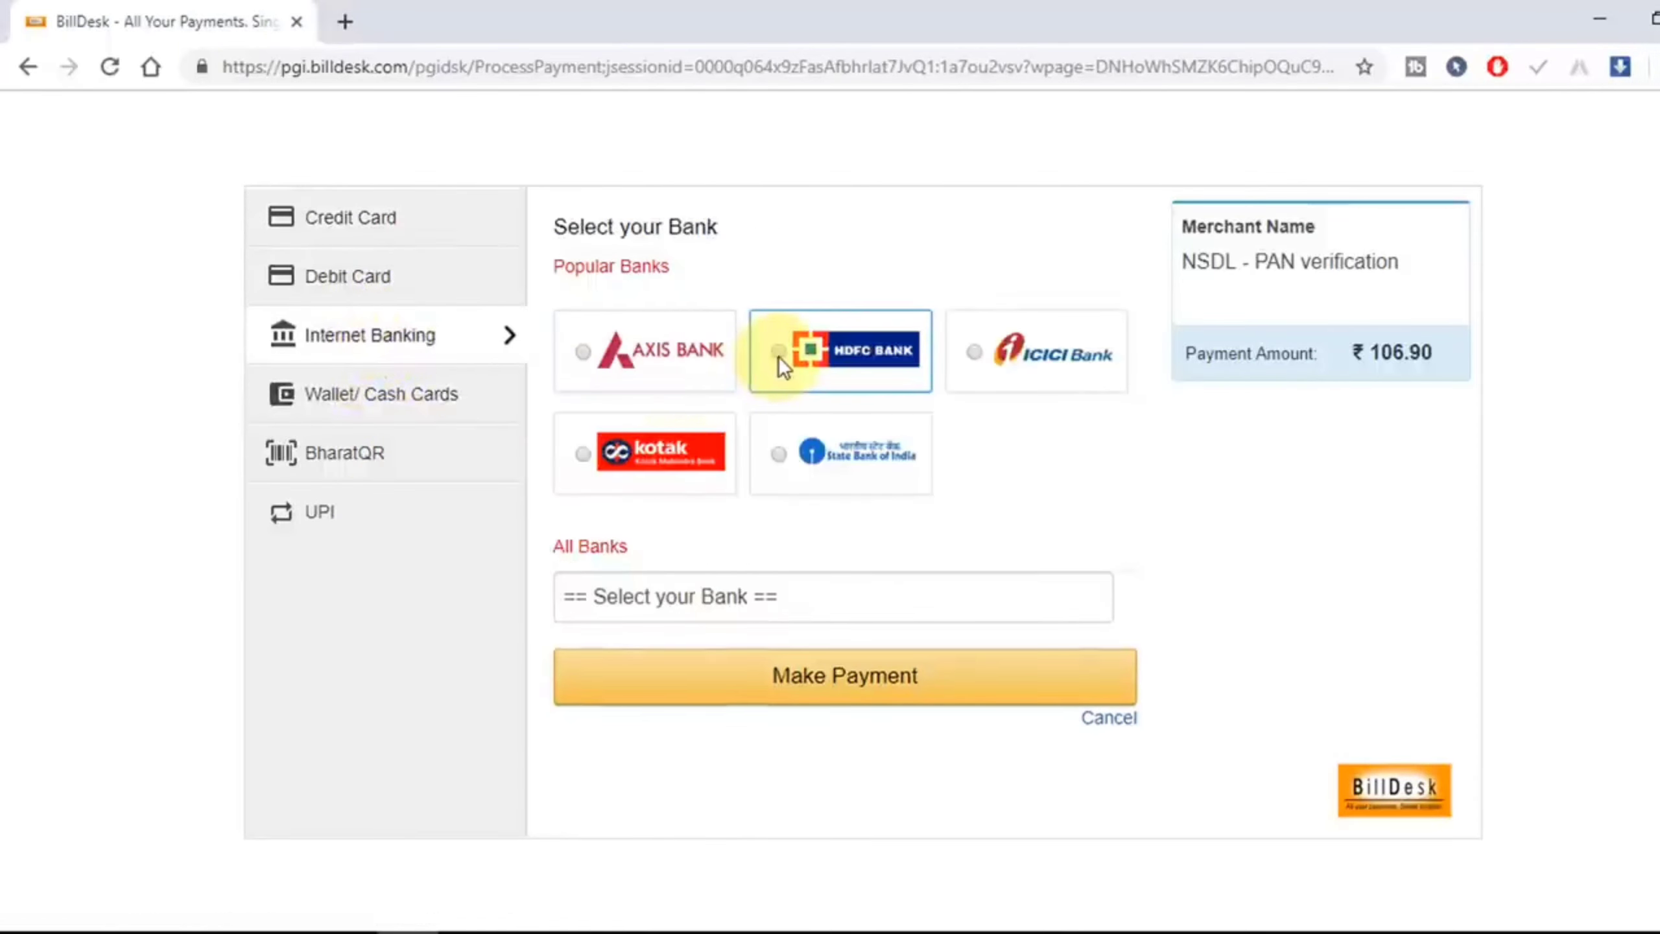
{"action": "left_click", "coordinate": [778, 353]}
{"action": "left_click", "coordinate": [883, 844]}
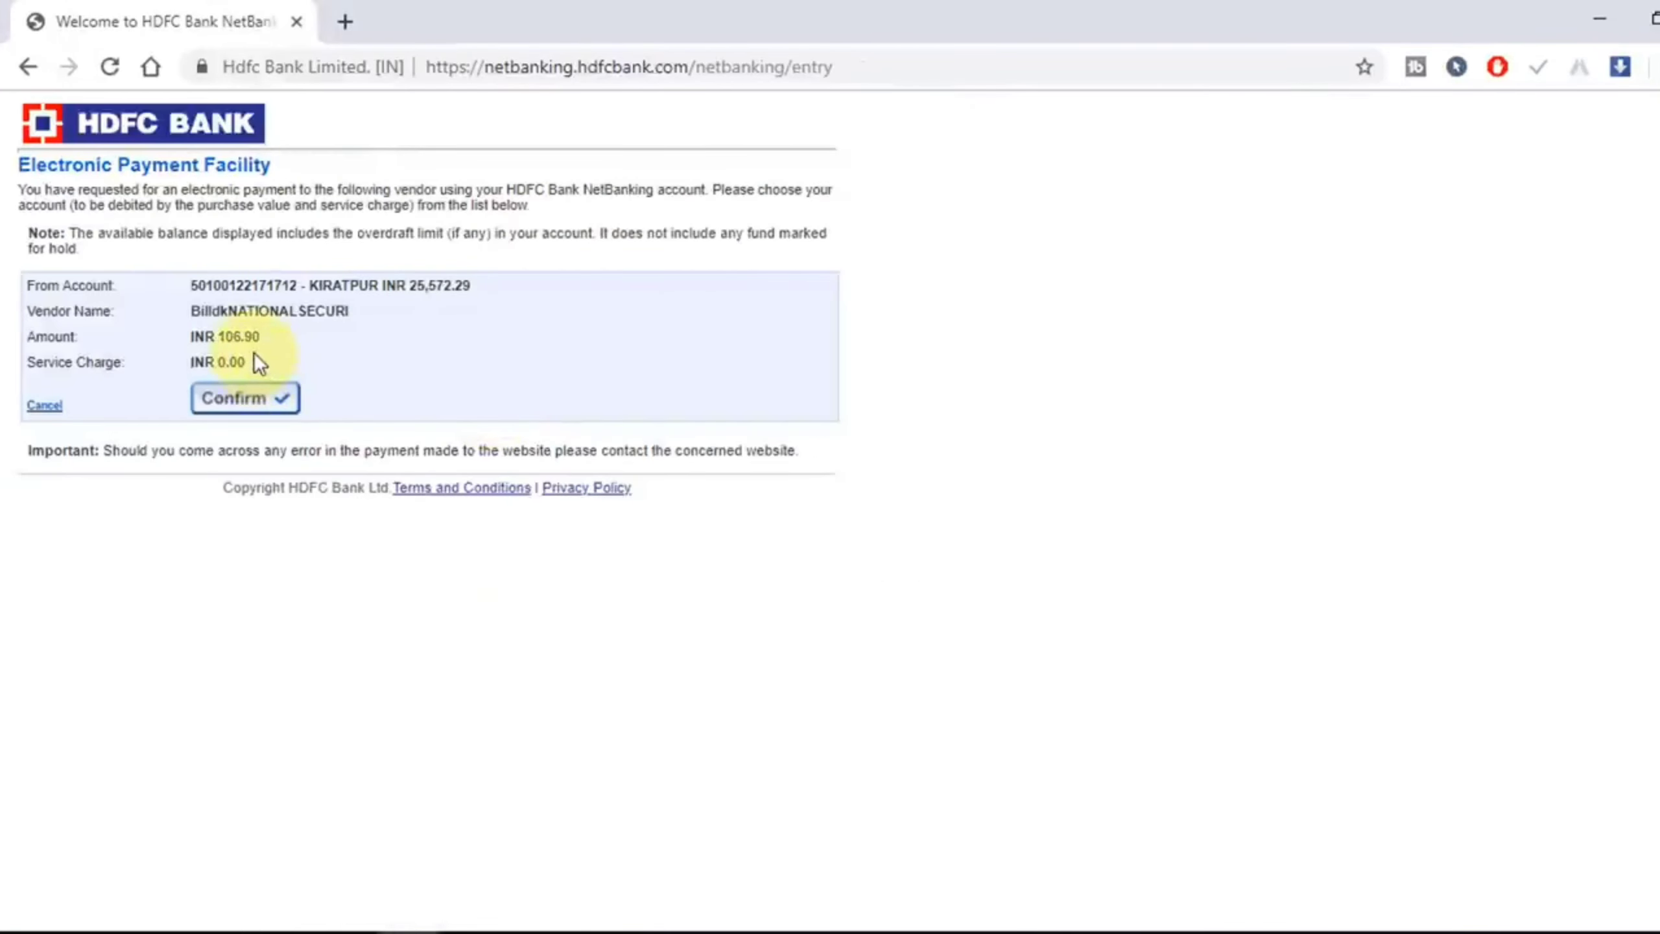
Step: Confirm the 106.90 debit in HDFC NetBanking and get ready to enter the one-time password
{"action": "left_click", "coordinate": [285, 398]}
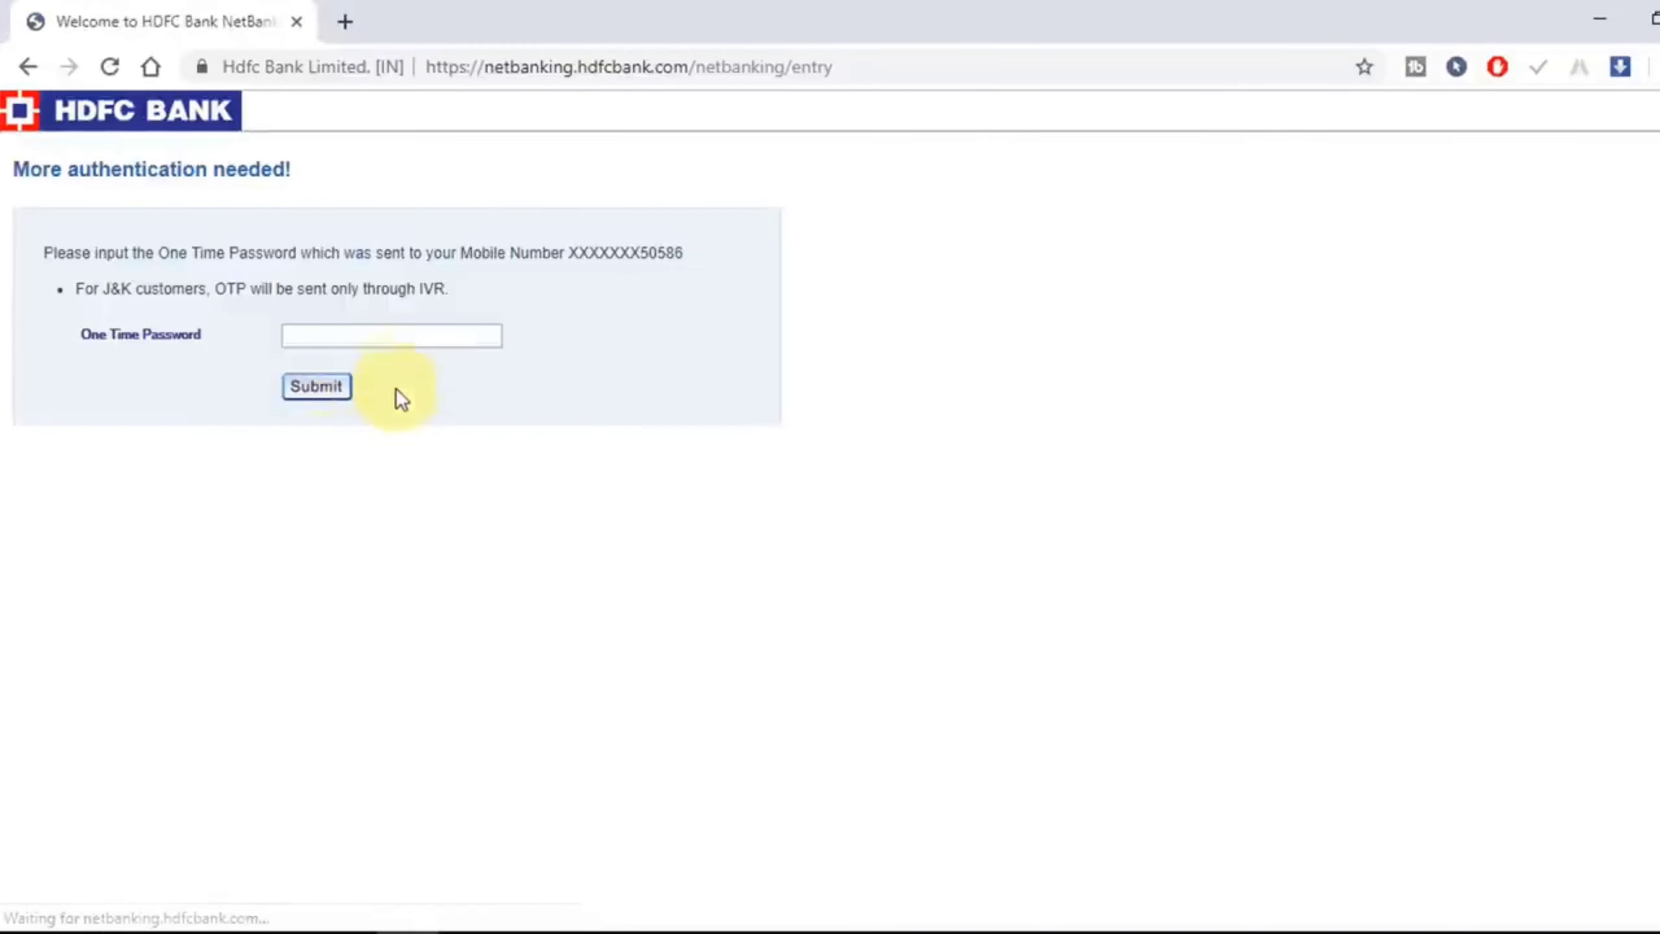
{"action": "left_click", "coordinate": [398, 342]}
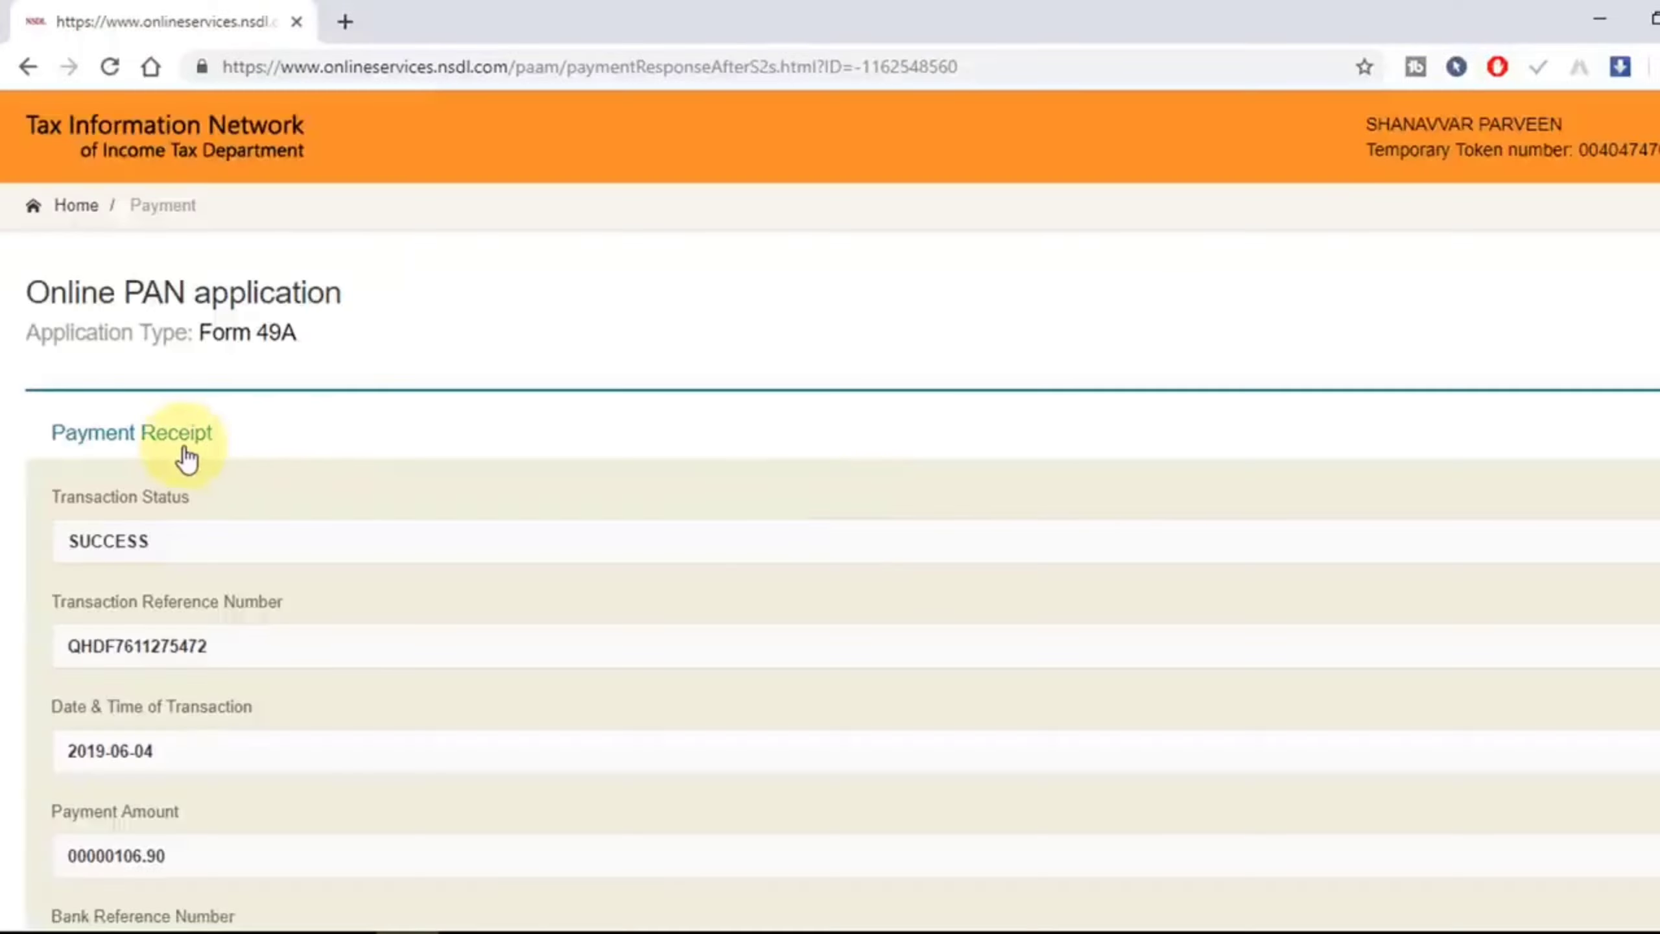
Step: Scroll down the SUCCESS payment receipt and continue past it
{"action": "scroll", "coordinate": [196, 445], "scroll_direction": "down", "scroll_amount": 2}
{"action": "scroll", "coordinate": [261, 458], "scroll_direction": "down", "scroll_amount": 3}
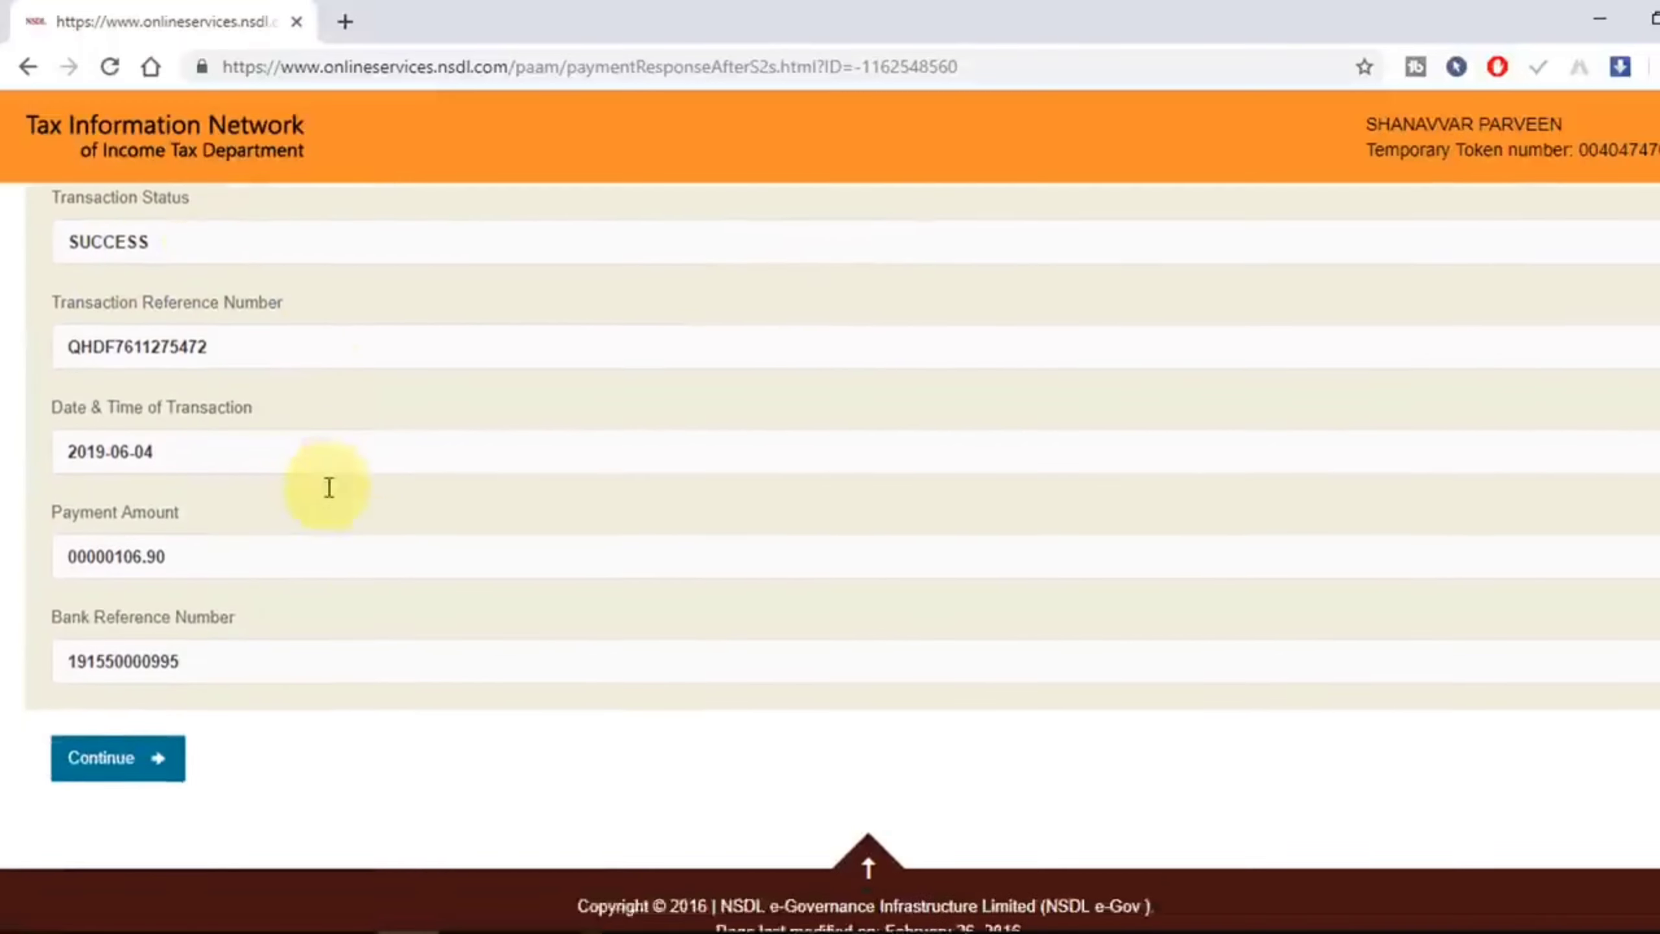
{"action": "left_click", "coordinate": [166, 741]}
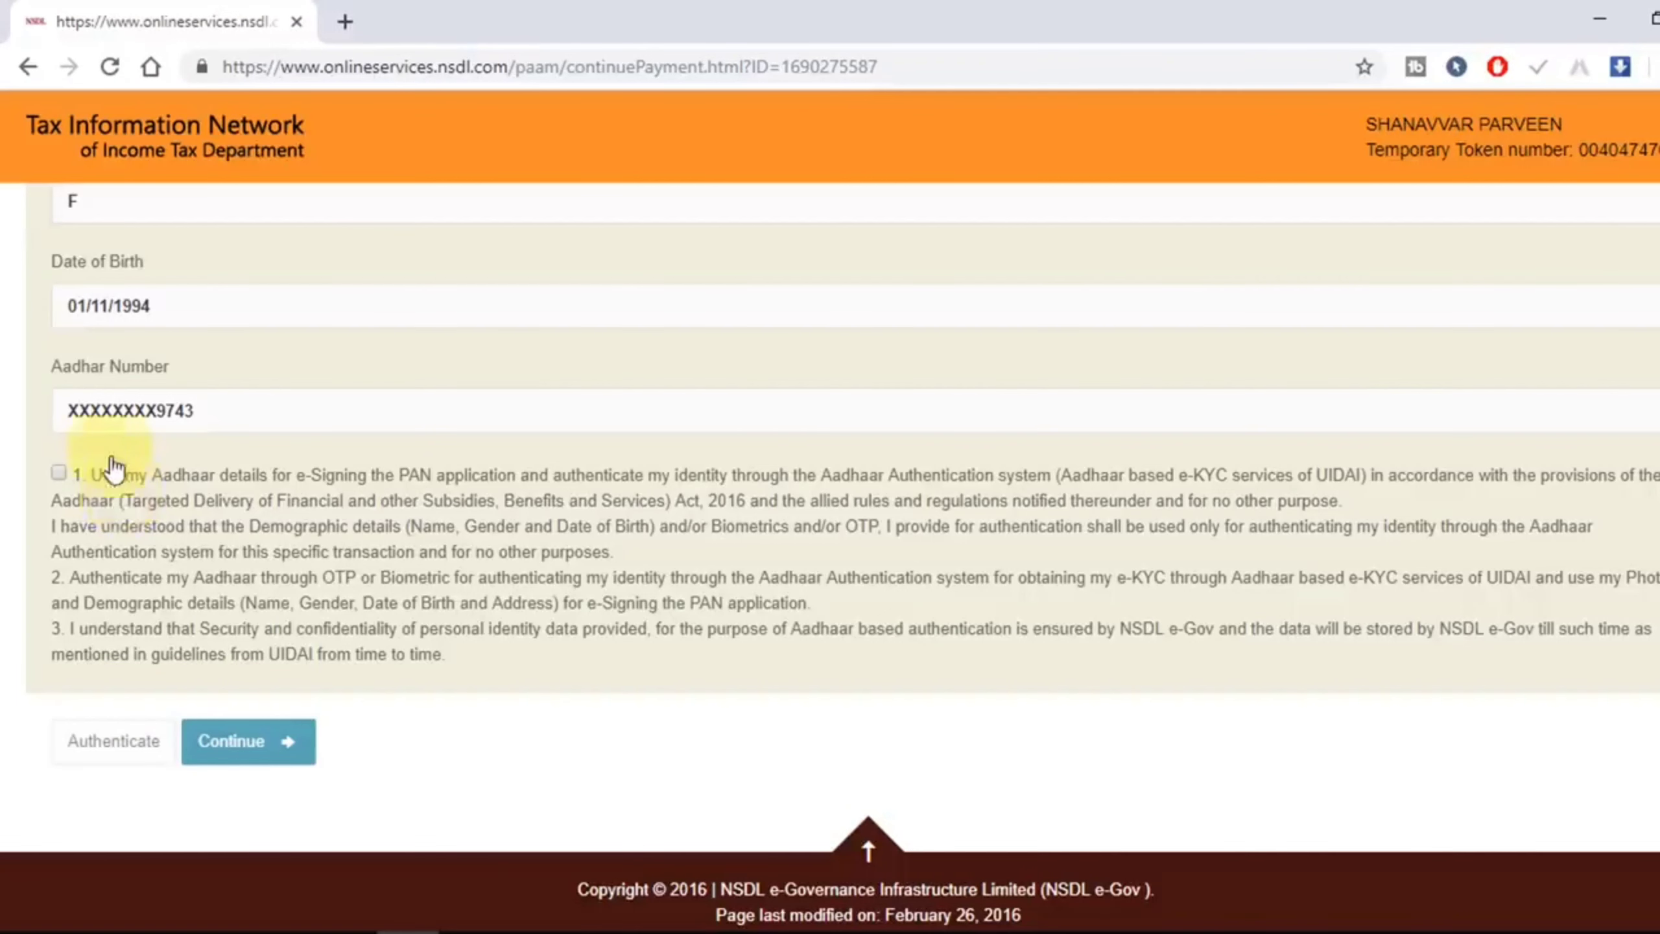
Step: Consent to Aadhaar-based e-signing, authenticate, and proceed with Aadhaar e-KYC
{"action": "left_click", "coordinate": [58, 472]}
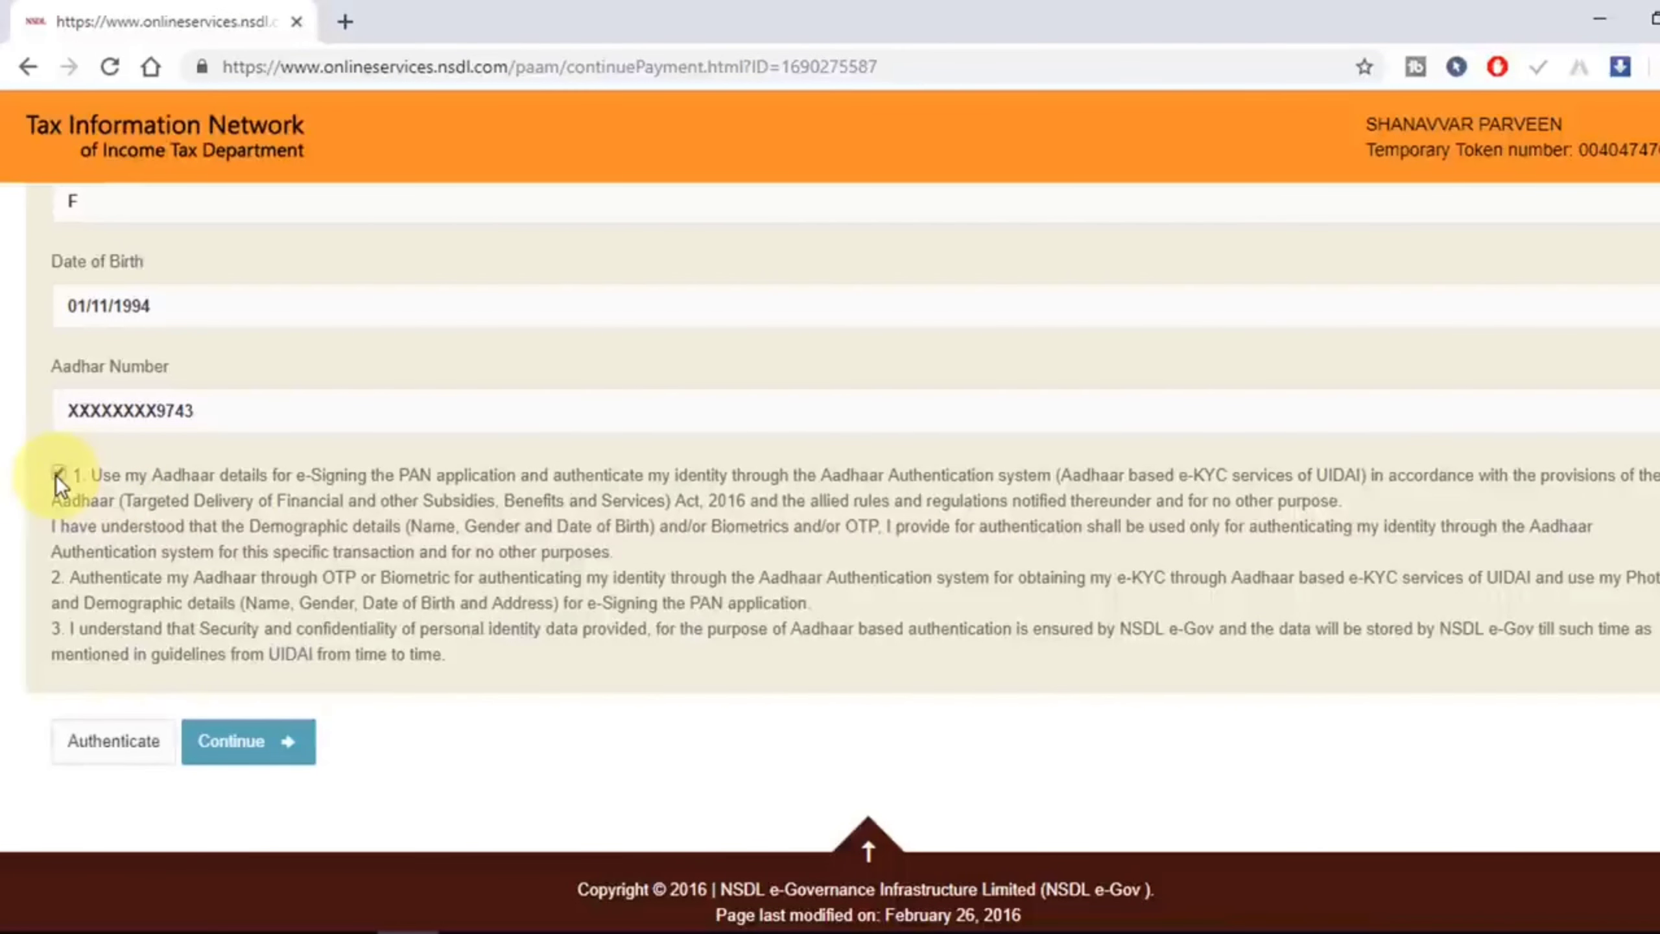
{"action": "left_click", "coordinate": [111, 746]}
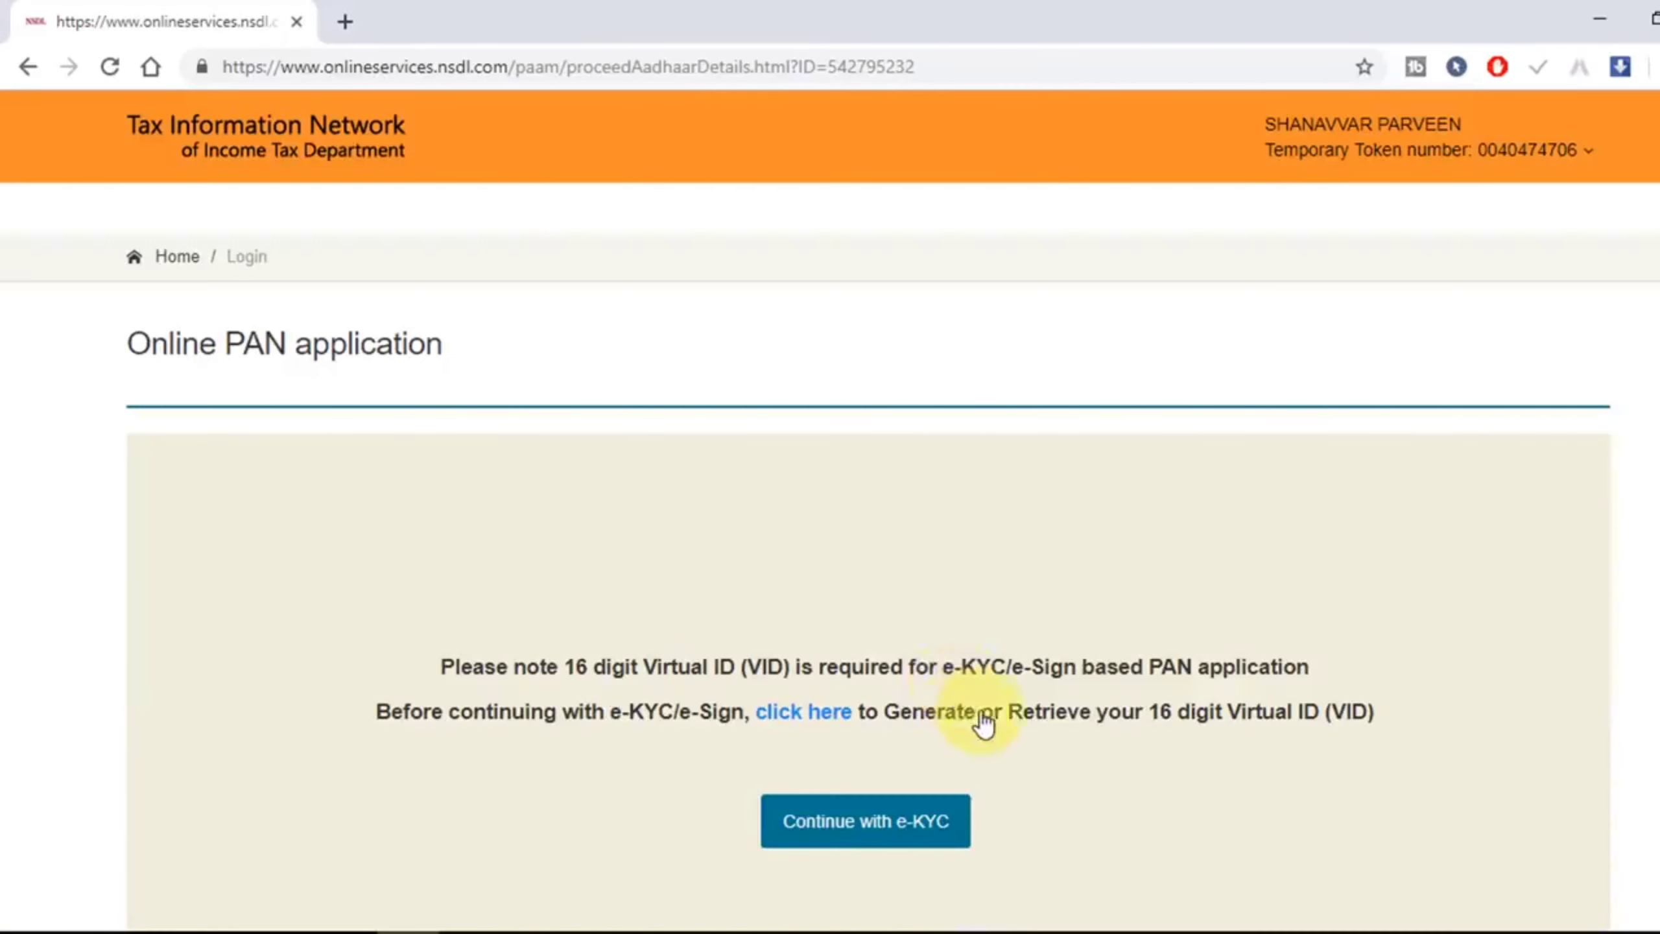
{"action": "scroll", "coordinate": [975, 732], "scroll_direction": "down", "scroll_amount": 3}
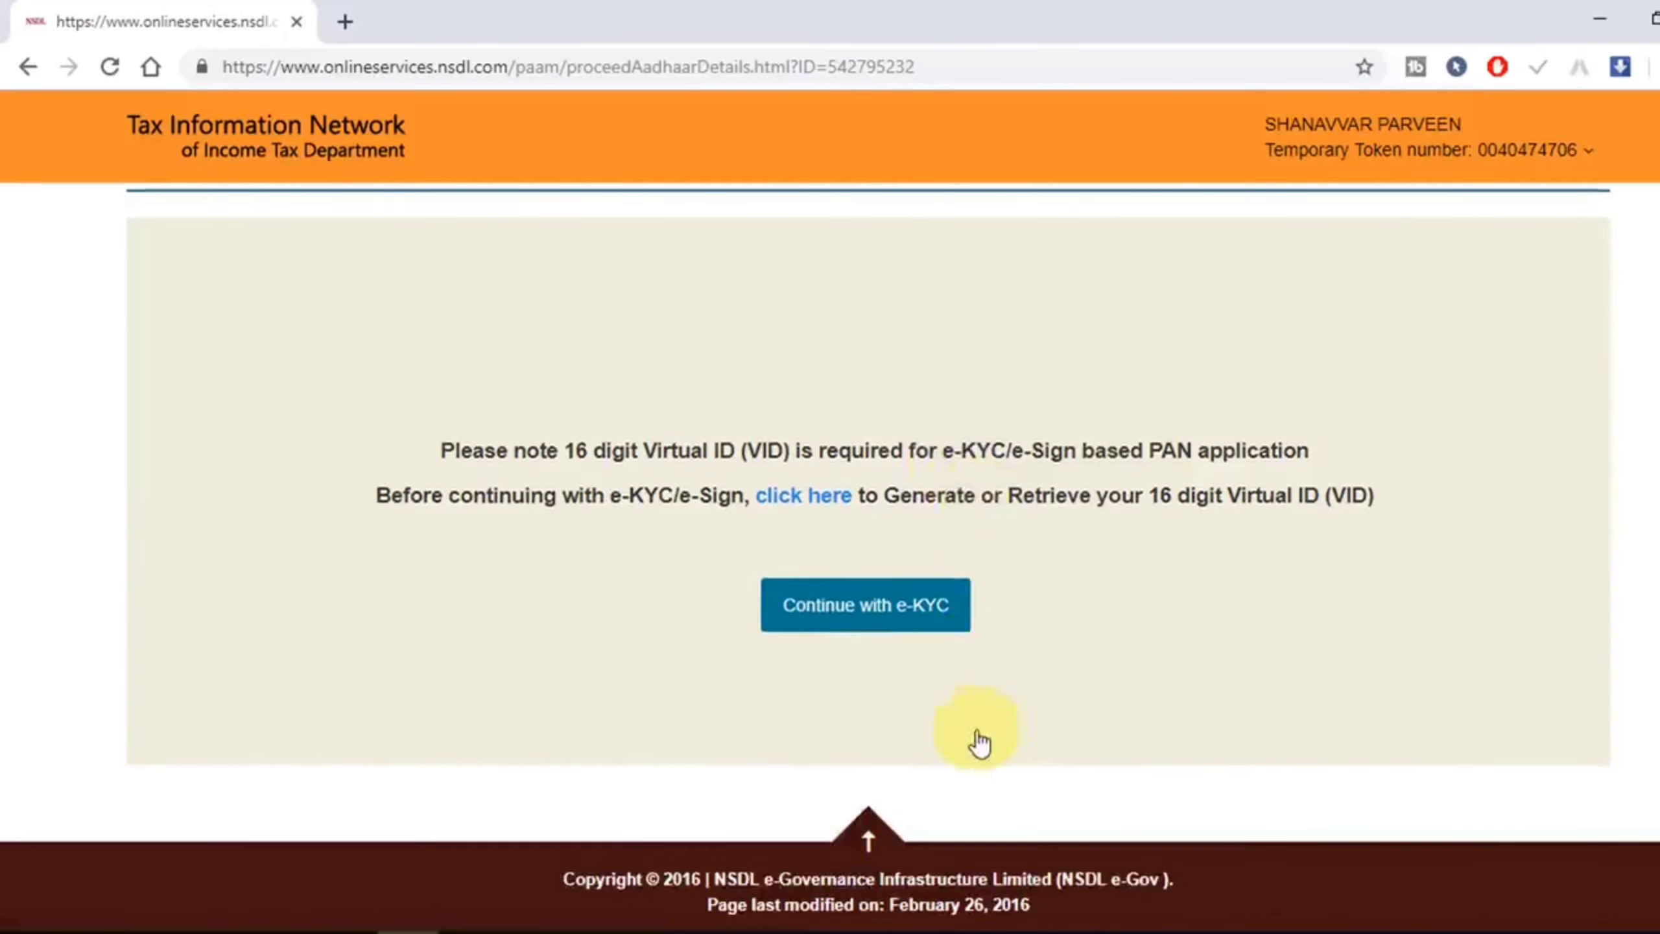
{"action": "left_click", "coordinate": [910, 628]}
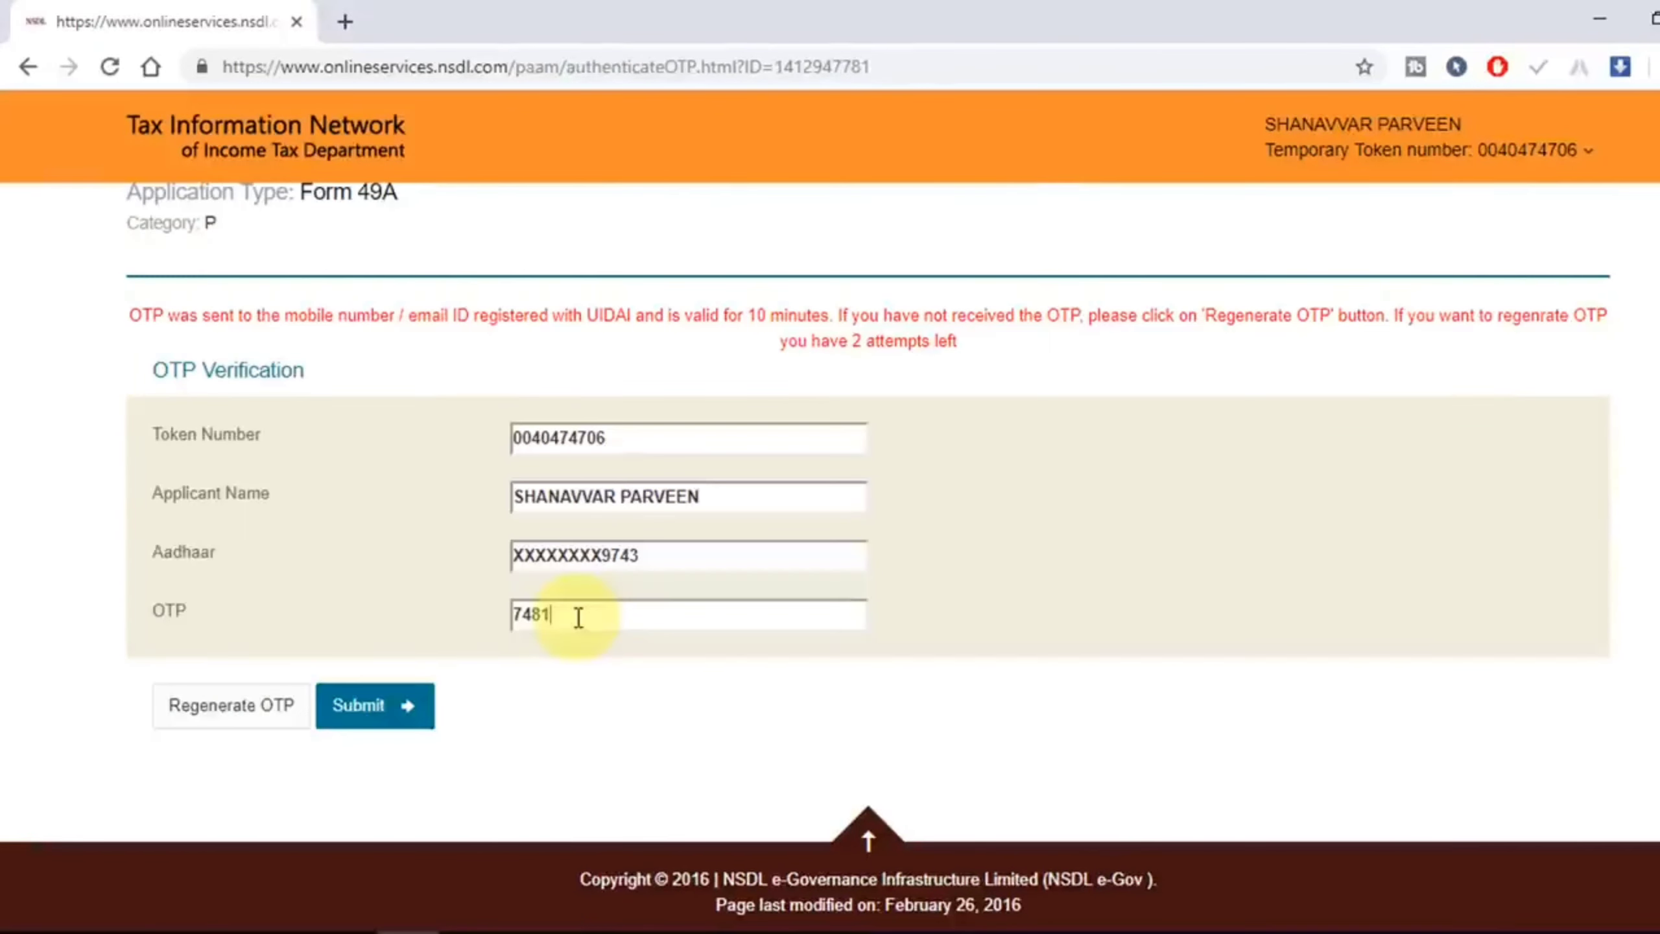
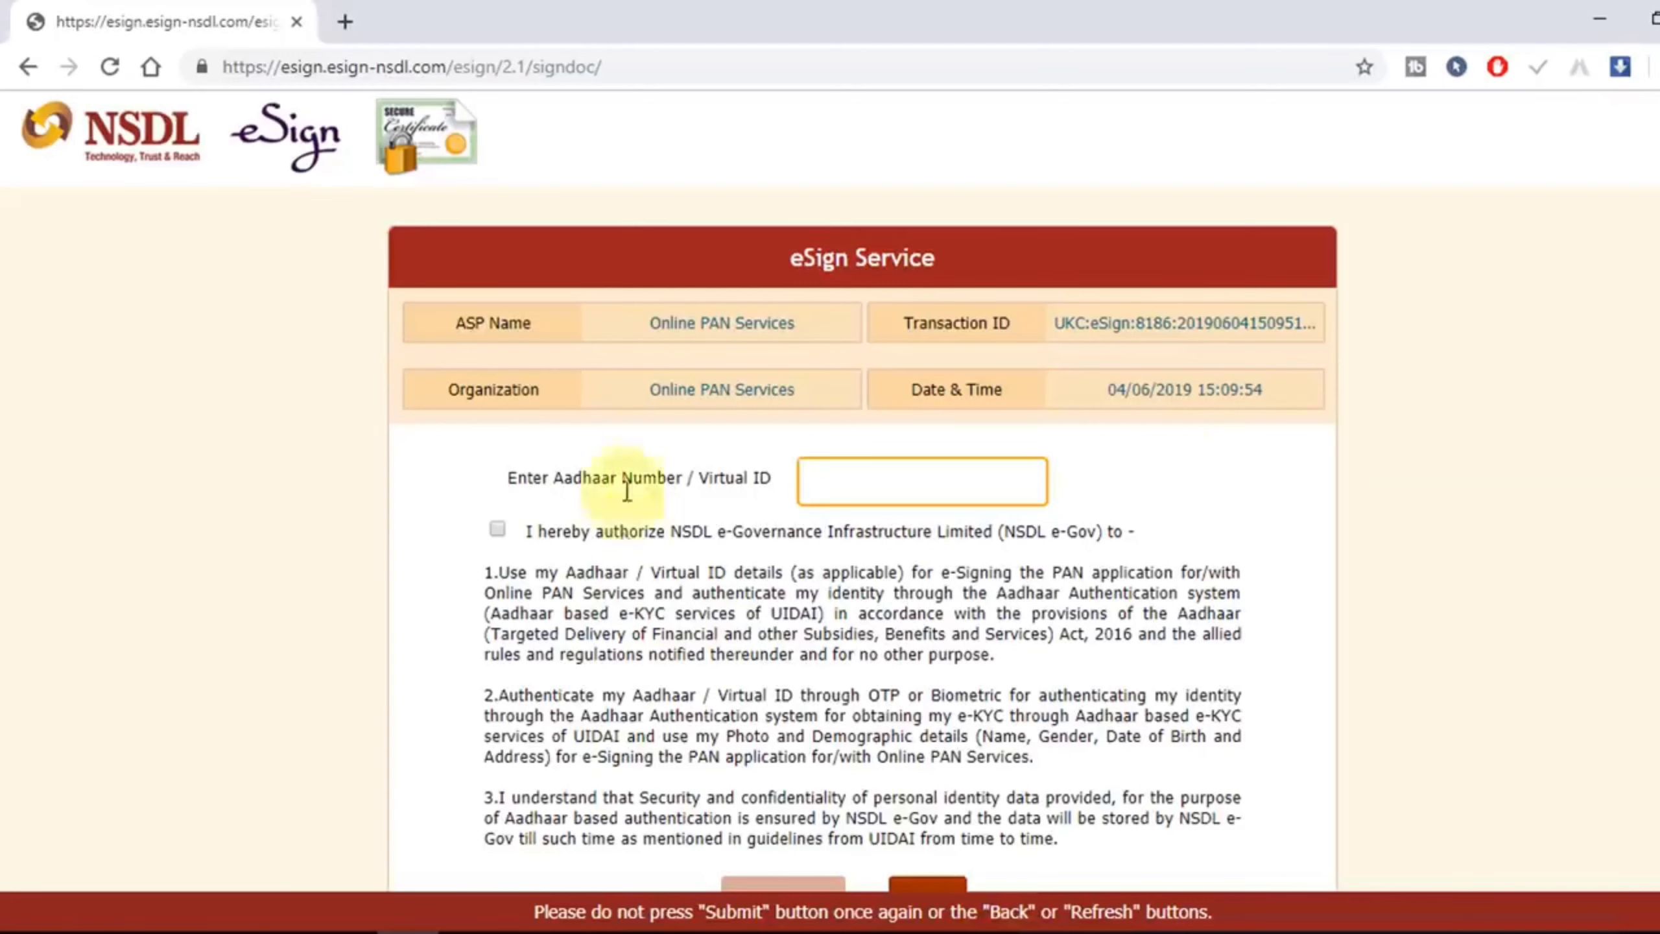
Step: Enter the applicant's Aadhaar number, authorize NSDL e-Gov, then request and submit the eSign OTP
{"action": "left_click", "coordinate": [890, 484]}
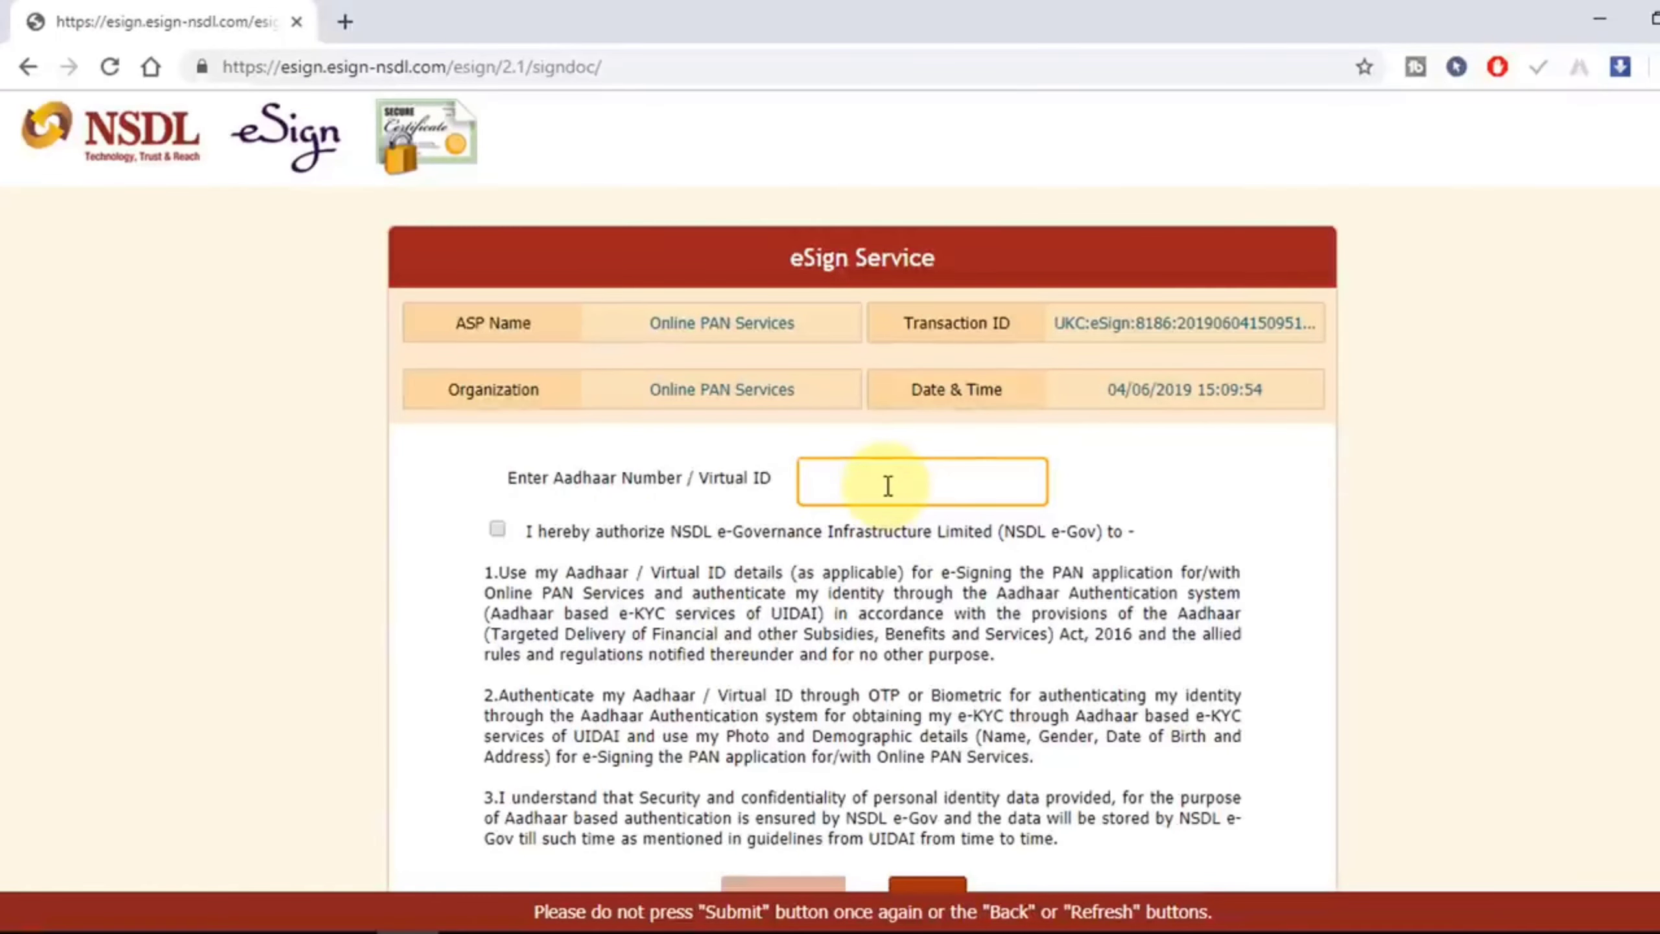
{"action": "key", "text": "ctrl+v"}
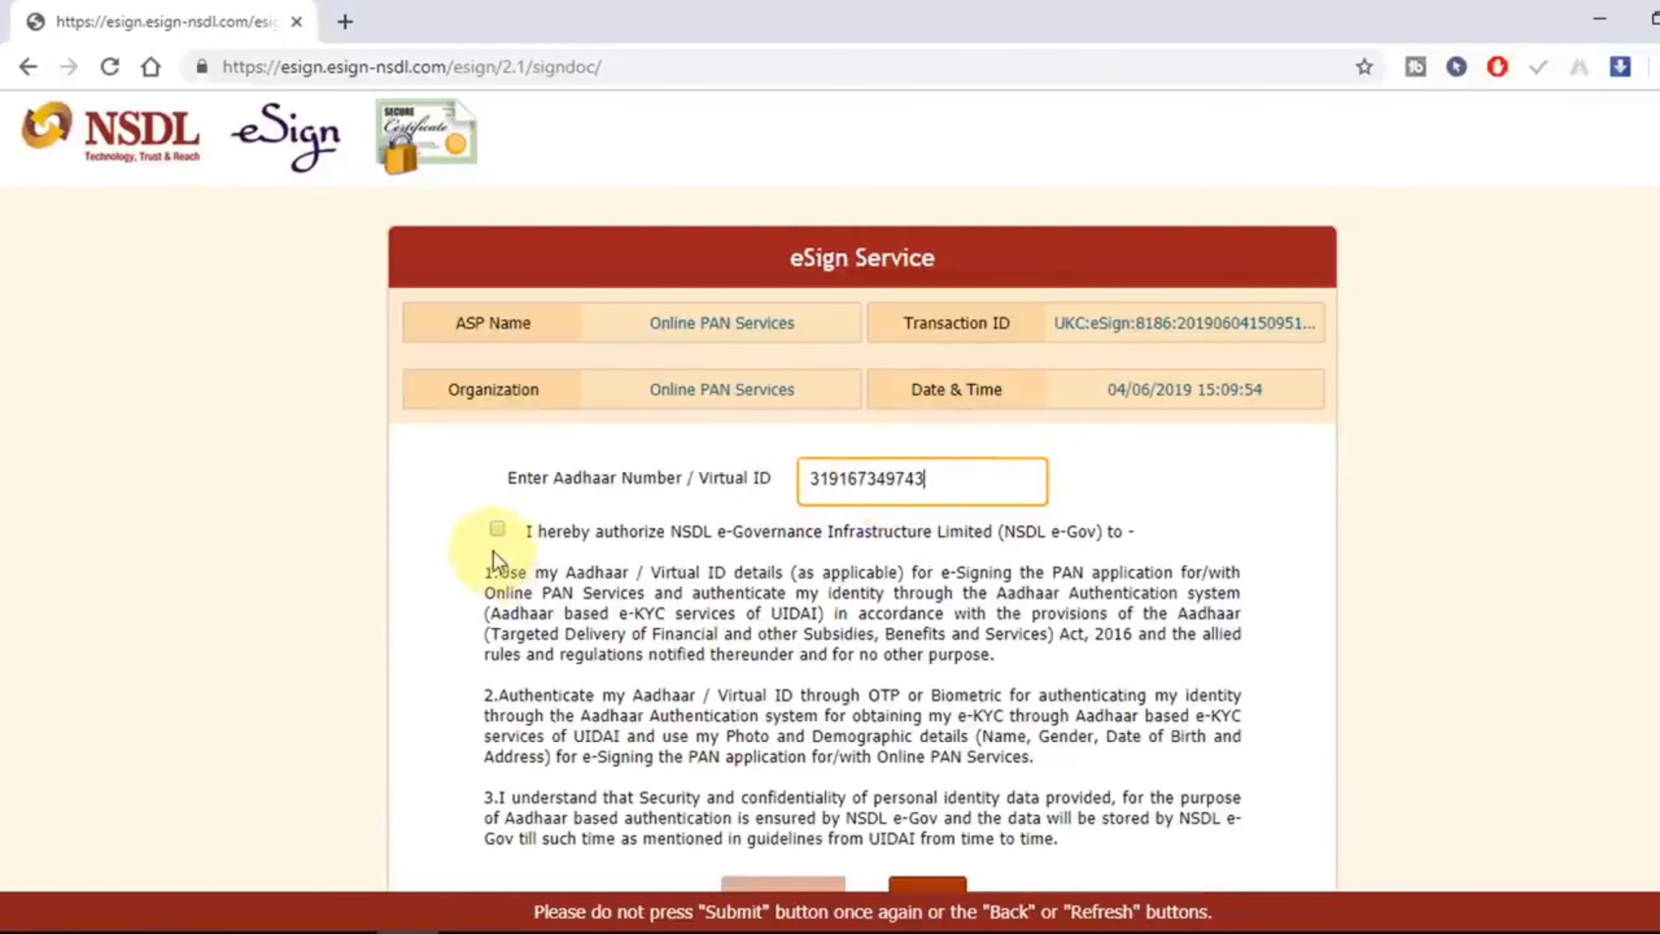
{"action": "left_click", "coordinate": [497, 529]}
{"action": "scroll", "coordinate": [751, 644], "scroll_direction": "down", "scroll_amount": 1}
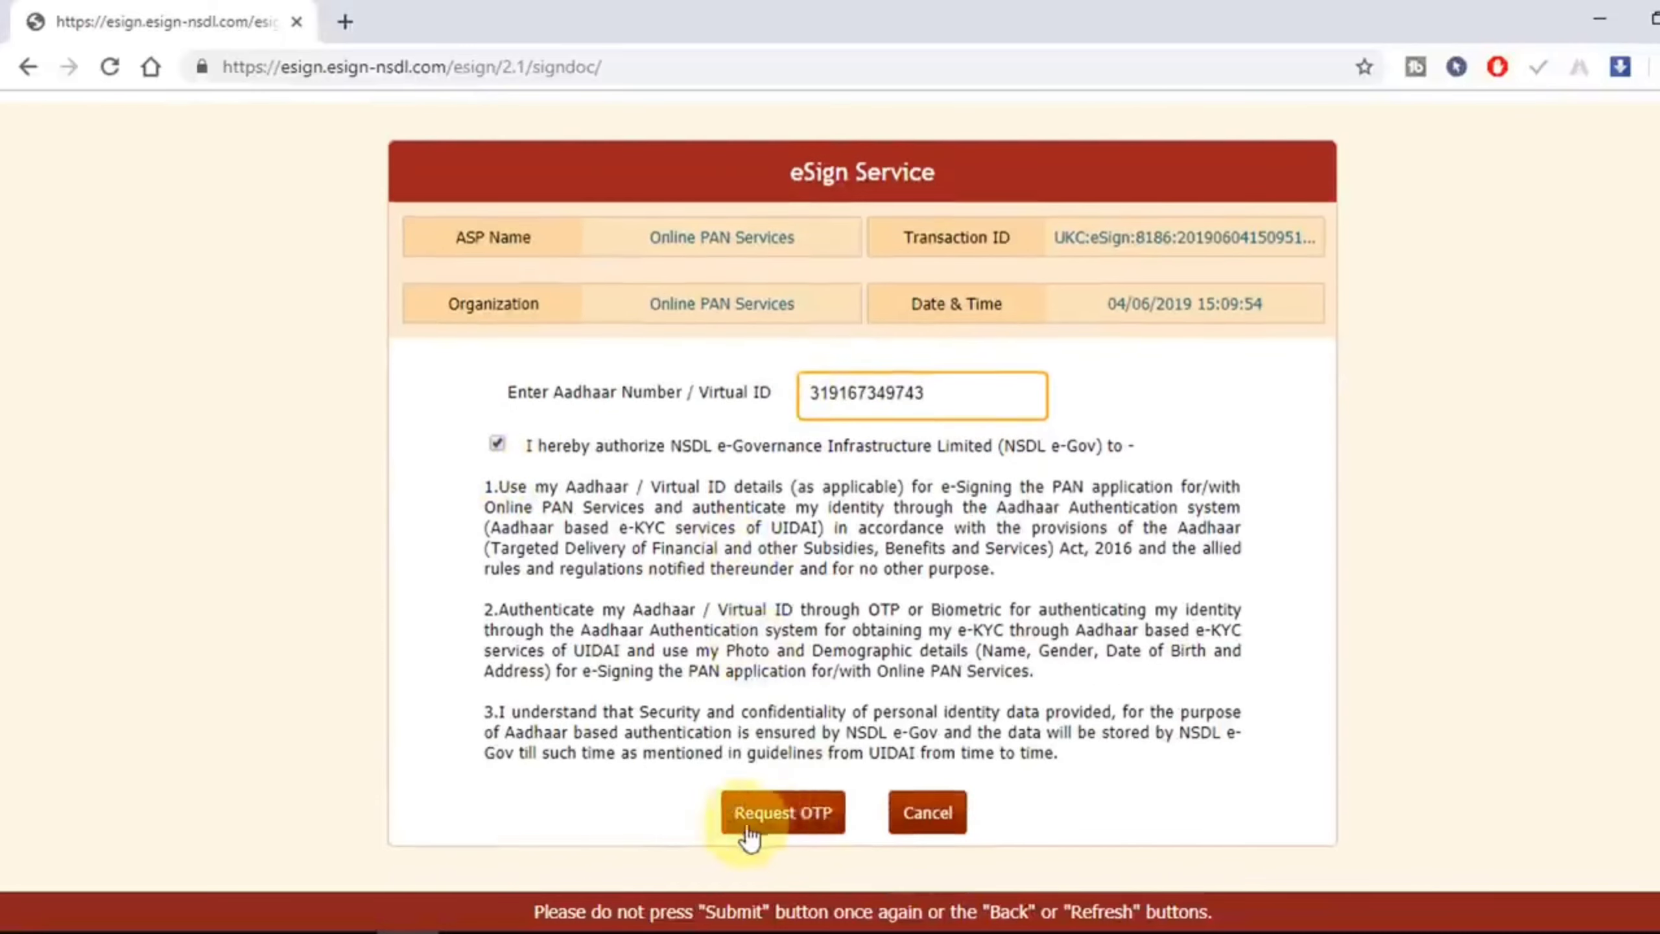
{"action": "left_click", "coordinate": [787, 832]}
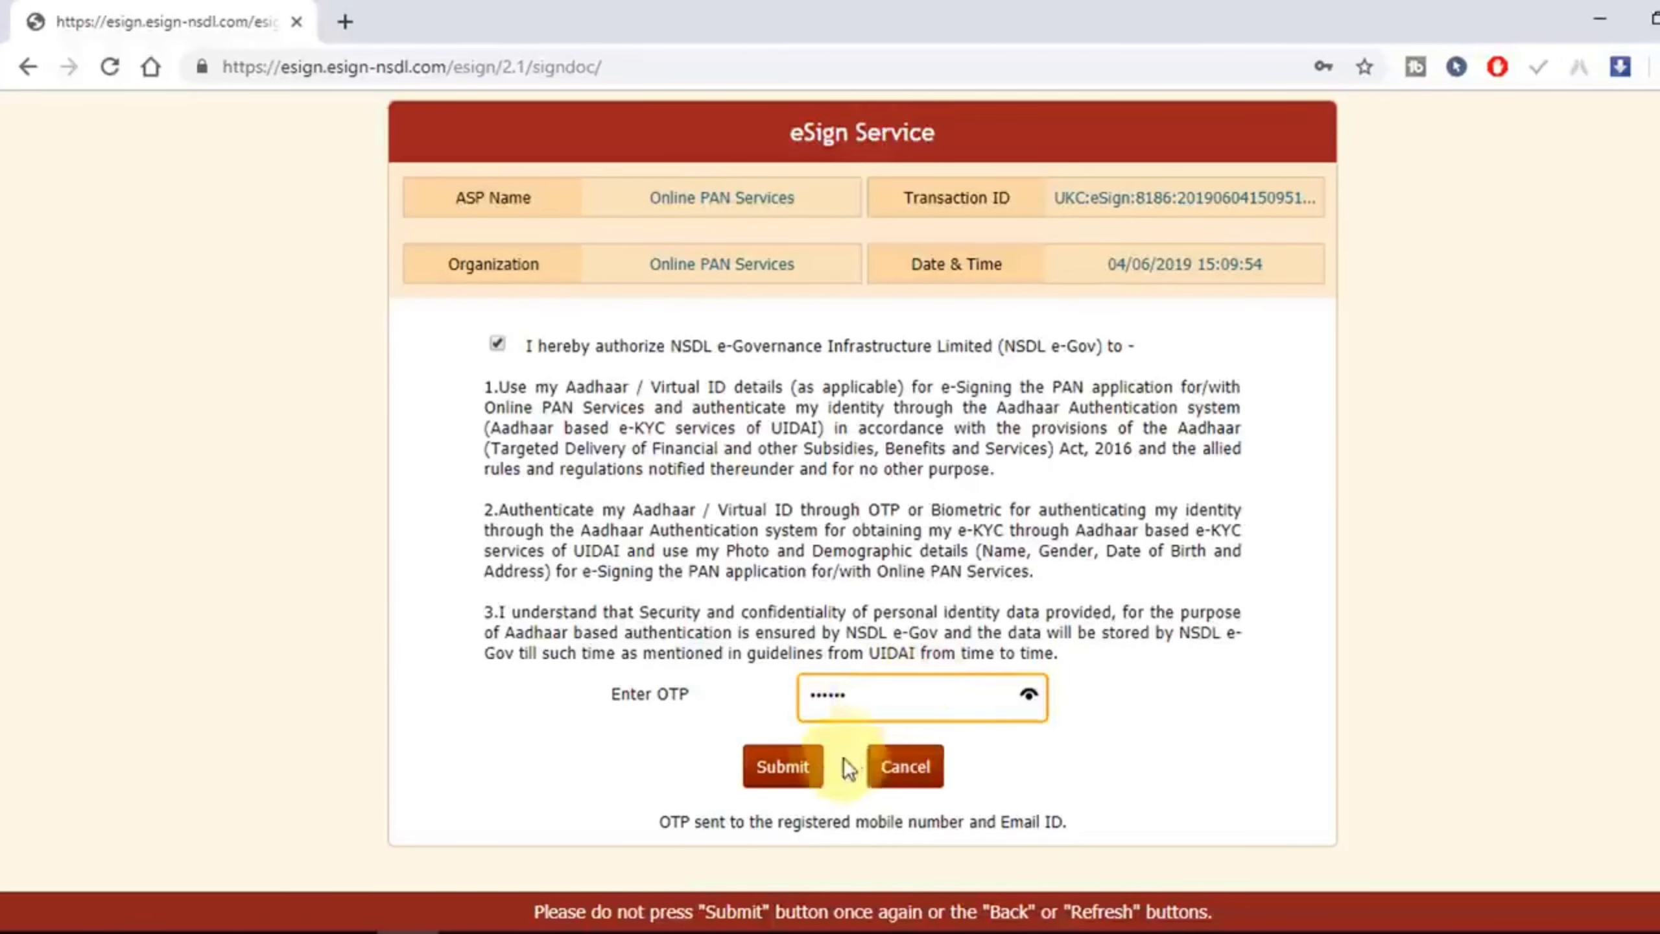
{"action": "left_click", "coordinate": [784, 771]}
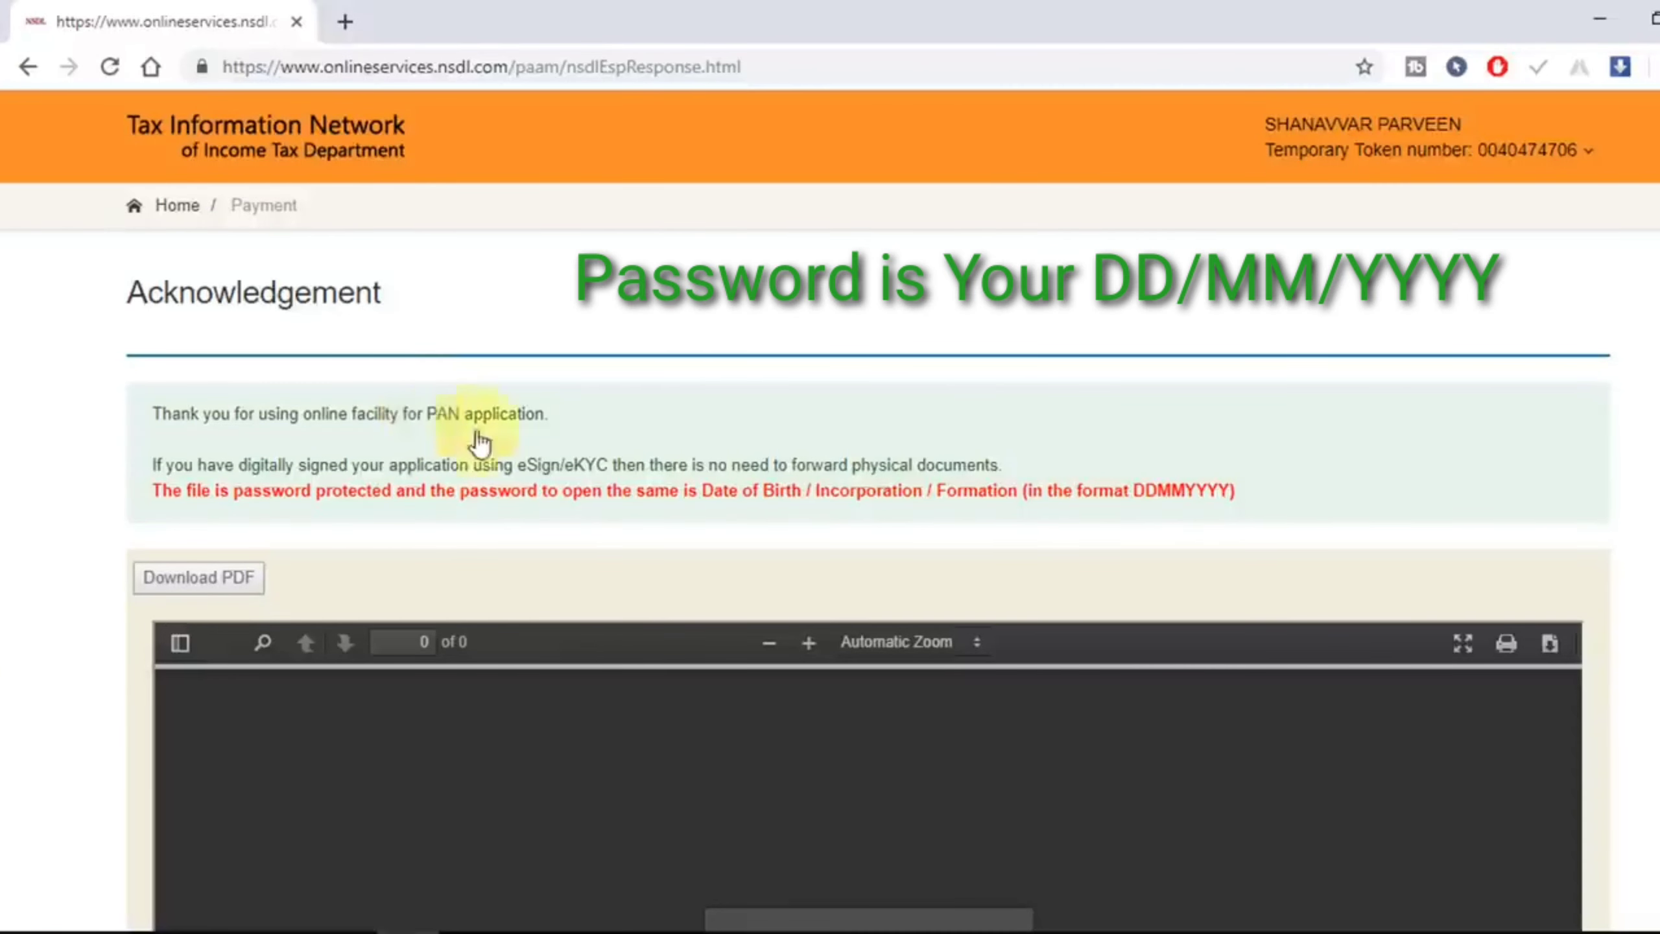
{"action": "scroll", "coordinate": [719, 543], "scroll_direction": "down", "scroll_amount": 3}
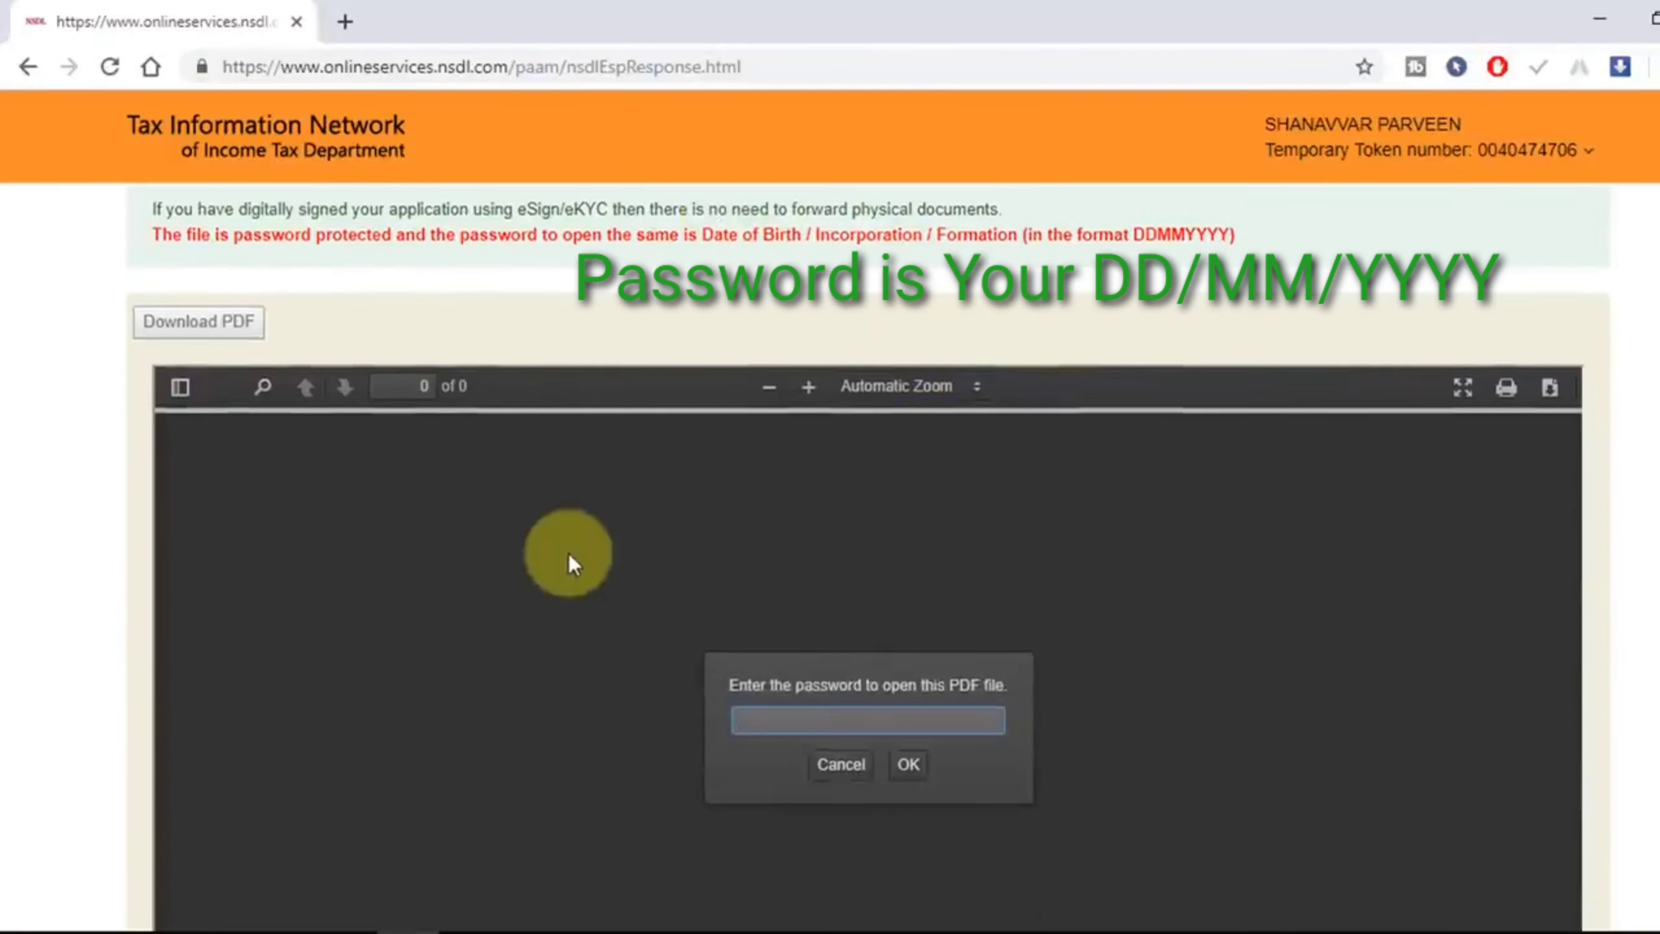